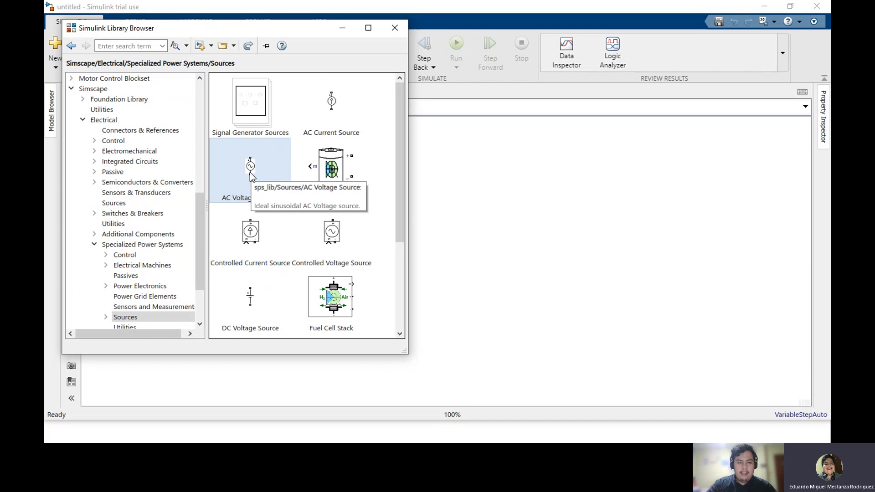
Add an AC Voltage Source block with a peak amplitude of 220*sqrt(2) V and place it in the canvas's left half.
drag(250, 176, 436, 240)
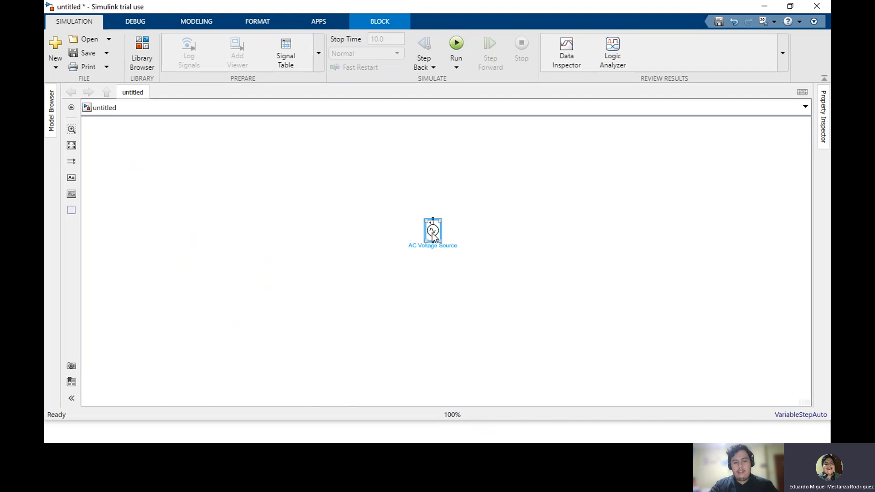
double_click(432, 233)
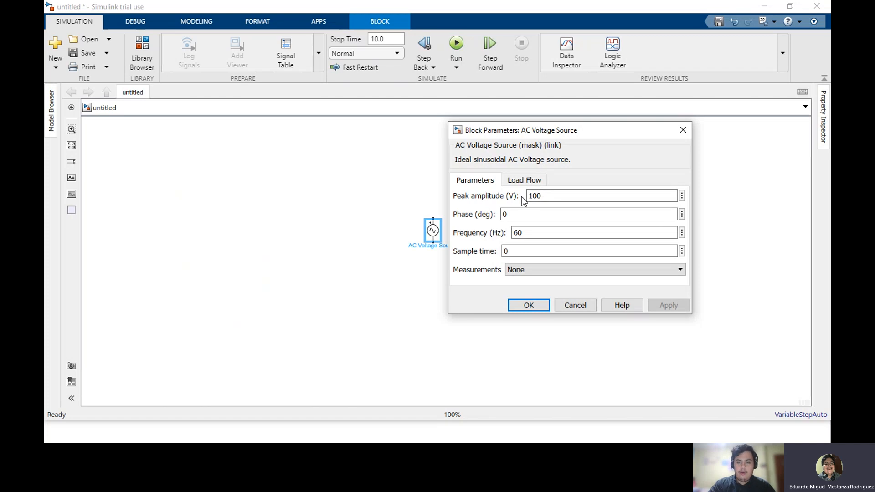
double_click(537, 196)
text(22)
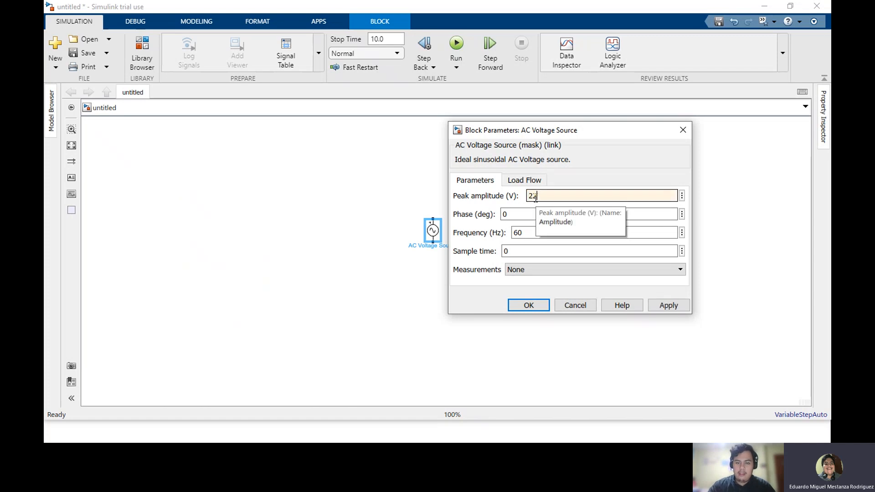
text(0*)
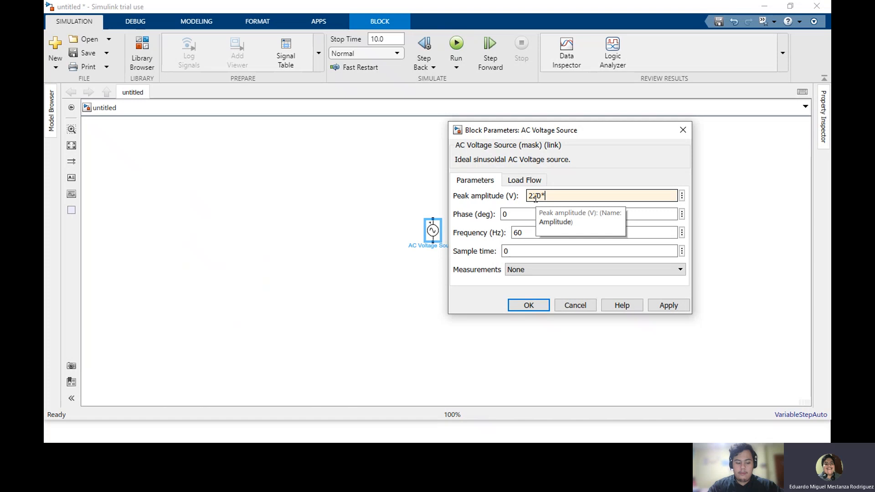
text(sq)
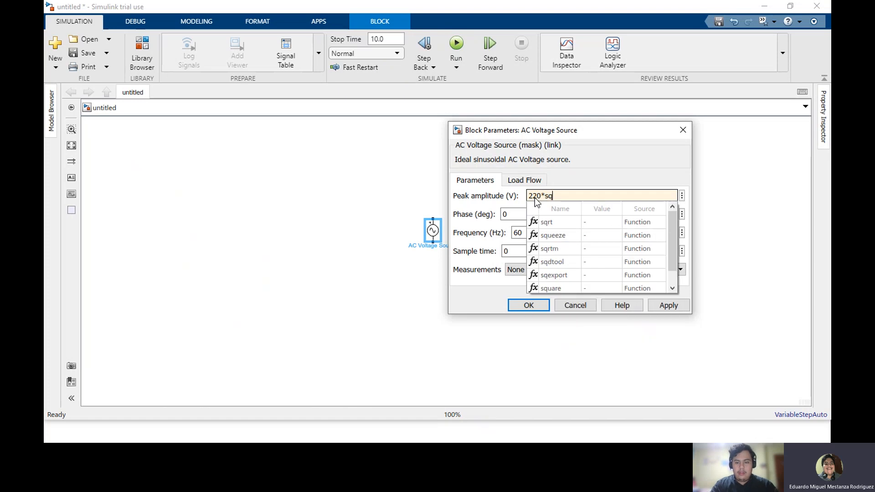
text(r)
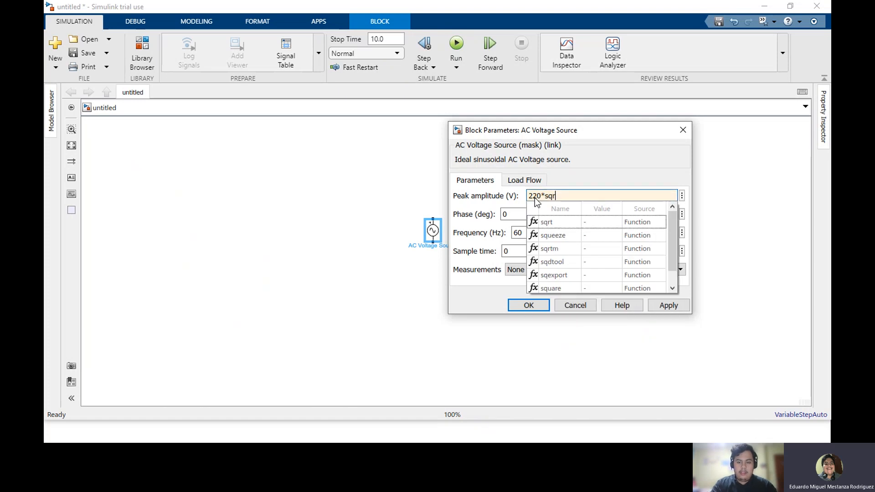
text(t(2))
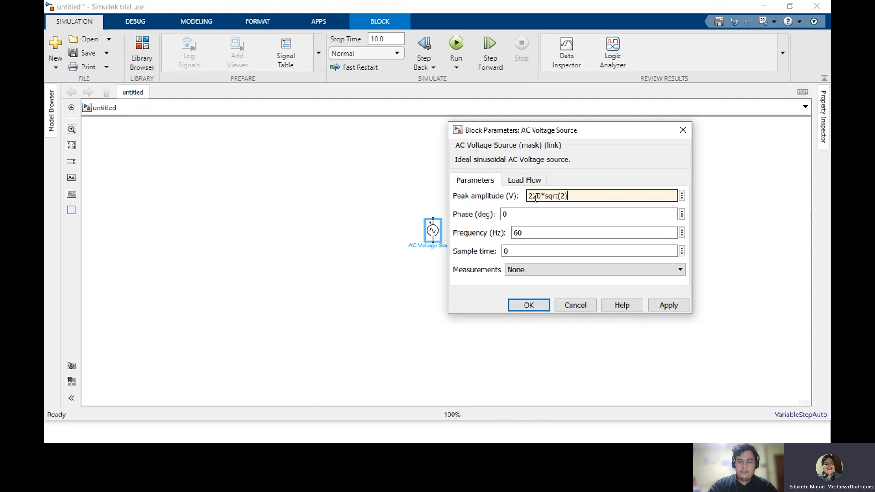
click(526, 232)
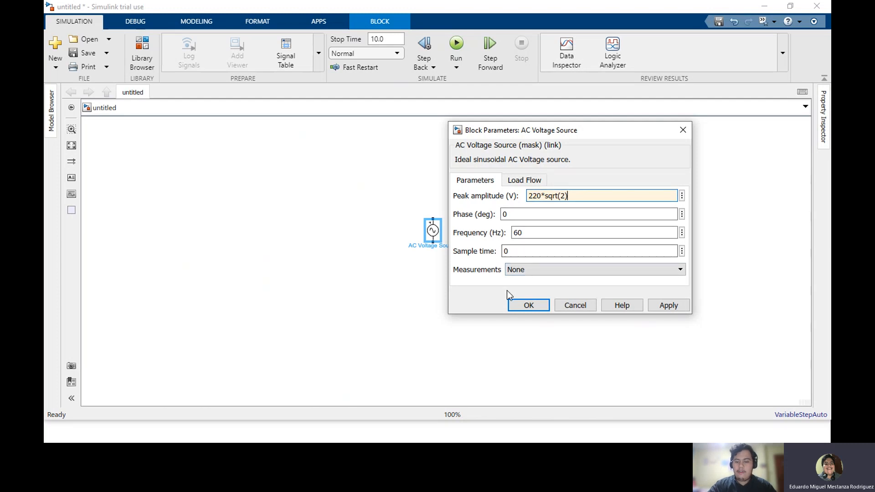
click(521, 304)
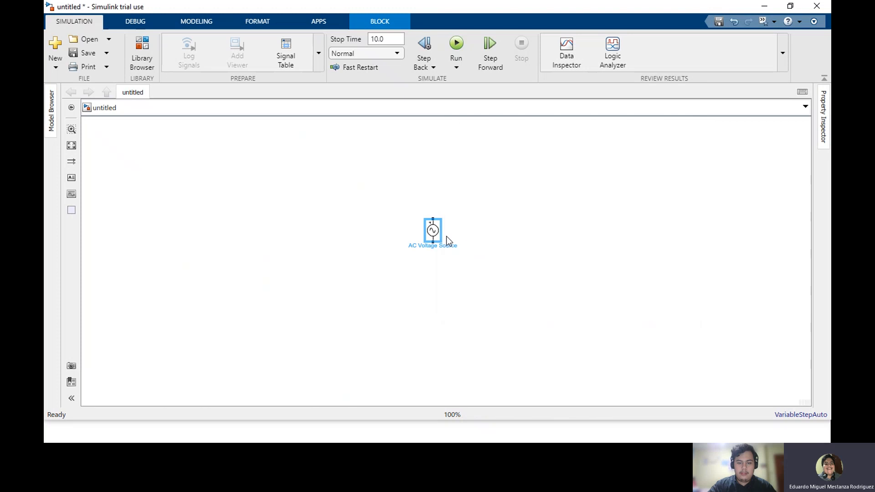
drag(434, 231, 288, 238)
click(337, 209)
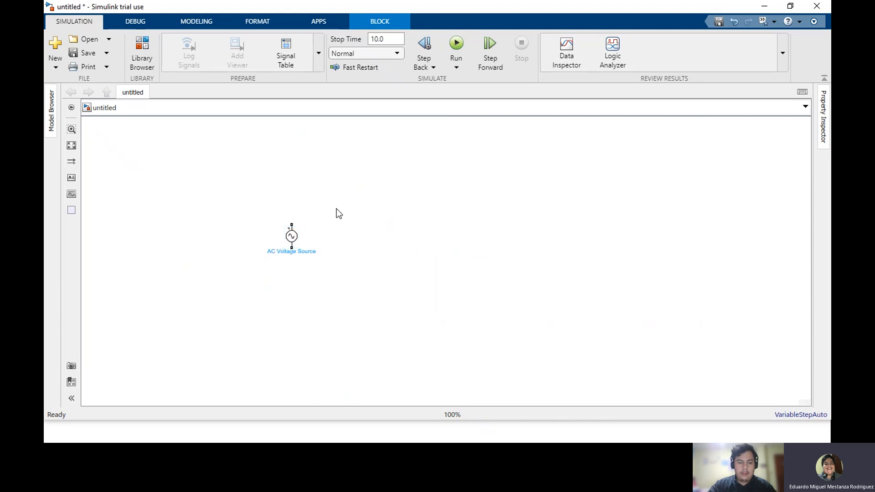
double_click(336, 215)
click(383, 160)
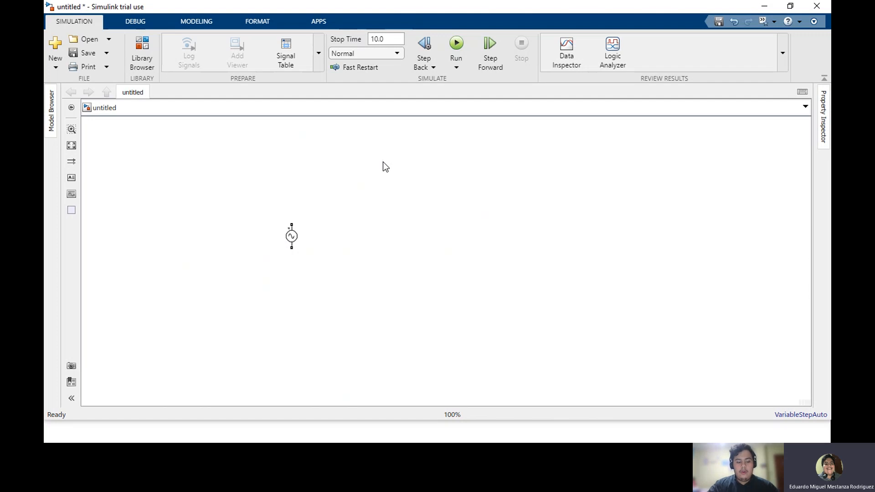
double_click(383, 187)
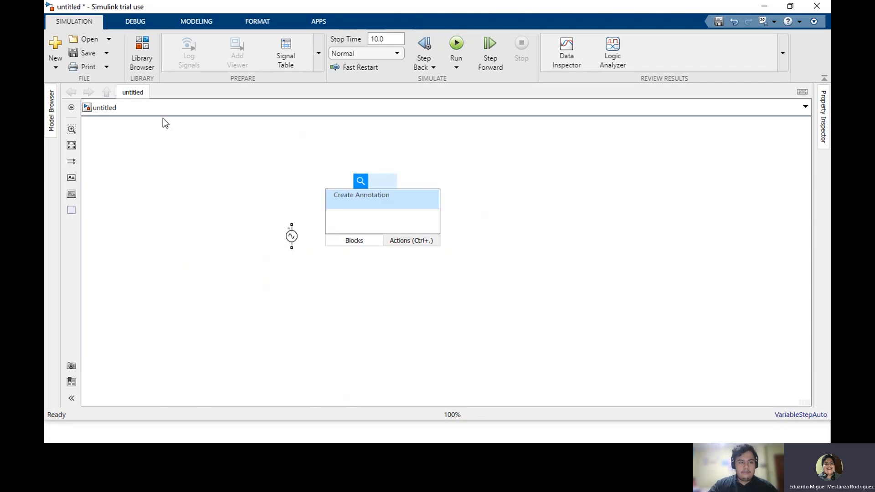
Add a Detailed Thyristor from the Specialized Power Systems Power Electronics library and connect its anode to the AC source's upper terminal.
click(149, 73)
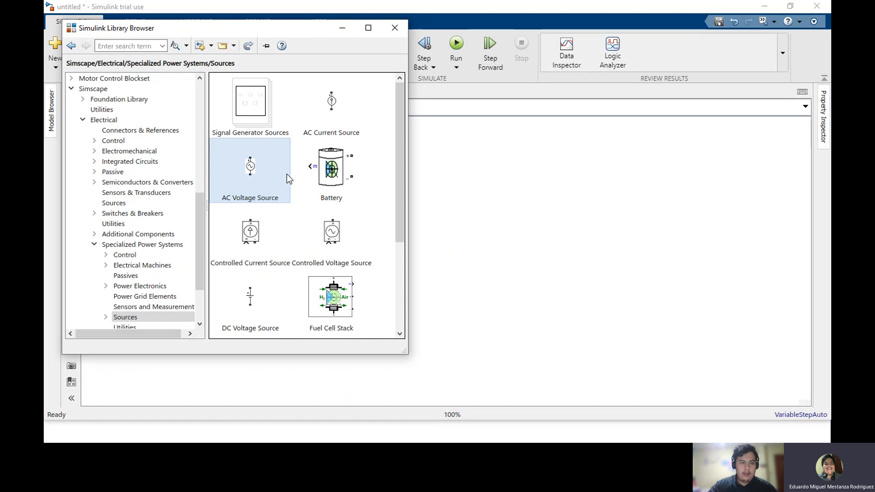
click(74, 44)
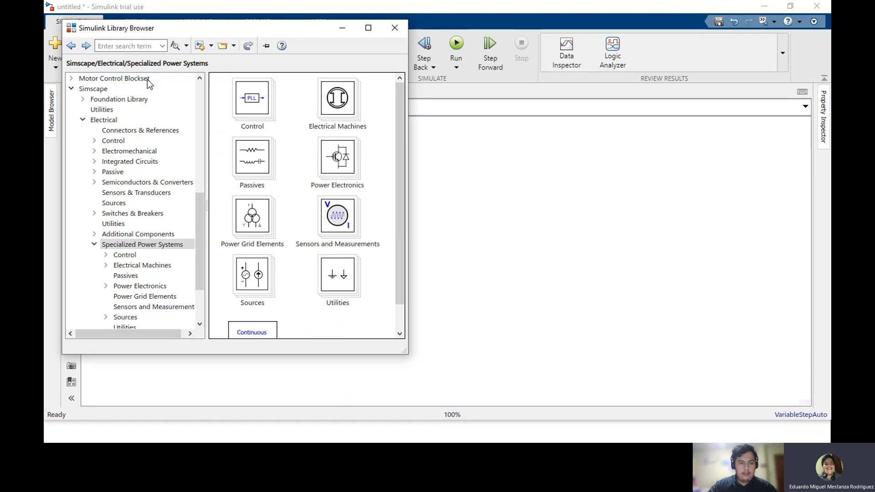
double_click(350, 161)
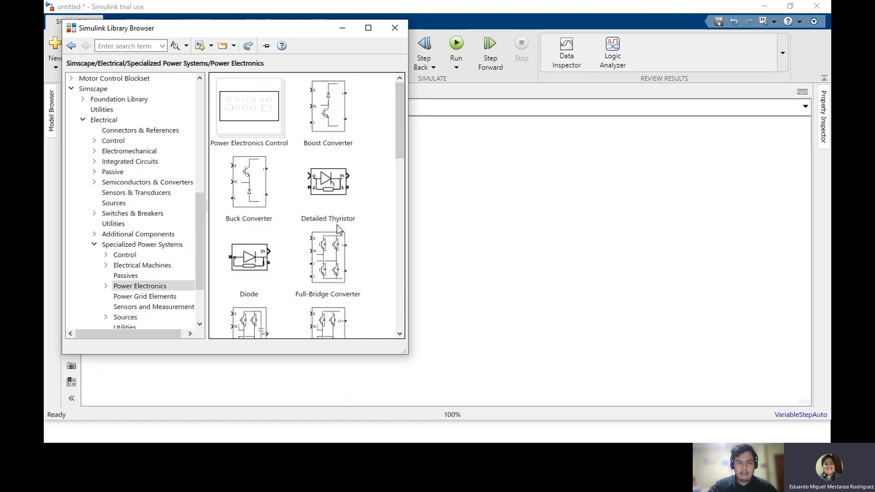
double_click(321, 191)
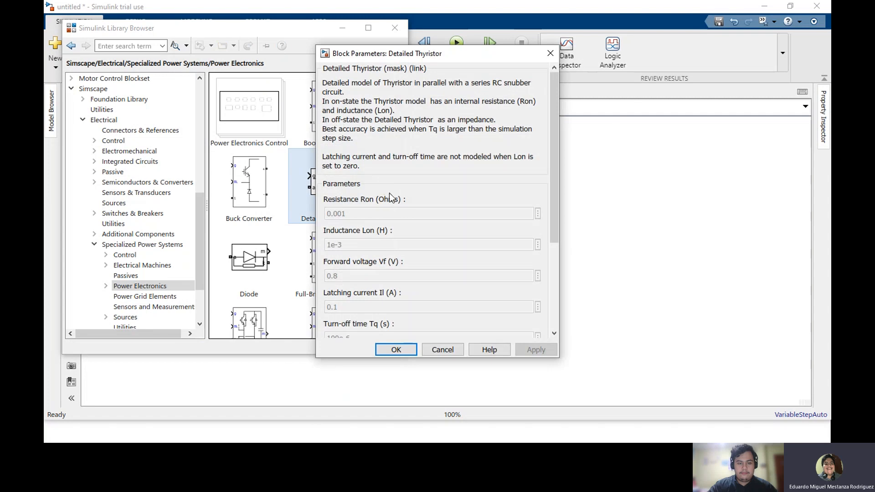
click(397, 349)
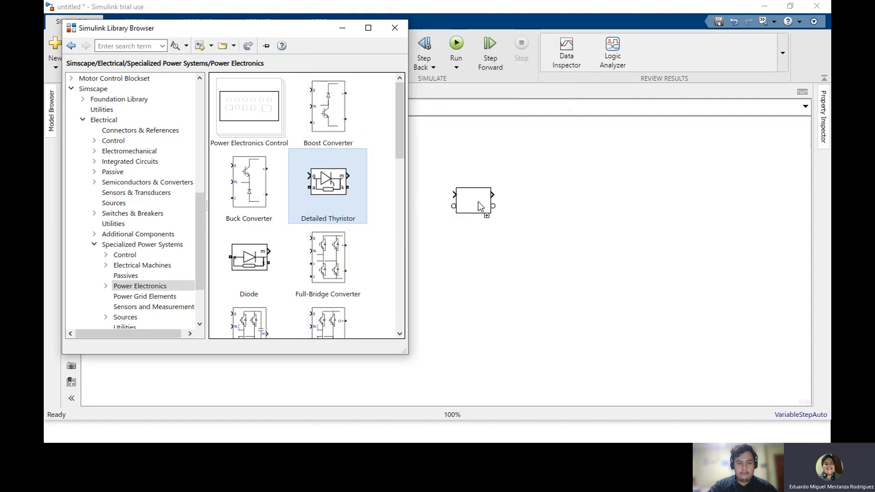
drag(477, 202, 483, 204)
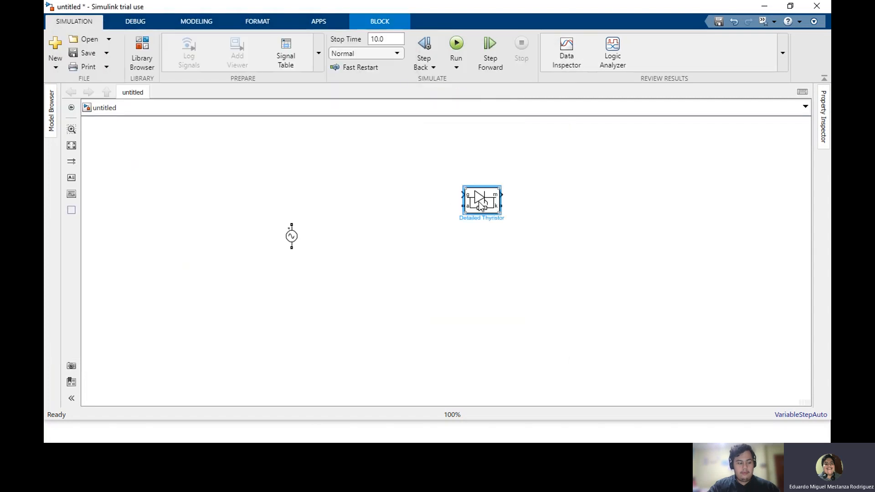
drag(492, 205, 291, 221)
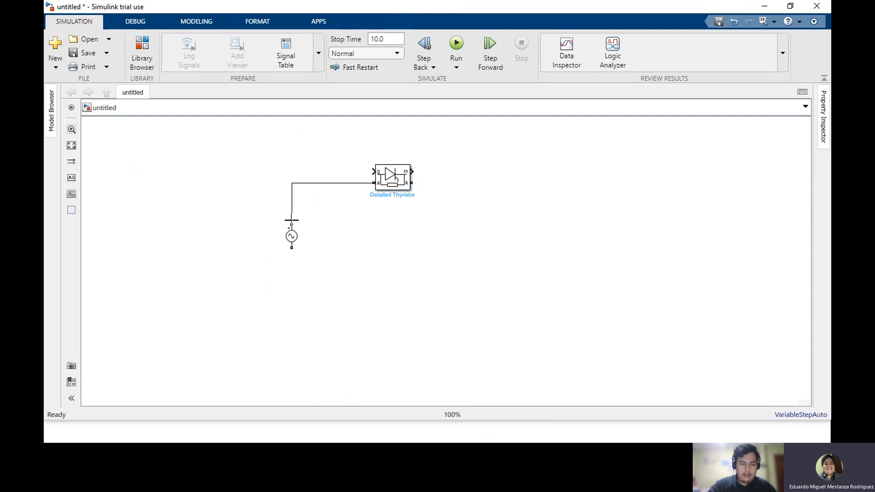
Insert a Series RLC Branch block below and to the right of the thyristor.
click(135, 53)
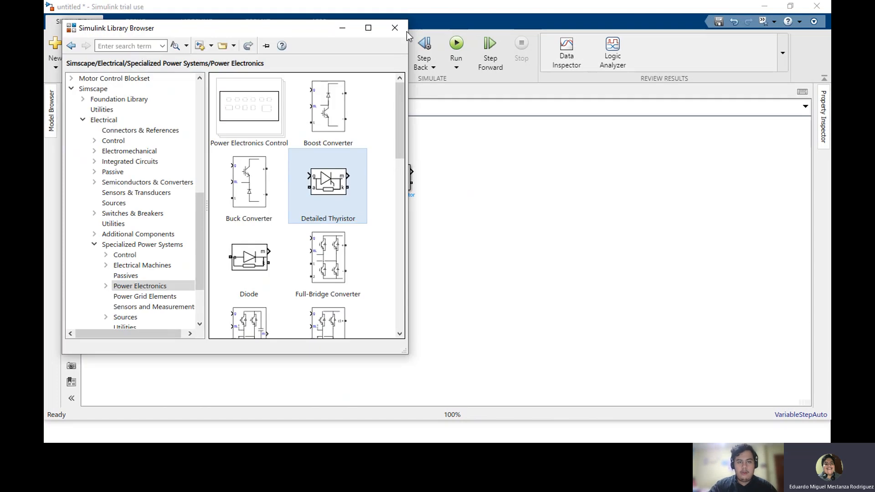
click(394, 28)
double_click(545, 264)
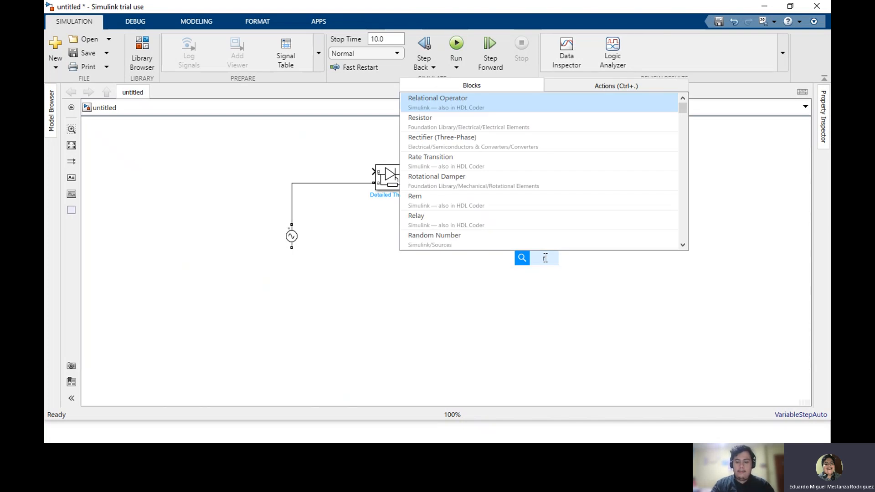
text(lc)
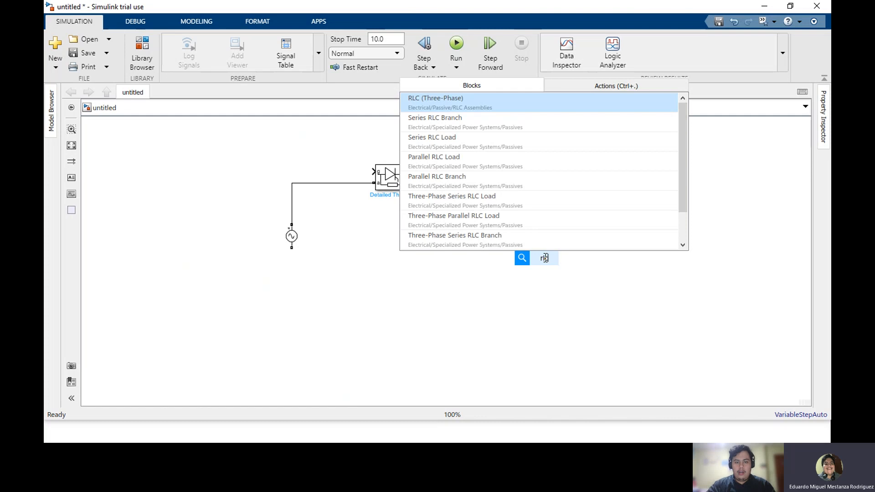
click(458, 127)
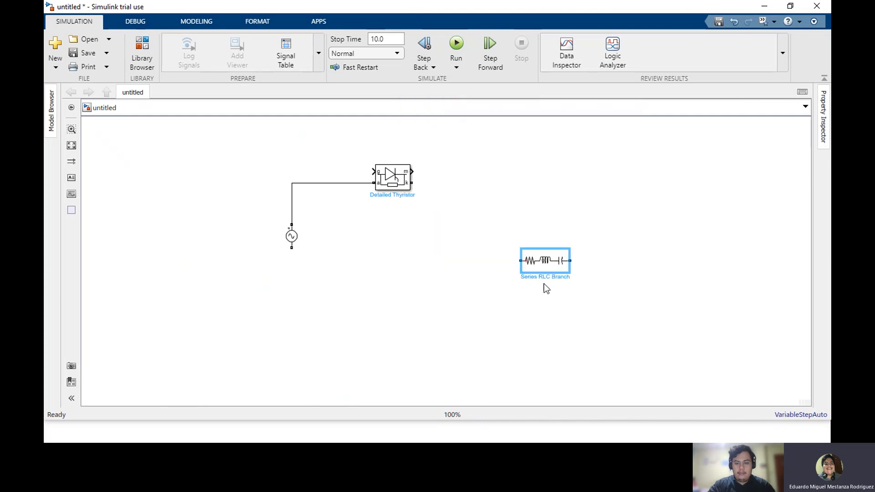
Set the Series RLC Branch to branch type R and rotate the block to vertical.
double_click(546, 266)
click(647, 203)
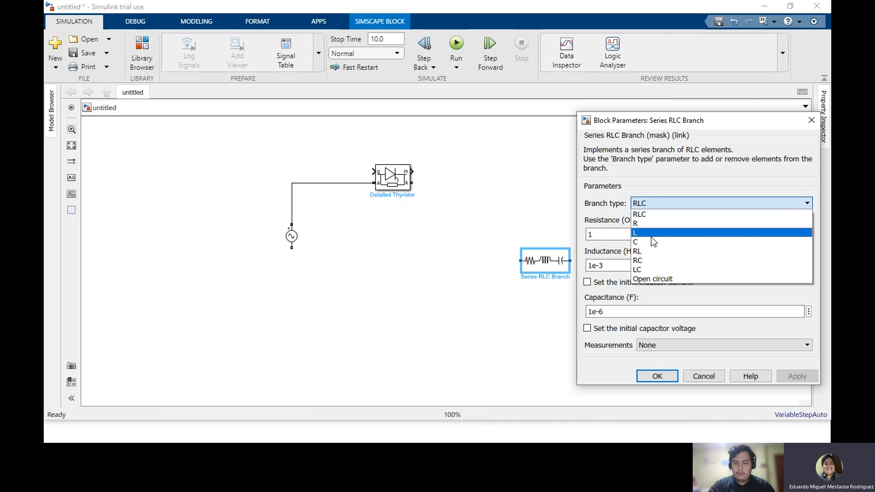
click(645, 224)
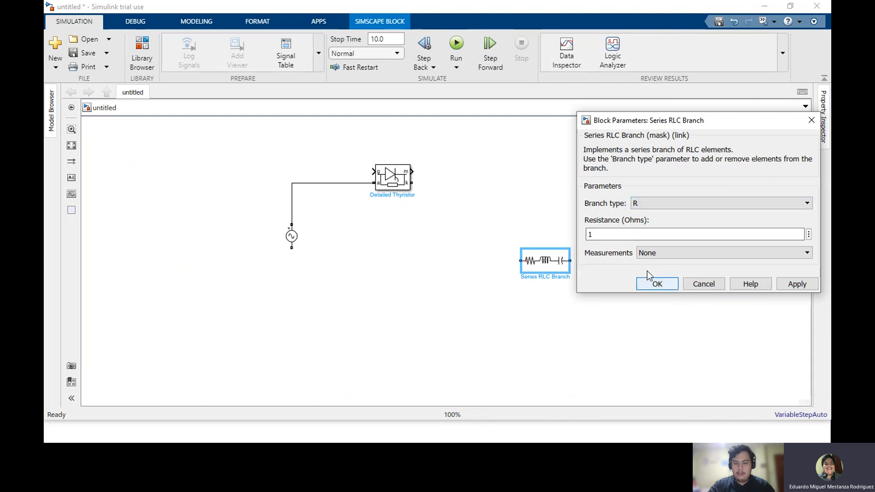
double_click(608, 234)
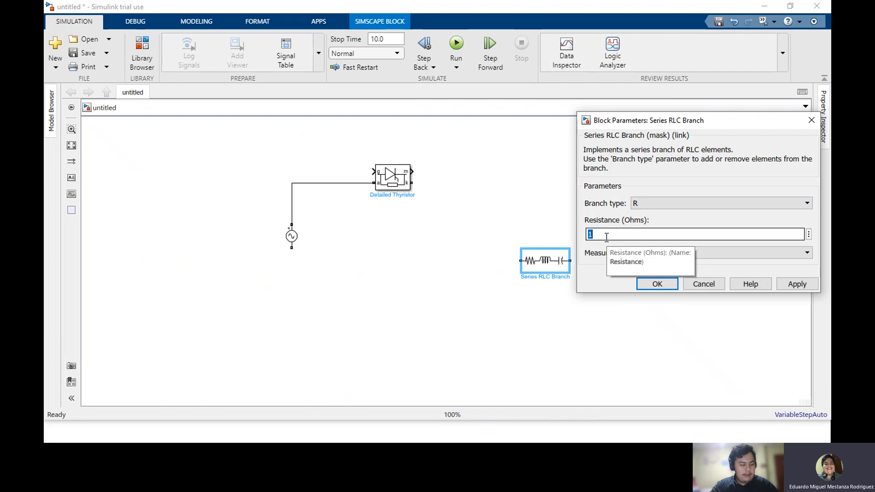
click(654, 283)
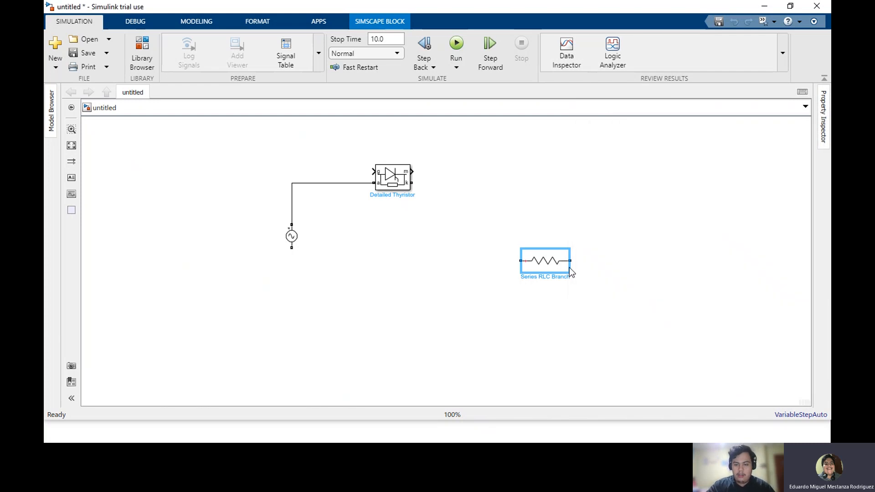
key(ctrl+r)
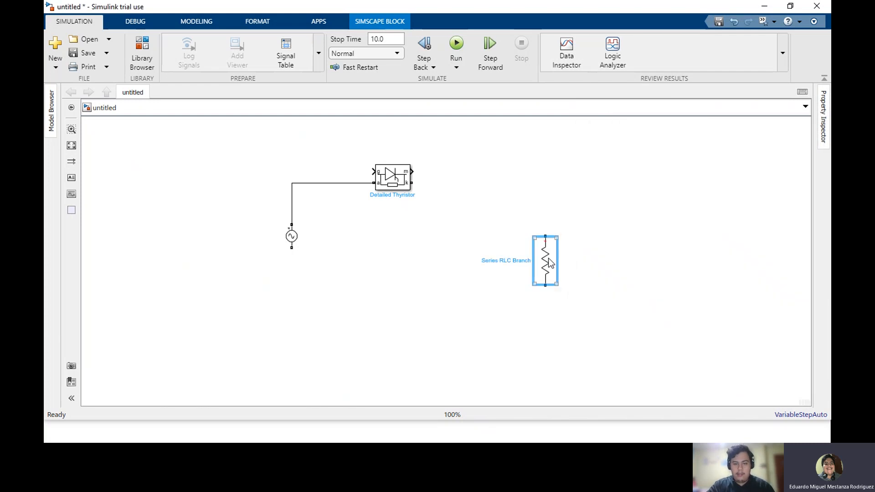
Wire the thyristor's cathode through the resistor back to the AC source's lower terminal, and centre the thyristor on the upper line.
drag(412, 182, 538, 204)
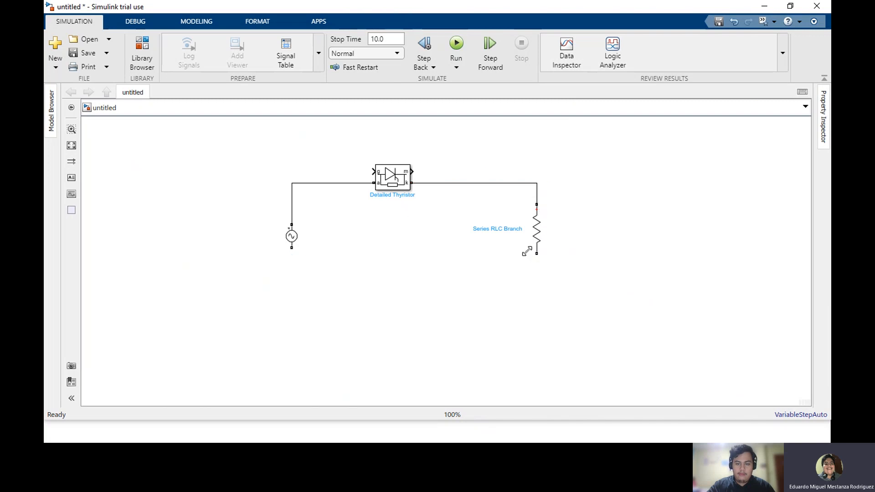
drag(535, 253, 292, 250)
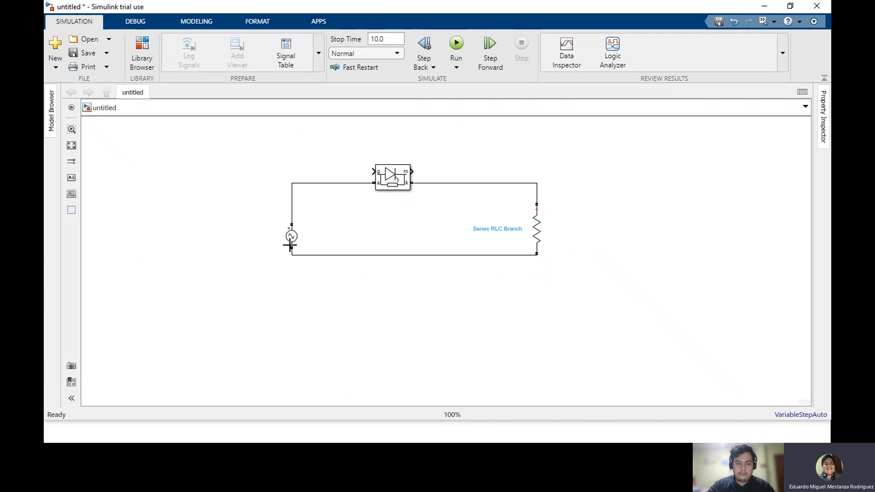
drag(342, 261, 347, 286)
click(394, 182)
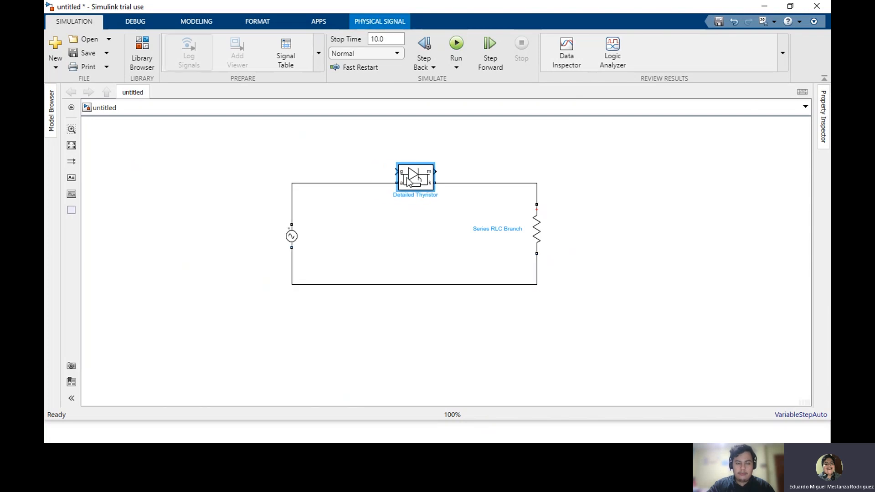
drag(401, 179, 422, 178)
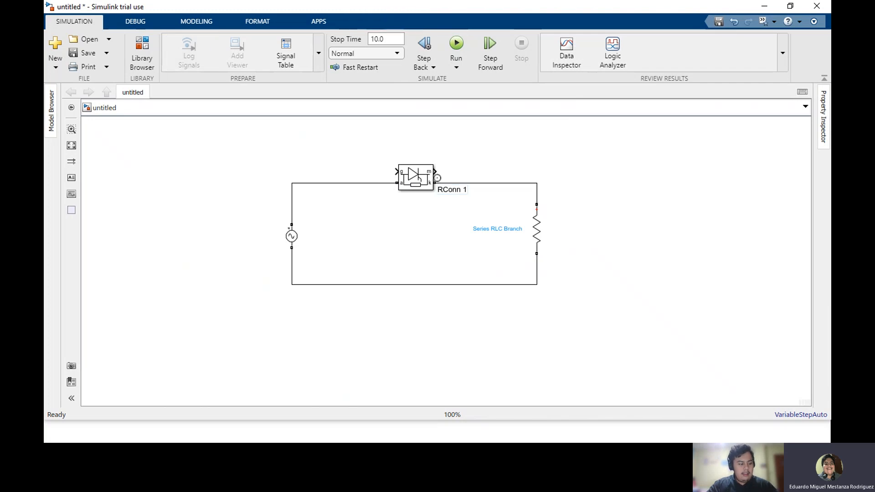
click(432, 183)
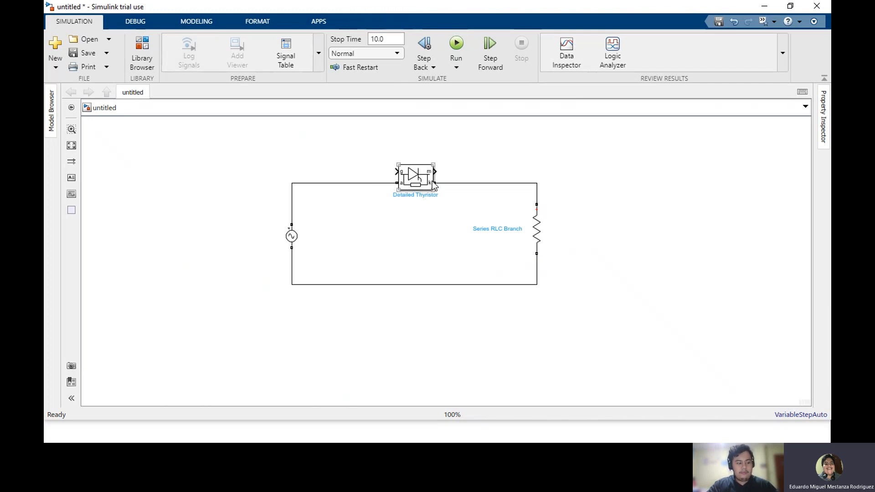
Add a Pulse Generator from Simulink Sources above the upper line and connect its output to the thyristor's gate.
double_click(349, 168)
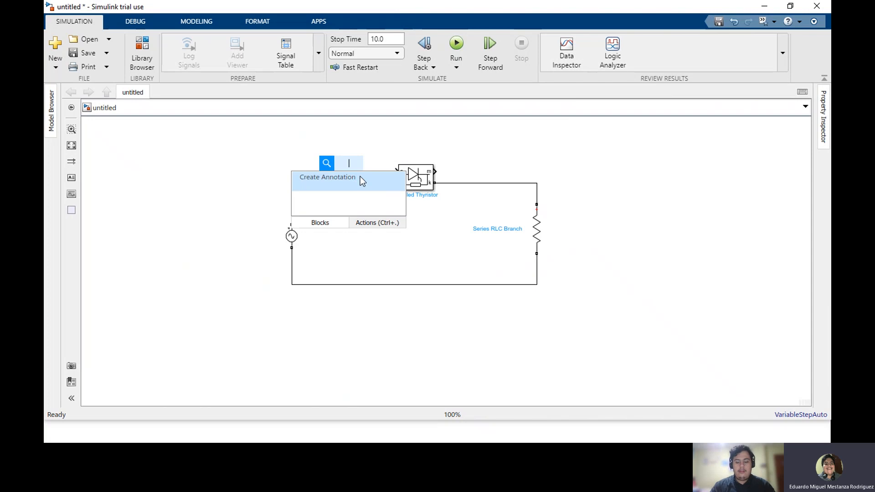
text(p)
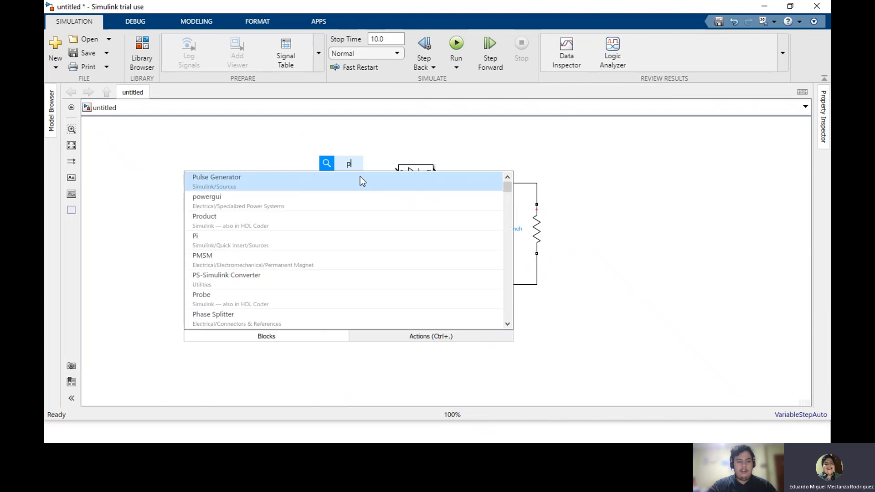
click(357, 179)
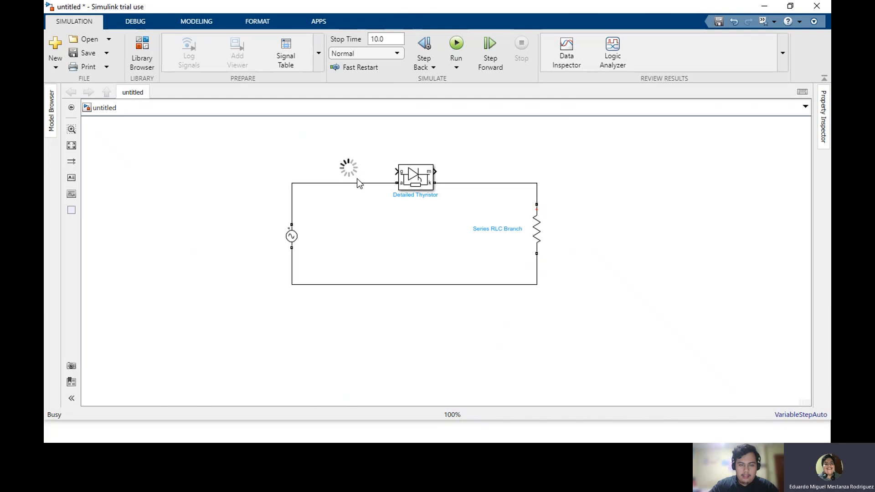
drag(351, 173, 395, 172)
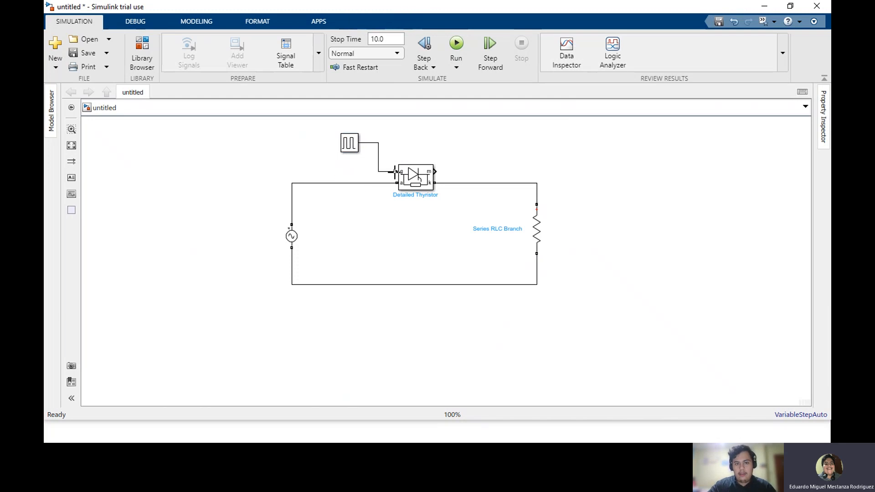
Set the Pulse Generator's period to 1/60 s and apply the block parameters.
click(352, 148)
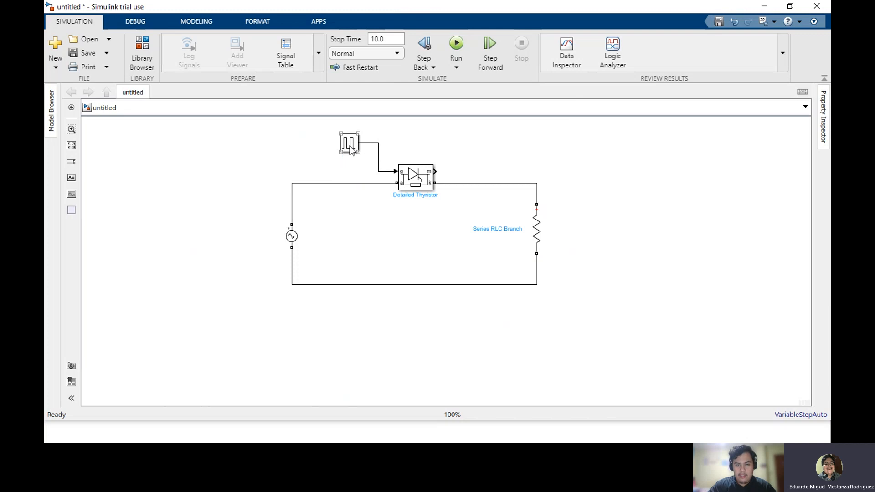
double_click(352, 145)
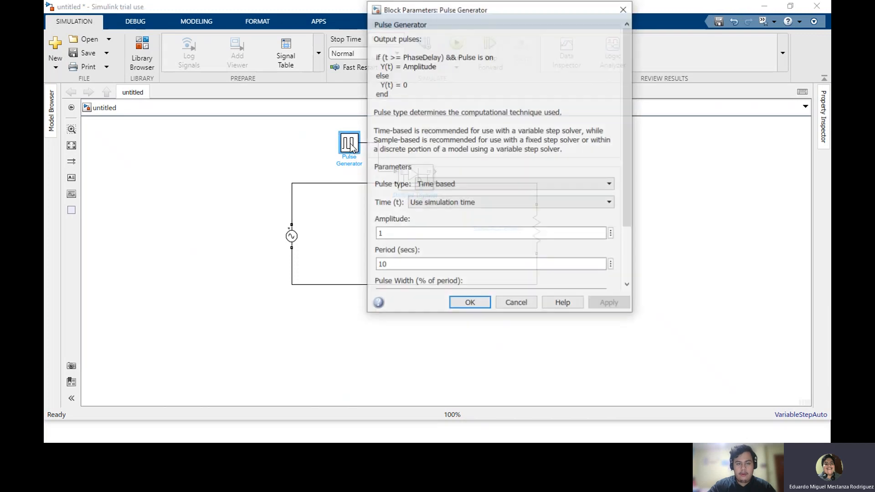
scroll(439, 196, down, 2)
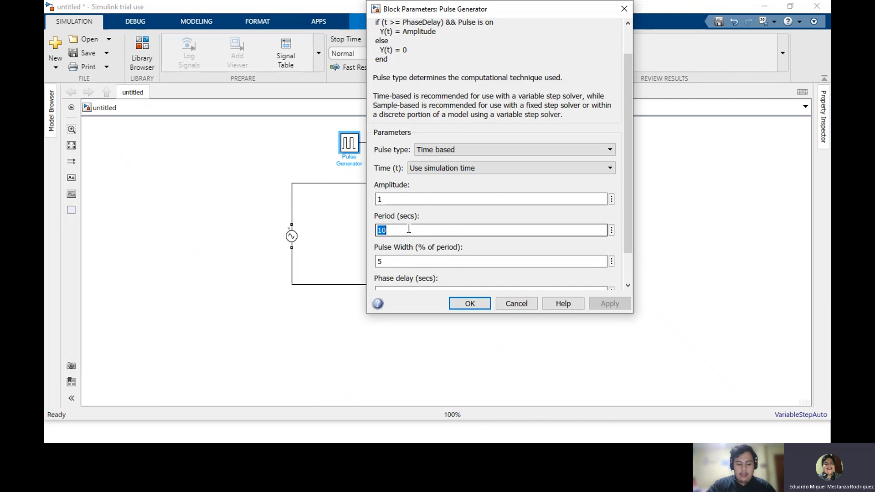
key(BackSpace)
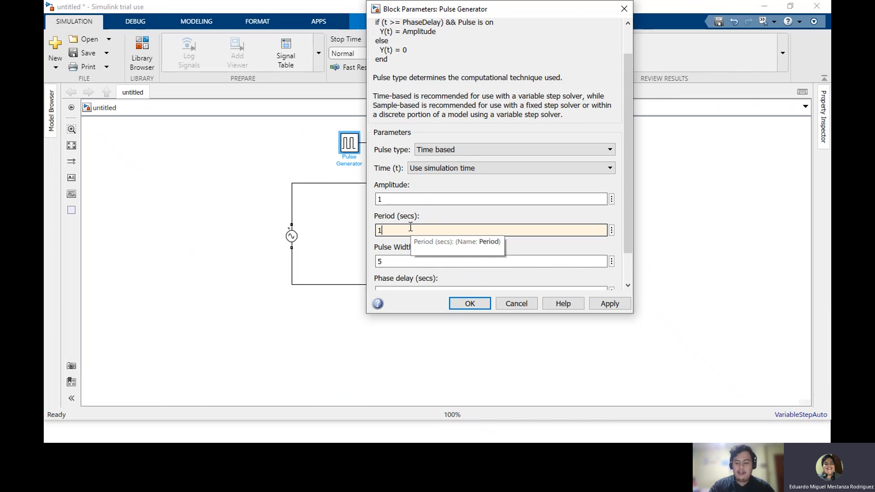
text(1/60)
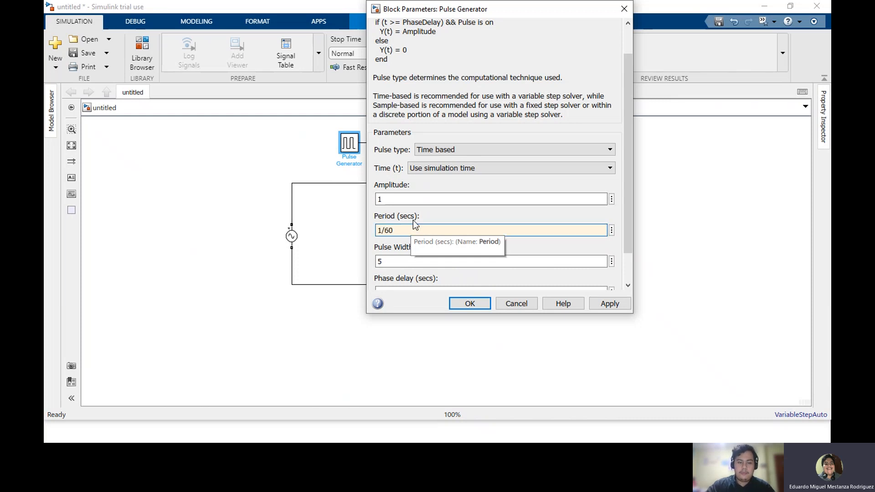
scroll(413, 223, down, 1)
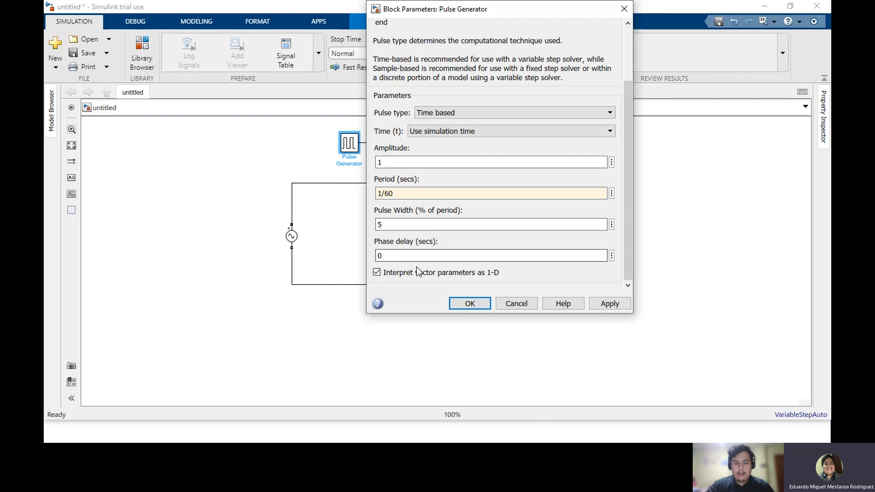
click(483, 301)
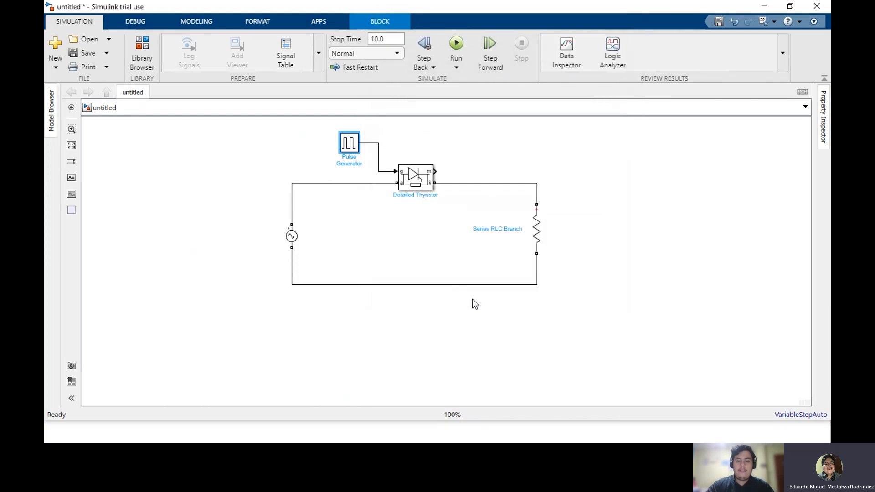
Add a Current Measurement block from the Specialized Power Systems Sensors and Measurements library between the thyristor and the resistor.
click(452, 170)
double_click(589, 139)
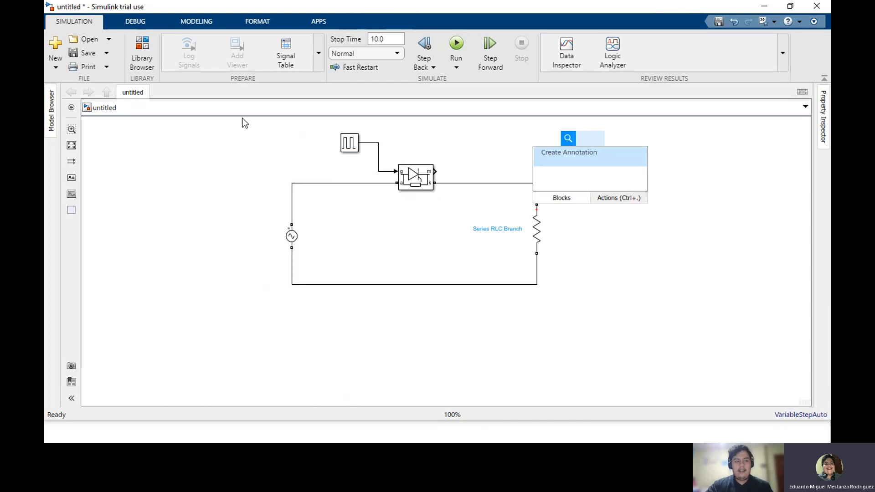
click(142, 57)
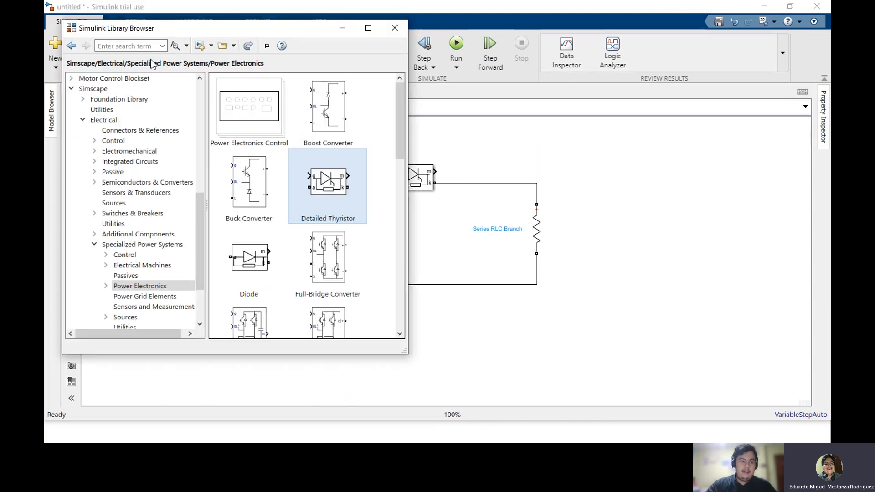
click(70, 46)
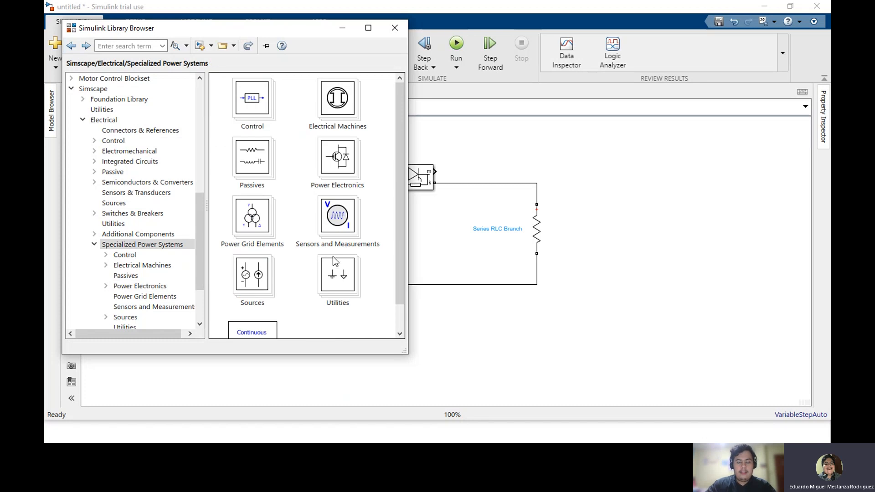
double_click(331, 222)
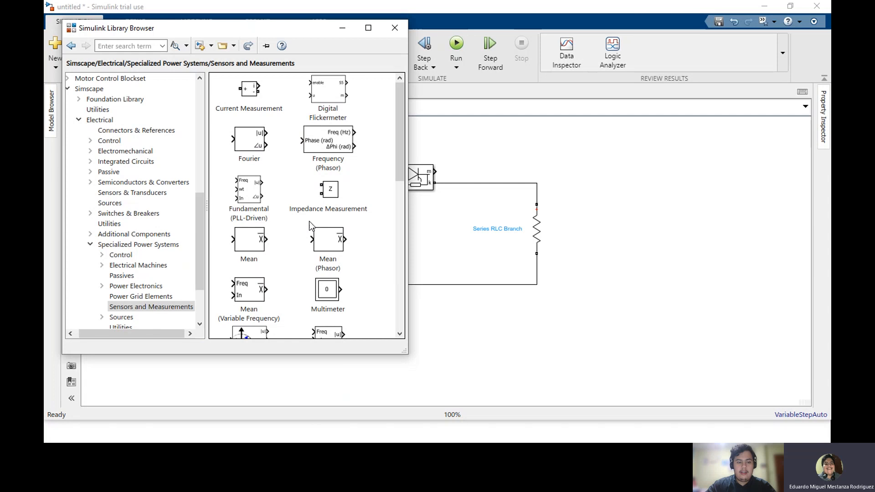
double_click(245, 86)
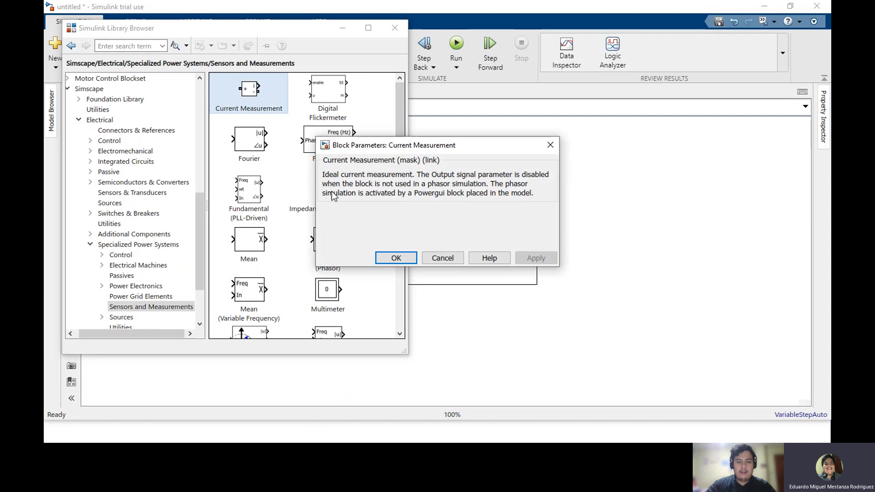
click(395, 258)
drag(269, 109, 476, 171)
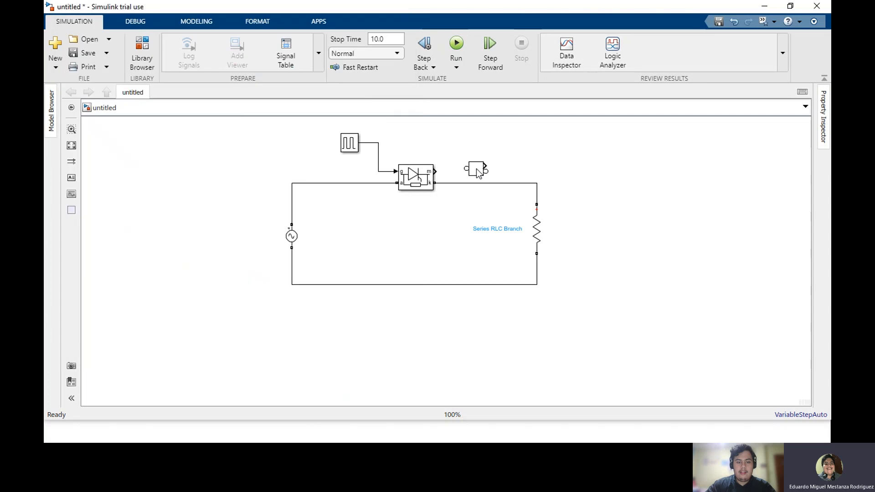
Replace the direct thyristor-to-resistor line with a series connection through the Current Measurement block.
click(445, 184)
key(Delete)
mouse_move(474, 175)
mouse_down()
mouse_move(474, 189)
mouse_move(531, 189)
mouse_move(537, 205)
mouse_up()
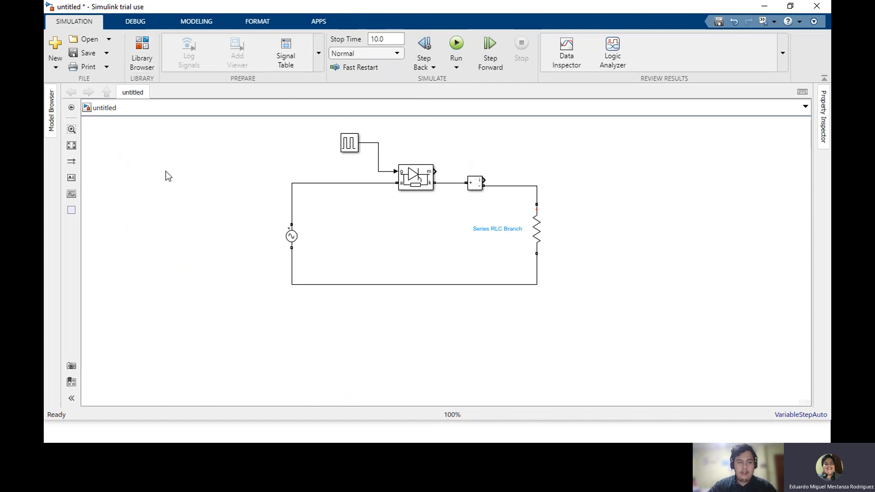
click(479, 182)
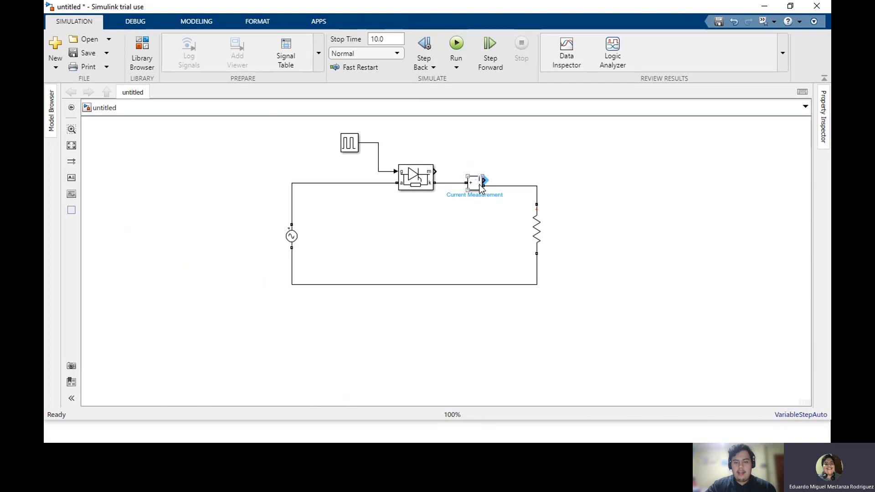
Add a Specialized Power Systems Voltage Measurement block to the right of the resistor and wire its terminals across the resistor.
double_click(581, 168)
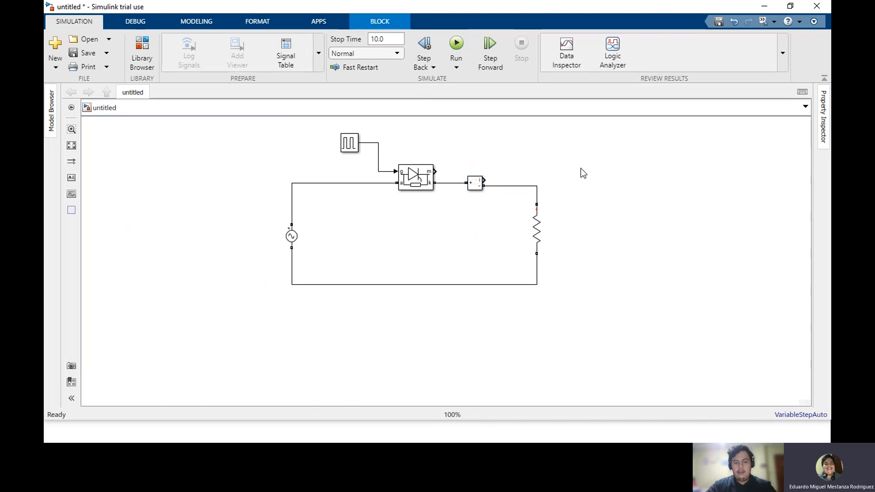
text(volta)
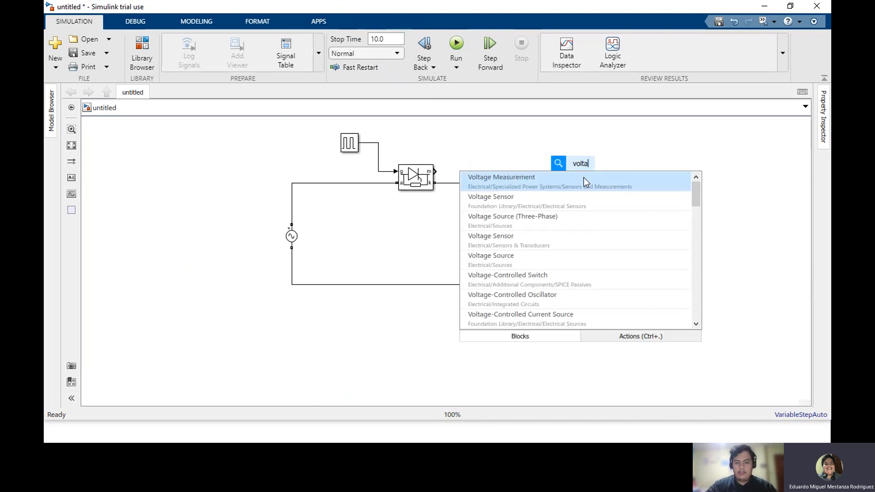
click(586, 182)
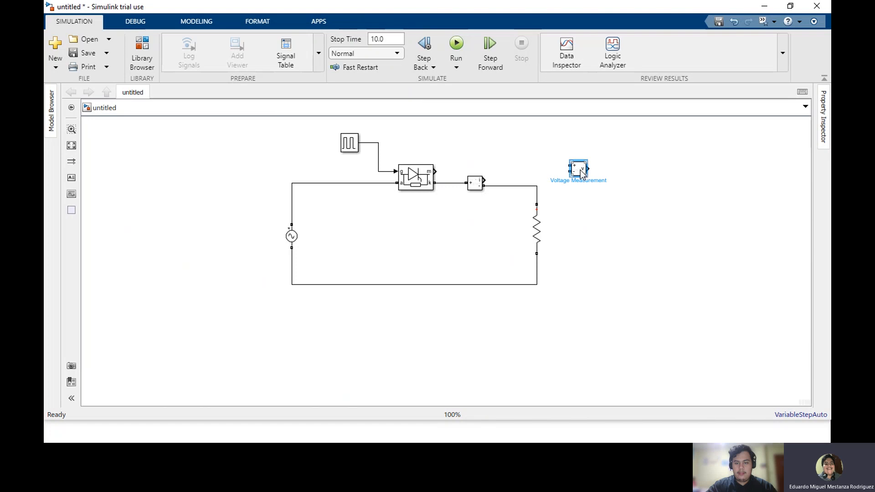
drag(583, 176, 598, 218)
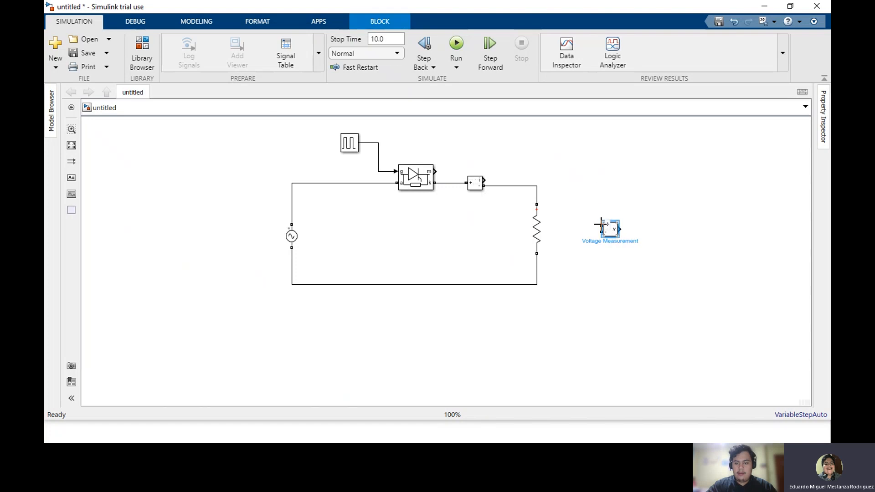
mouse_move(601, 226)
mouse_down()
mouse_move(582, 201)
mouse_move(538, 187)
mouse_up()
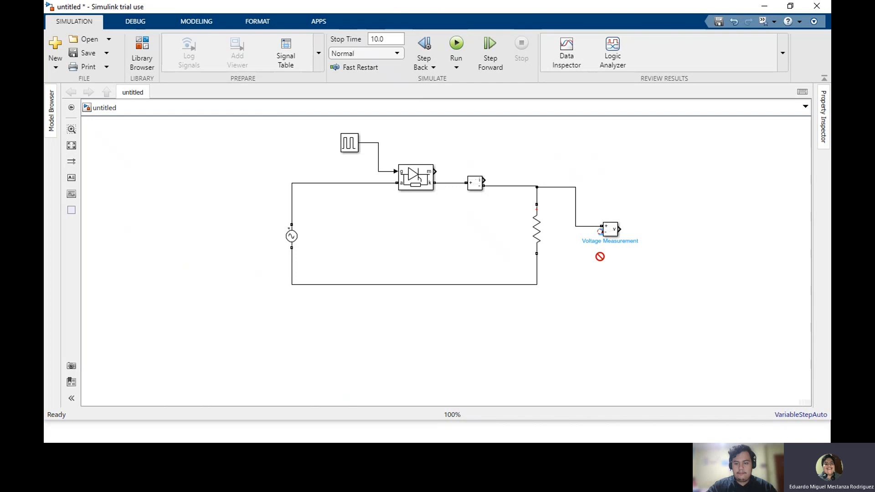
drag(601, 231, 538, 284)
Place a horizontally flipped copy of the Voltage Measurement block left of the AC source and wire it across the source.
click(608, 232)
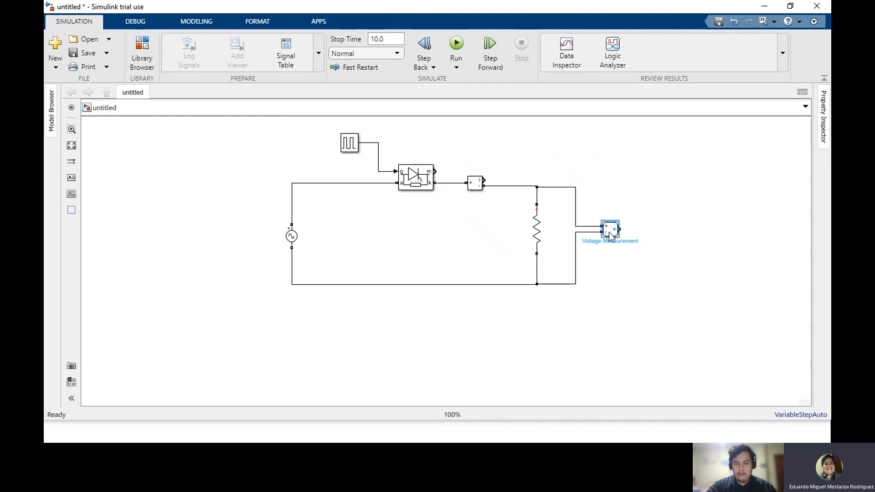
drag(609, 232, 245, 221)
right_click(244, 221)
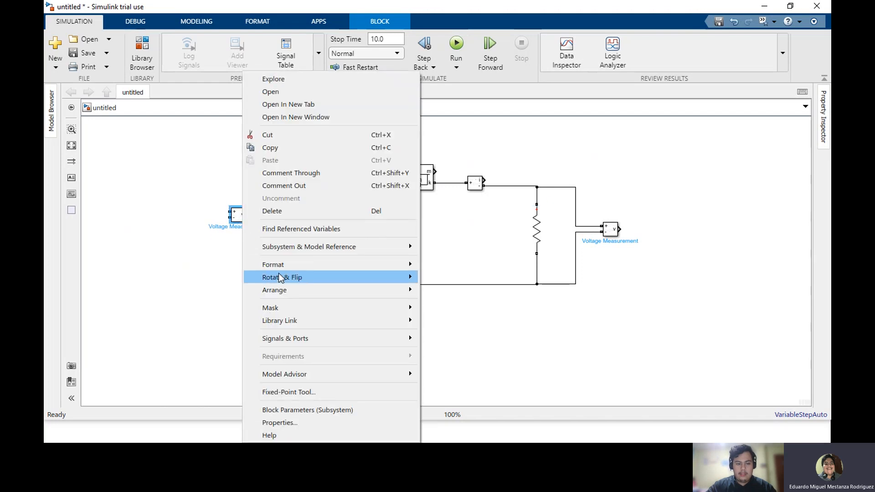
mouse_move(319, 278)
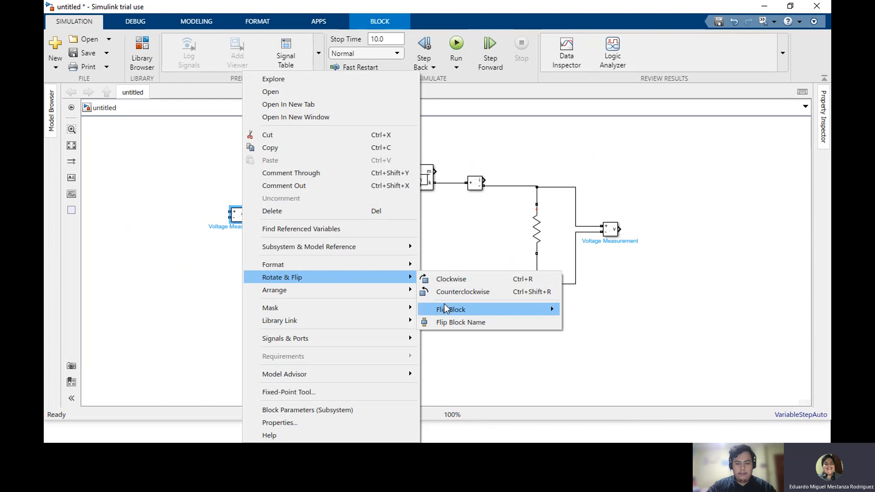
mouse_move(444, 305)
click(572, 311)
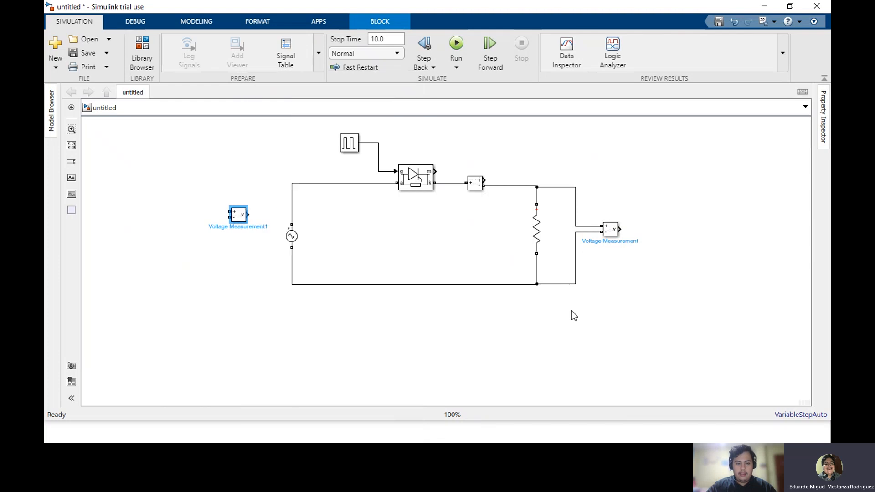
mouse_move(238, 223)
mouse_down()
mouse_move(240, 244)
mouse_move(273, 191)
mouse_move(290, 183)
mouse_up()
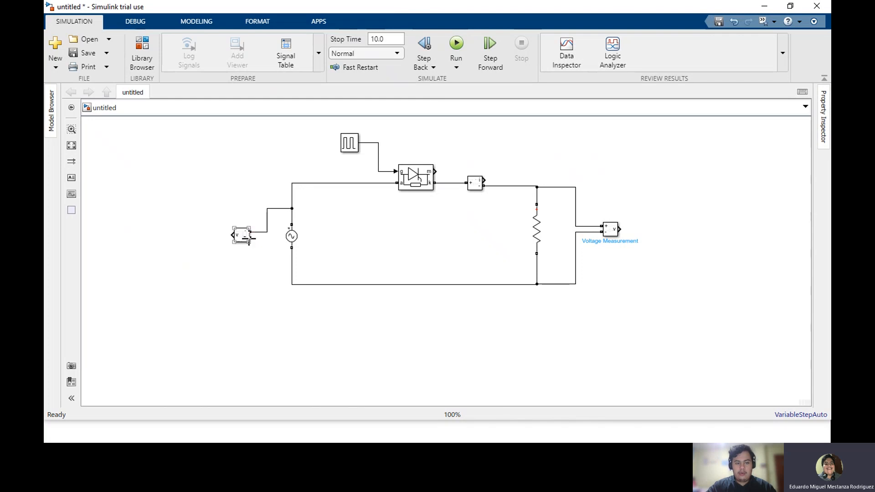
drag(250, 237, 291, 284)
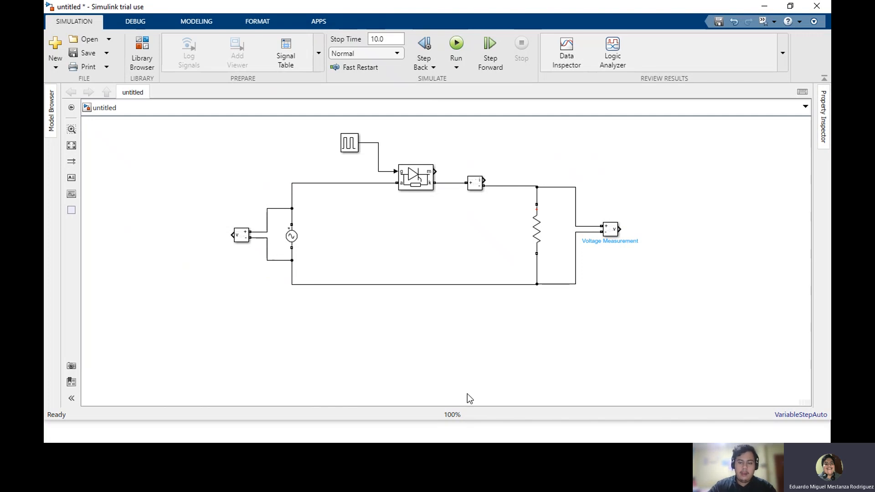
Add a Scope from Simulink Sinks to the right of the load's Voltage Measurement block and open its display window.
double_click(443, 318)
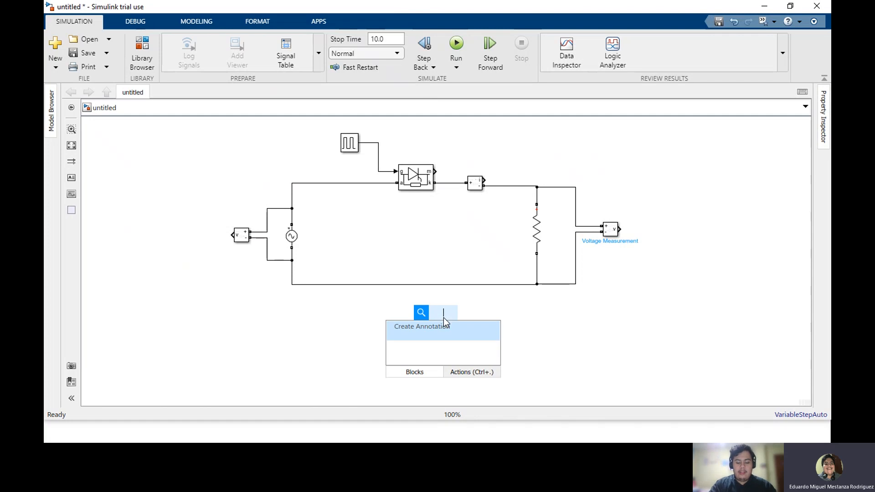
text(scope)
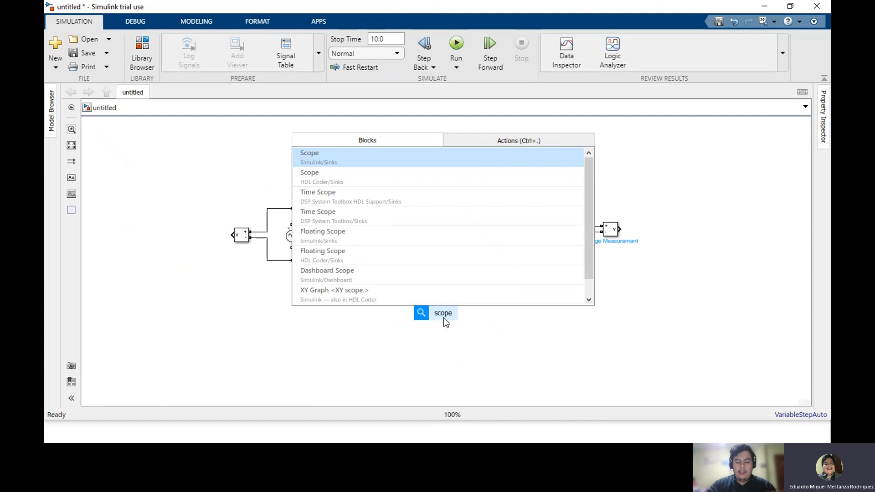
click(444, 160)
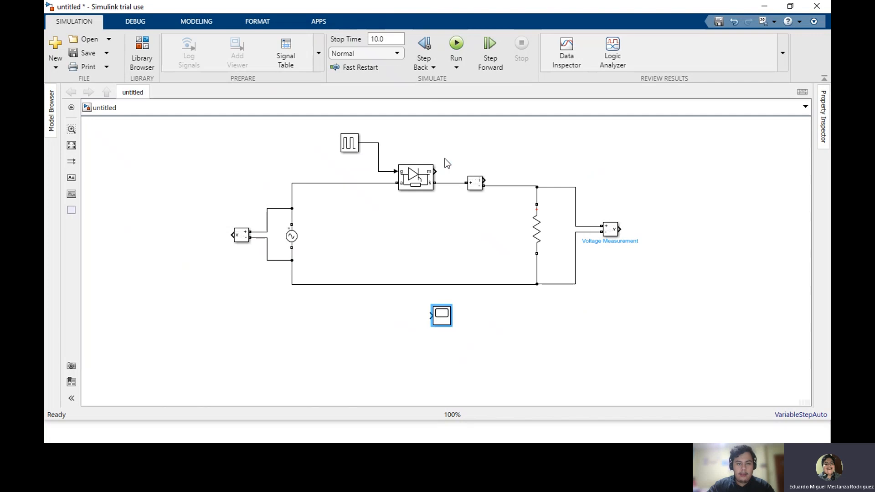
drag(449, 324, 733, 210)
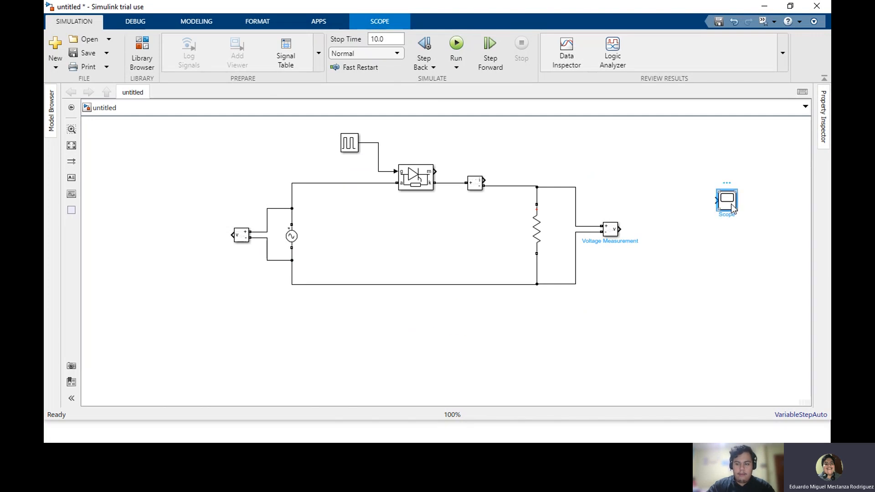
double_click(731, 204)
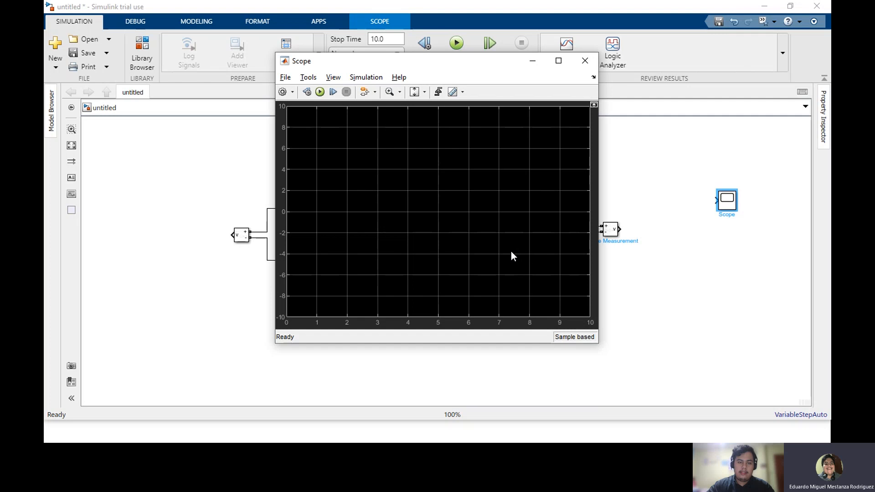
Configure the Scope with 3 input ports in a layout of three stacked displays, and close its window.
right_click(466, 174)
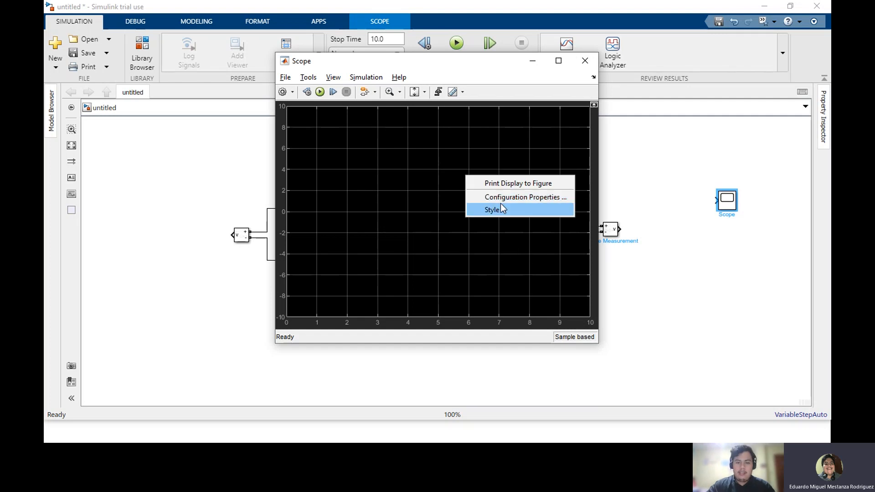
click(503, 210)
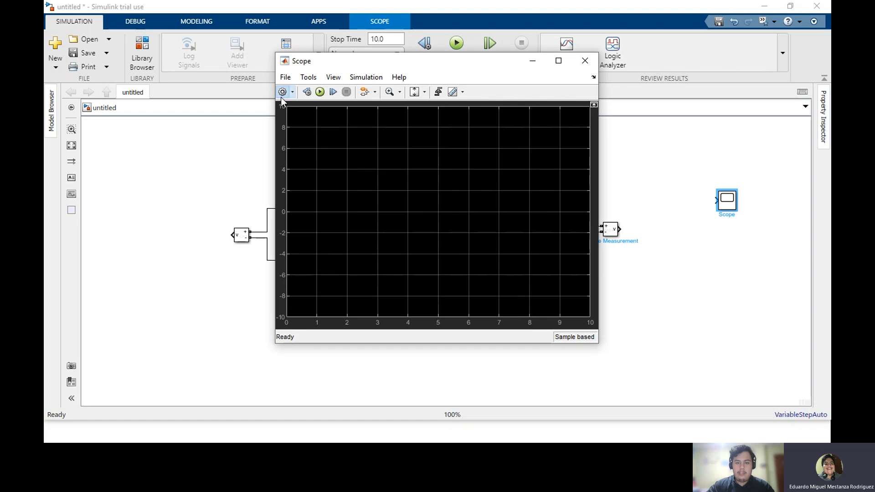
click(281, 97)
key(BackSpace)
text(3)
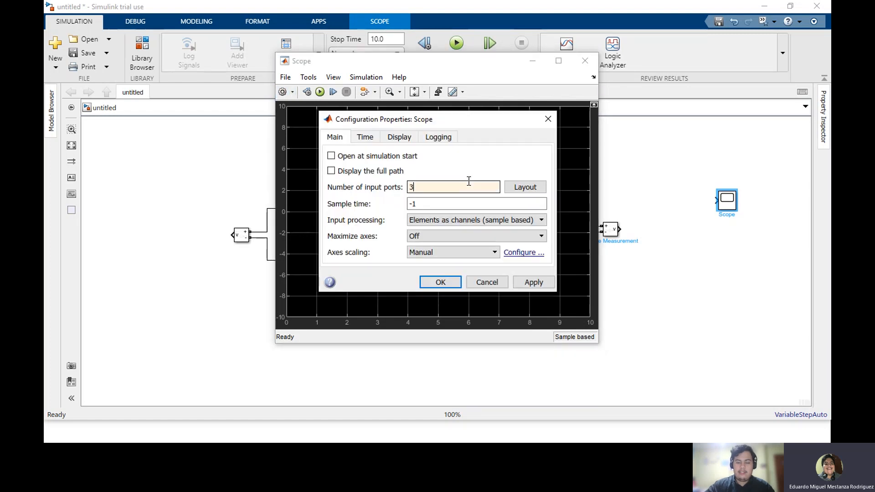
click(531, 186)
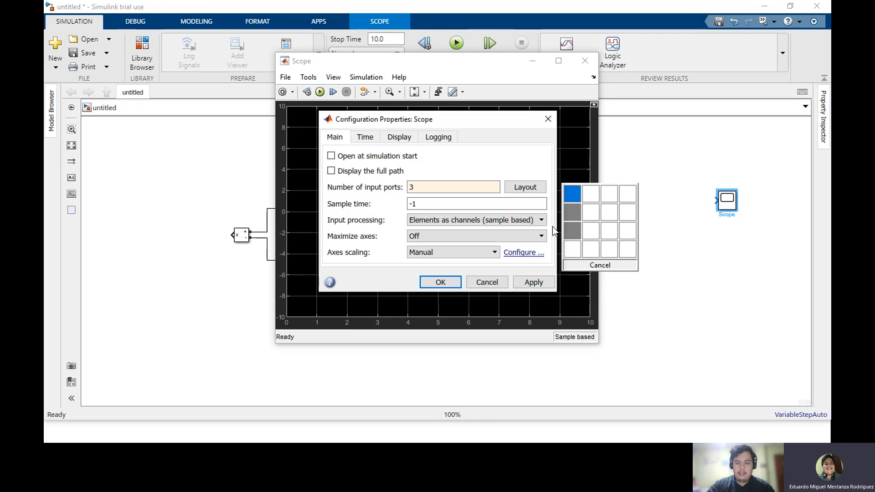
click(565, 231)
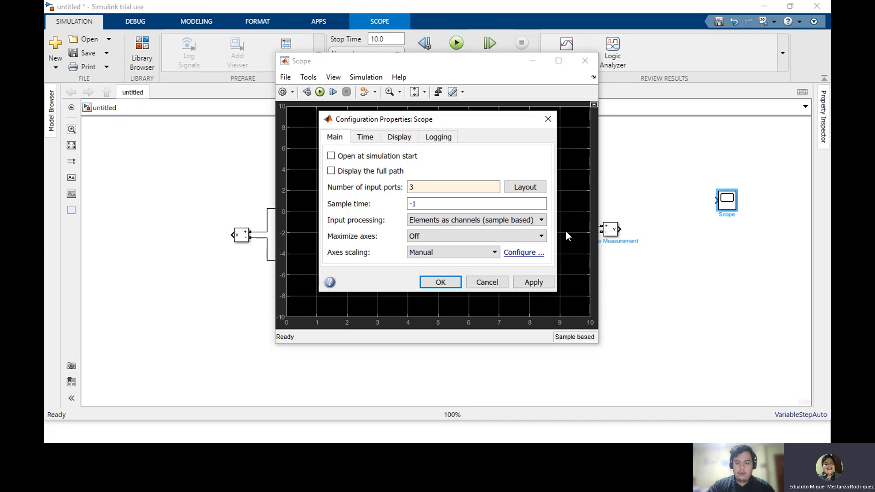
click(519, 283)
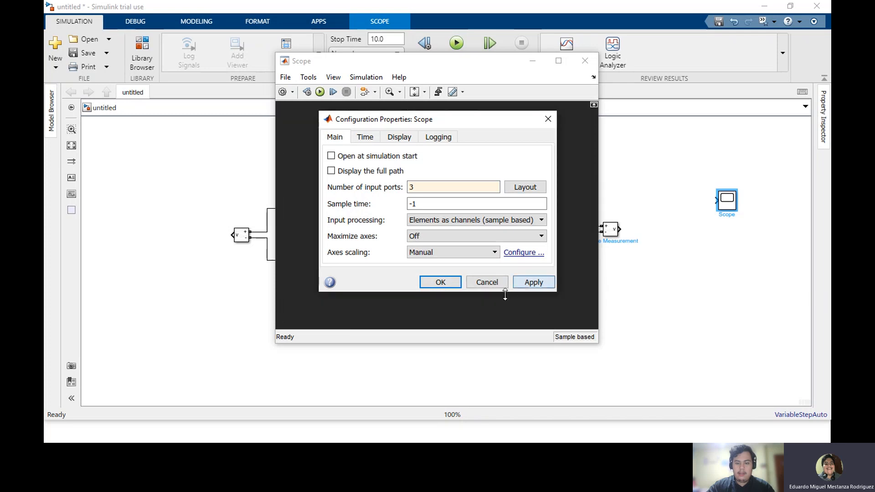
click(441, 282)
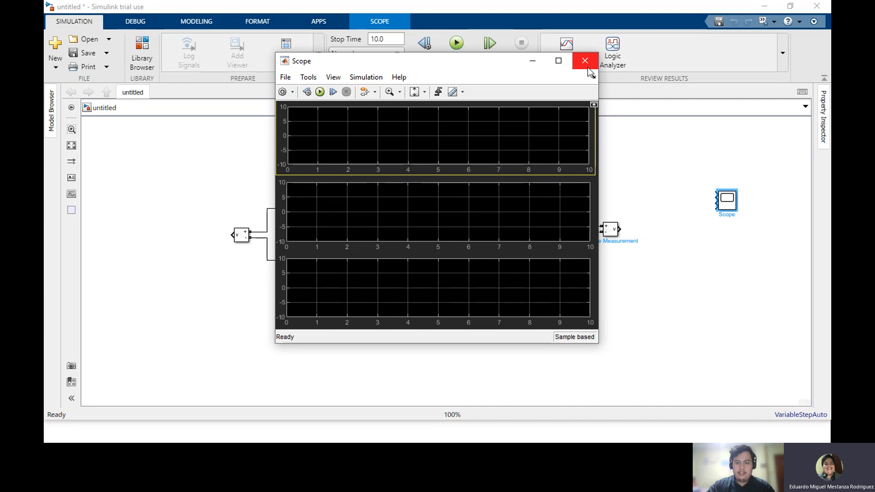
click(588, 68)
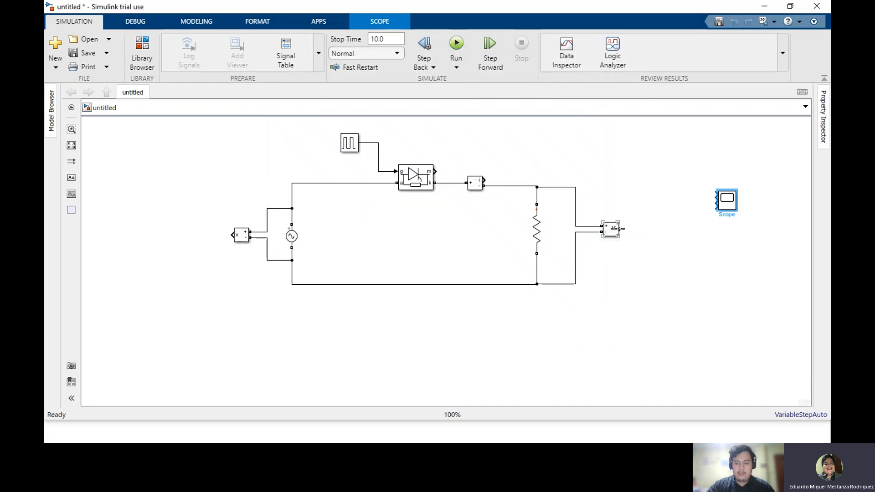
Wire the current, source-voltage and load-voltage outputs to the Scope's first, second and third inputs, routing the source-voltage line above the circuit.
click(475, 182)
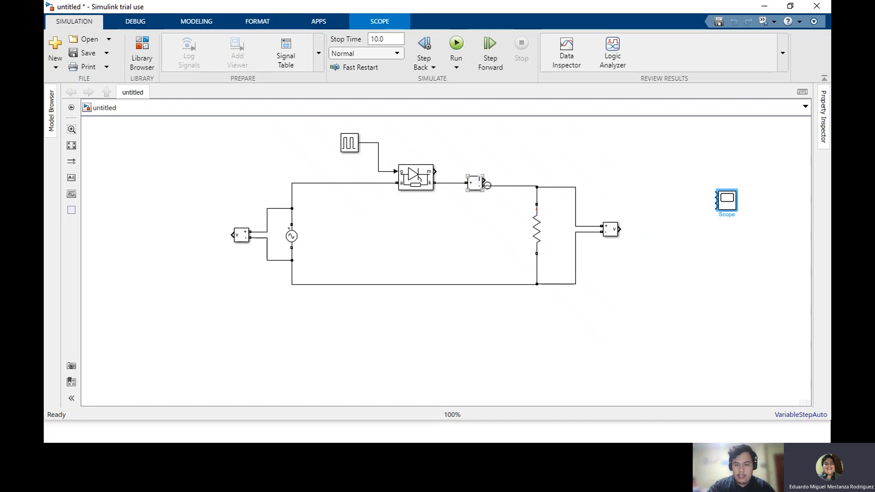
mouse_move(488, 184)
mouse_down()
mouse_move(663, 180)
mouse_move(724, 192)
mouse_up()
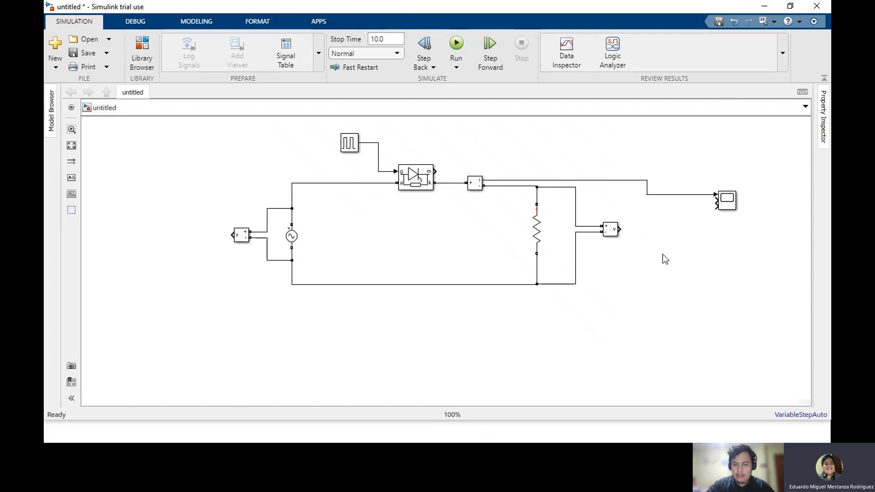
drag(620, 227, 718, 207)
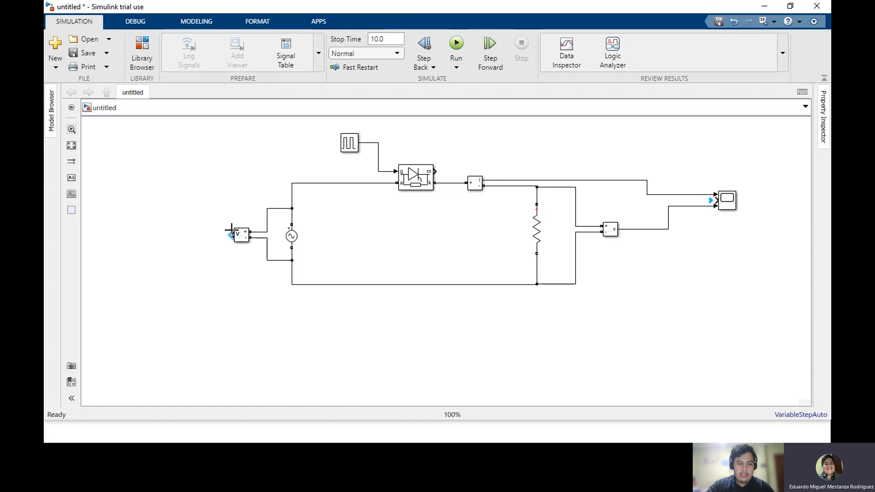
drag(232, 235, 713, 203)
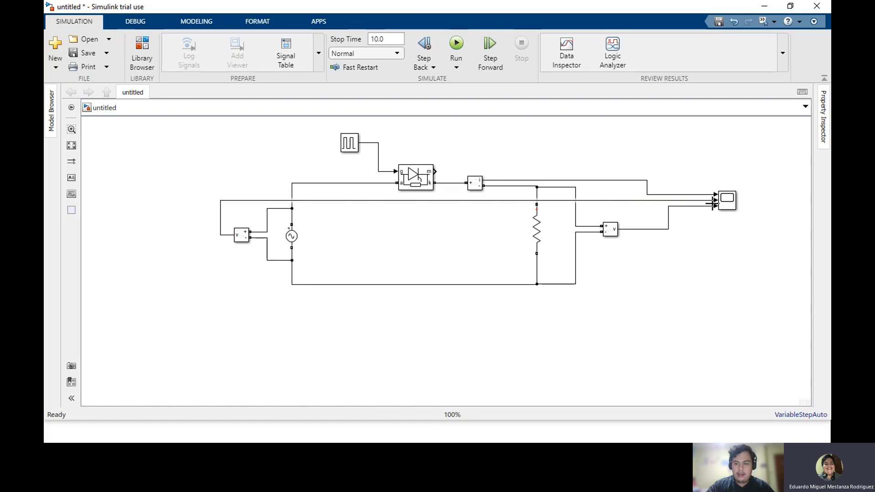
drag(621, 200, 536, 146)
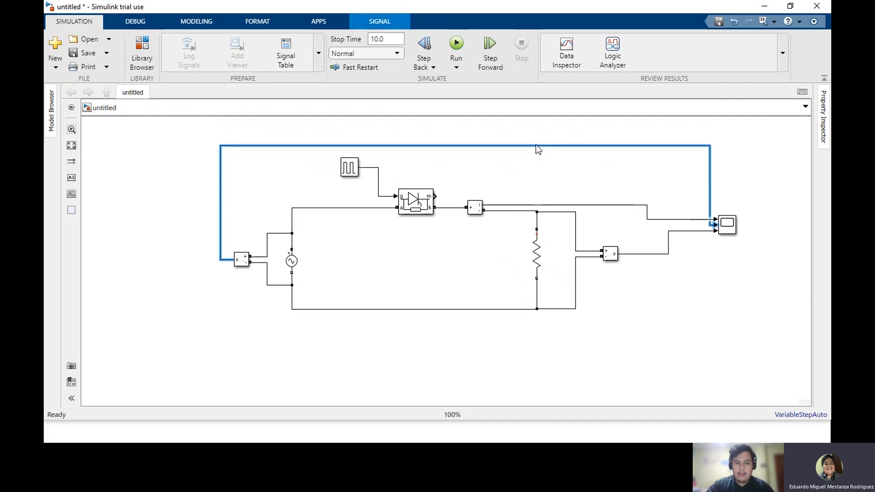
Set the simulation stop time to 2/60, try to run the model, and dismiss the diagnostics.
double_click(387, 41)
text(2)
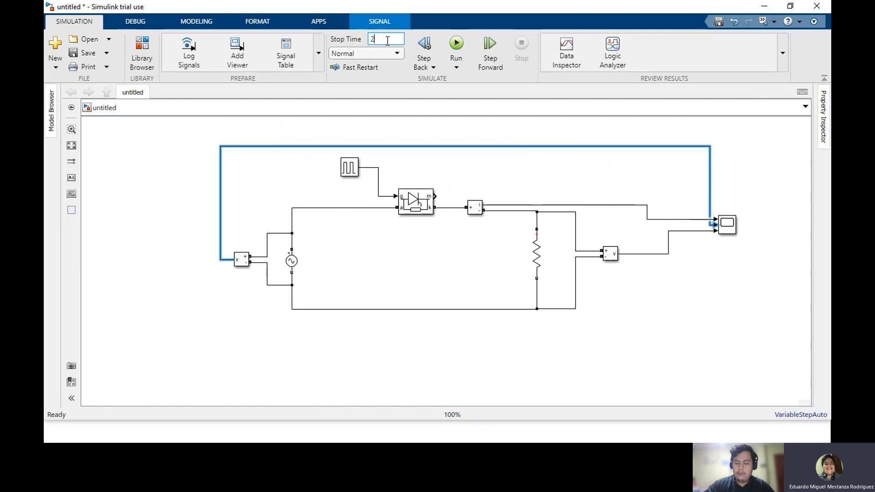
text(/60)
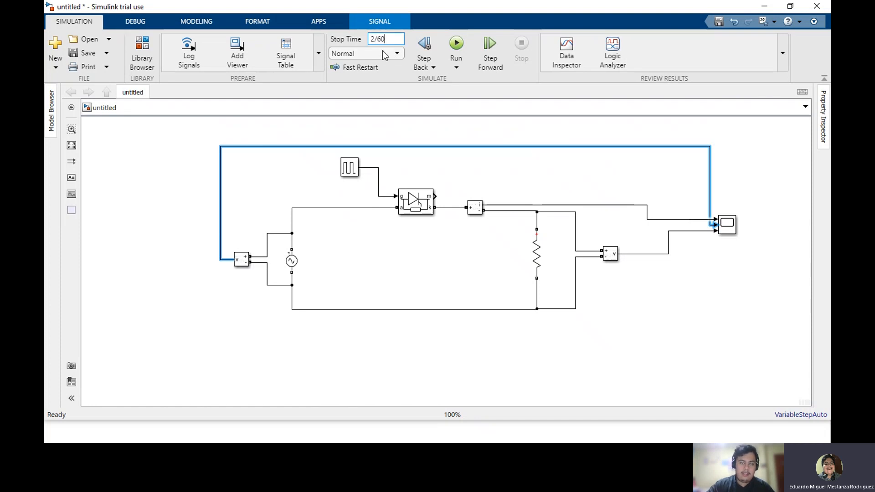
click(510, 361)
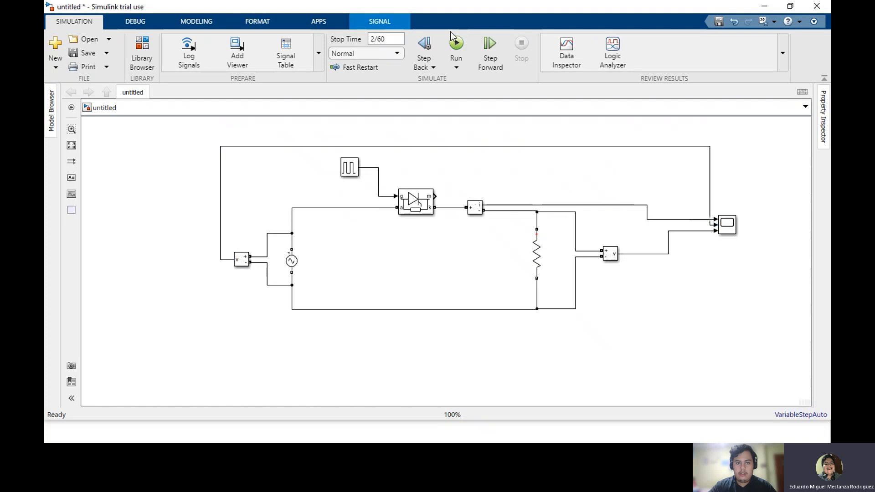
click(456, 43)
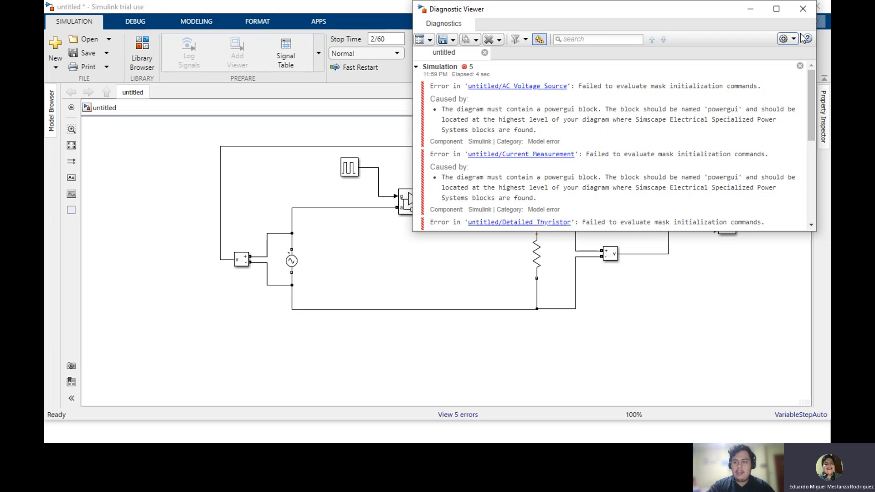
click(802, 9)
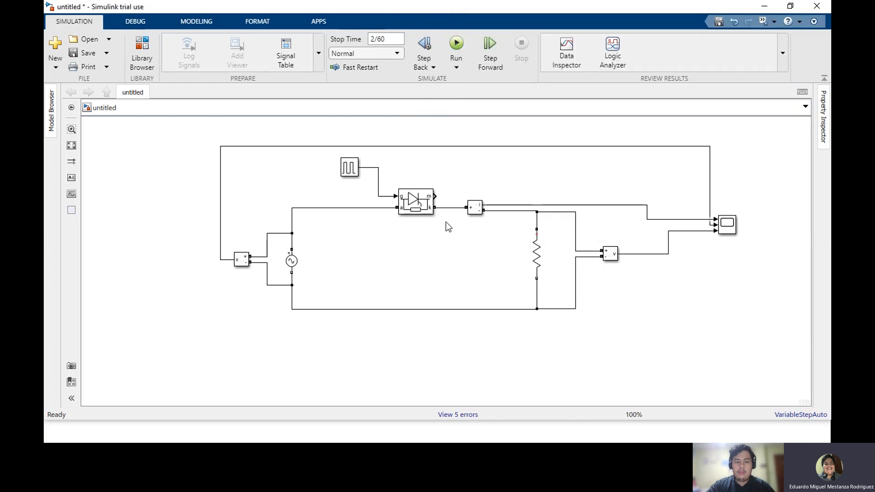
Add a Specialized Power Systems powergui block and place it to the left of the Pulse Generator.
double_click(461, 248)
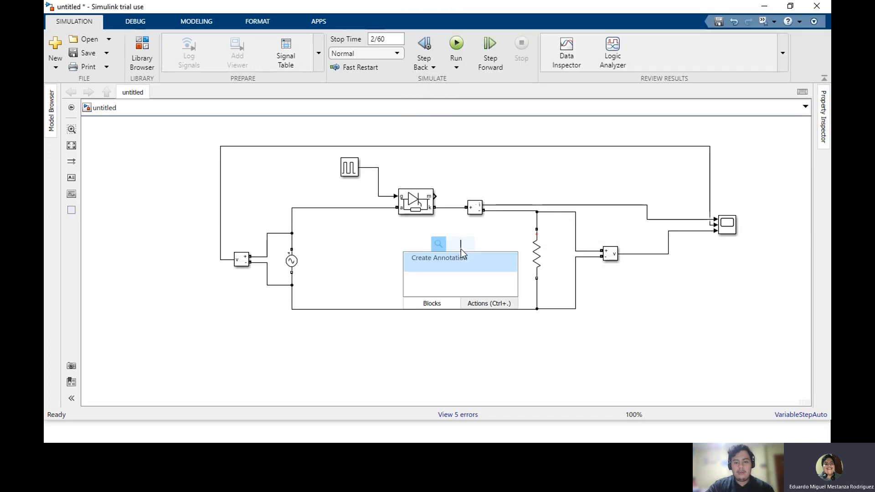
text(powr)
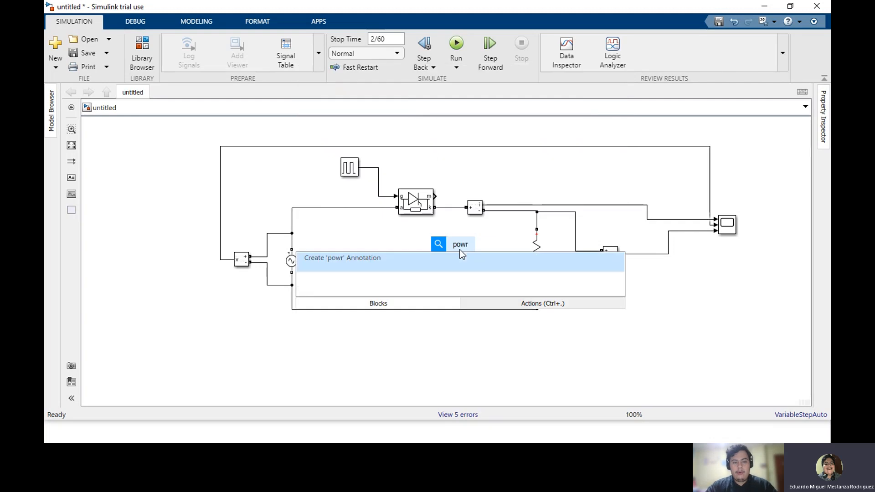
key(BackSpace)
text(e)
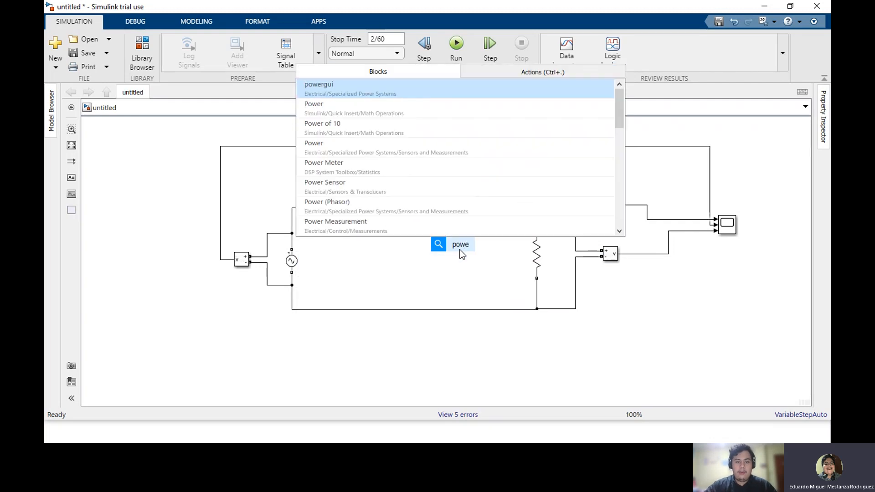
click(430, 92)
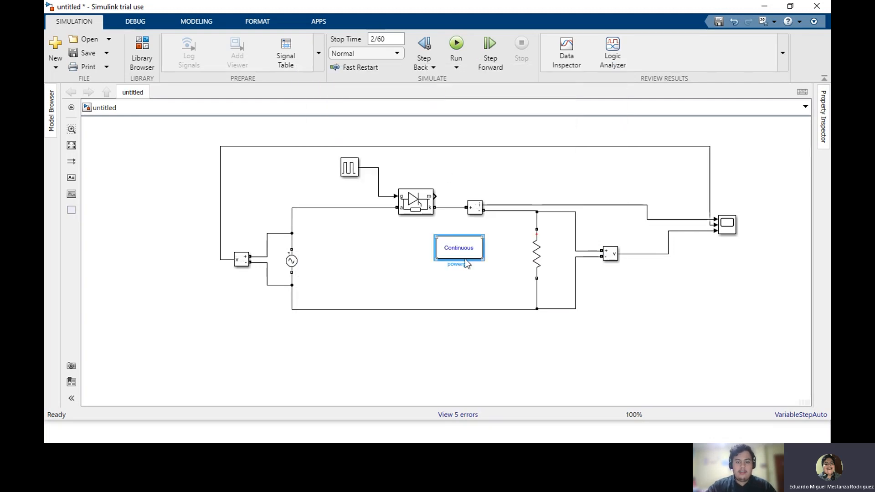
drag(458, 251, 264, 168)
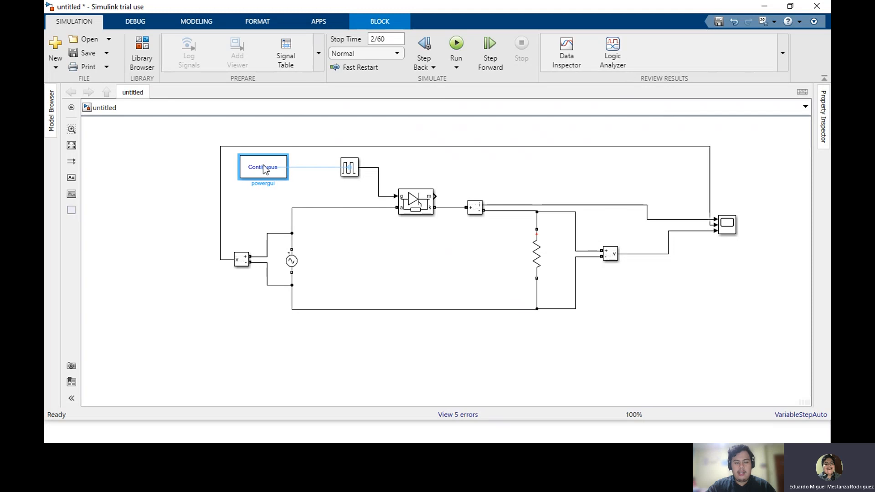
Run the simulation and examine the current, source-voltage and load-voltage waveforms in the maximized Scope window, and close it.
click(463, 44)
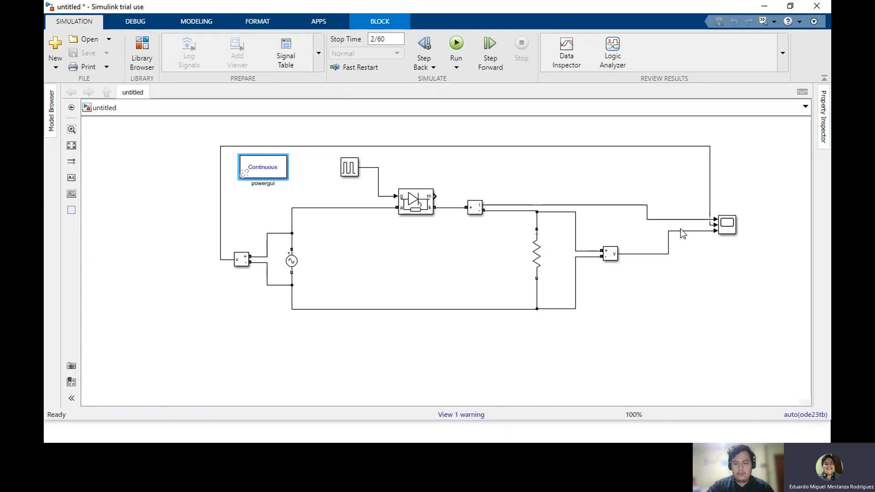
double_click(727, 223)
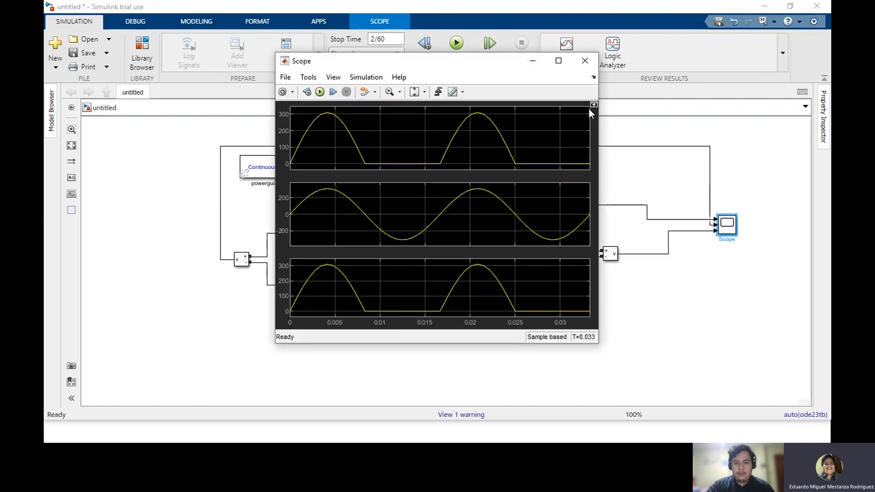
click(556, 63)
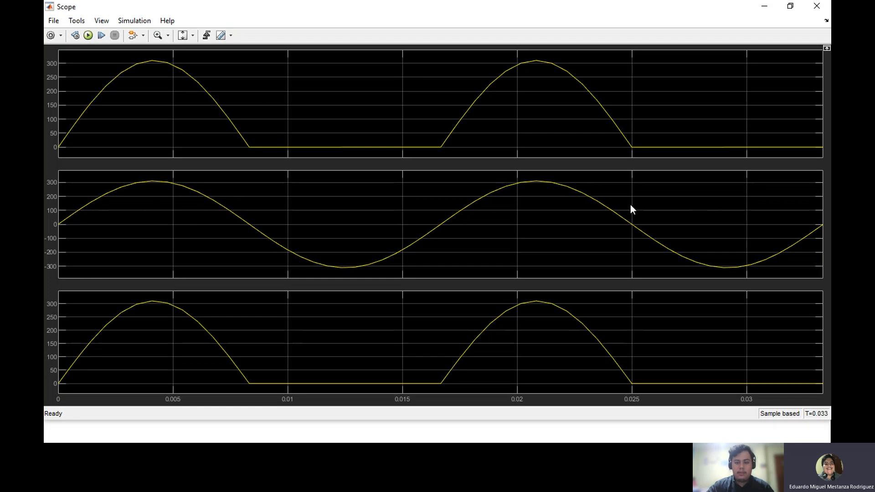
right_click(153, 185)
click(135, 248)
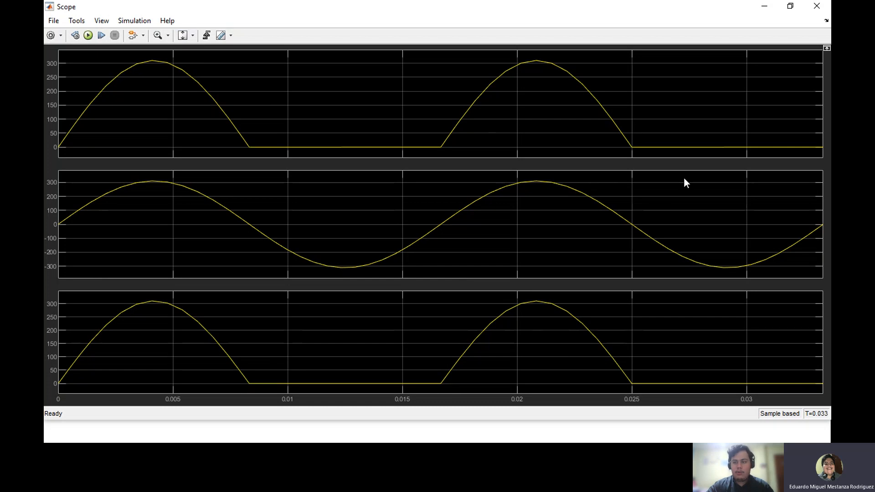
click(808, 7)
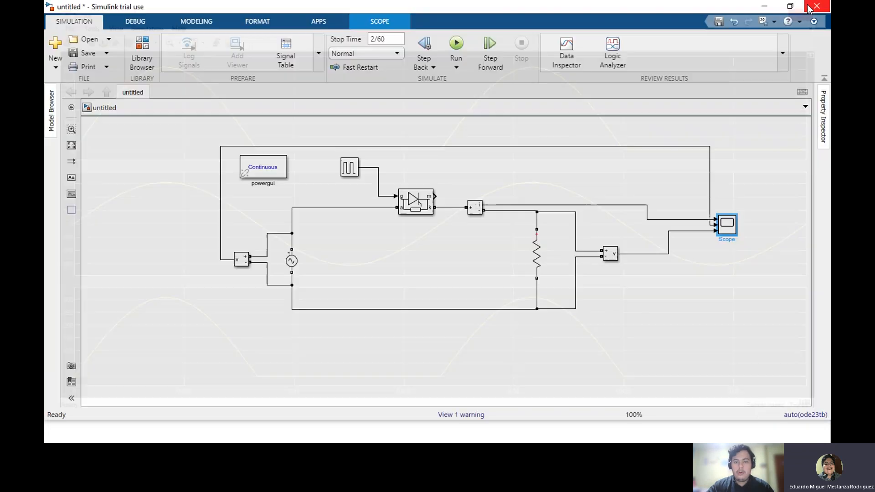
click(613, 305)
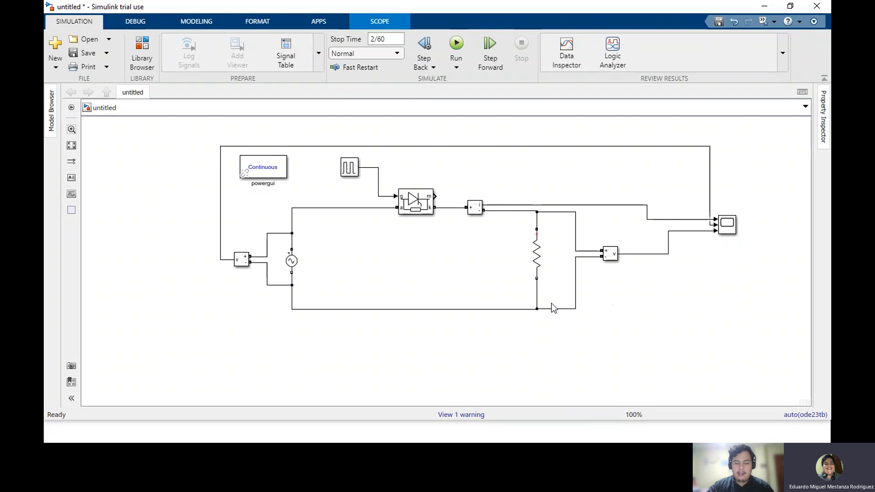
Place a copy of the load resistor below the circuit and make it an L branch with an inductance of 1e-3 H.
click(497, 310)
mouse_move(496, 301)
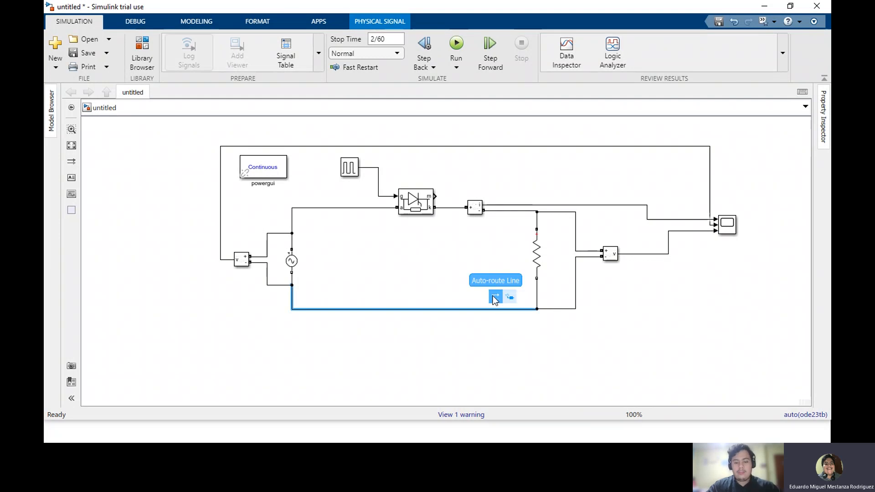
click(540, 260)
drag(540, 257, 568, 348)
double_click(567, 348)
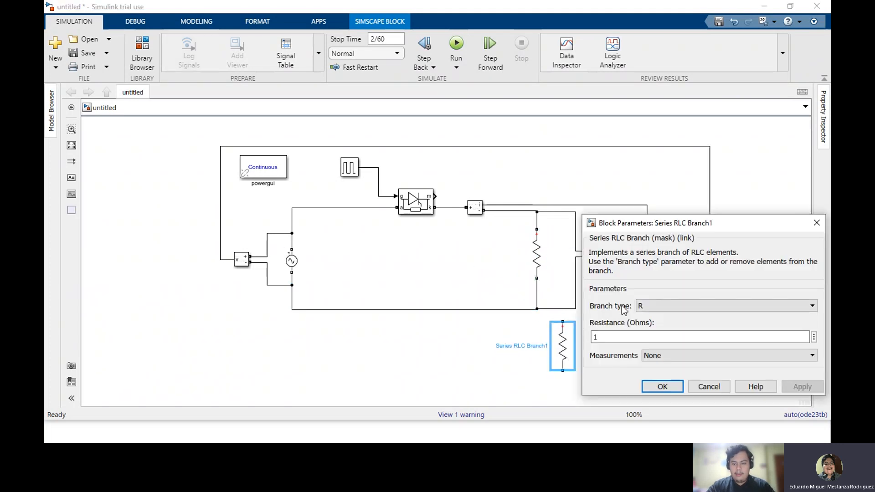
click(641, 307)
click(645, 336)
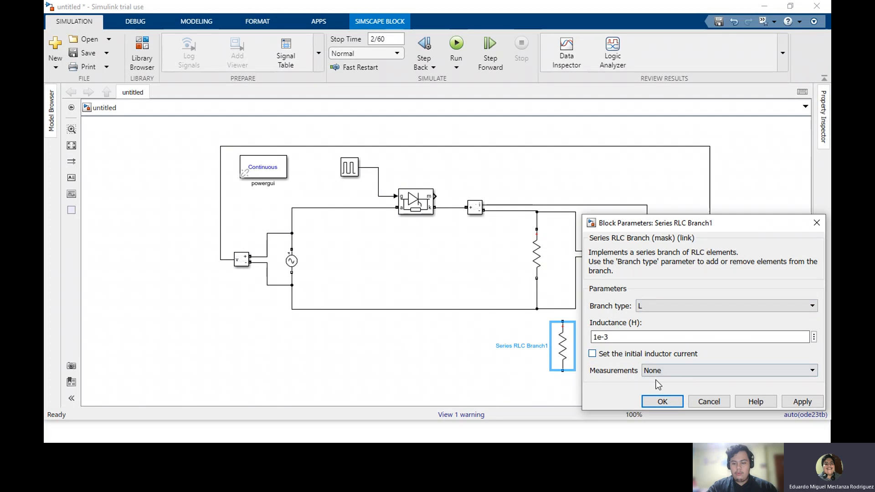
click(668, 402)
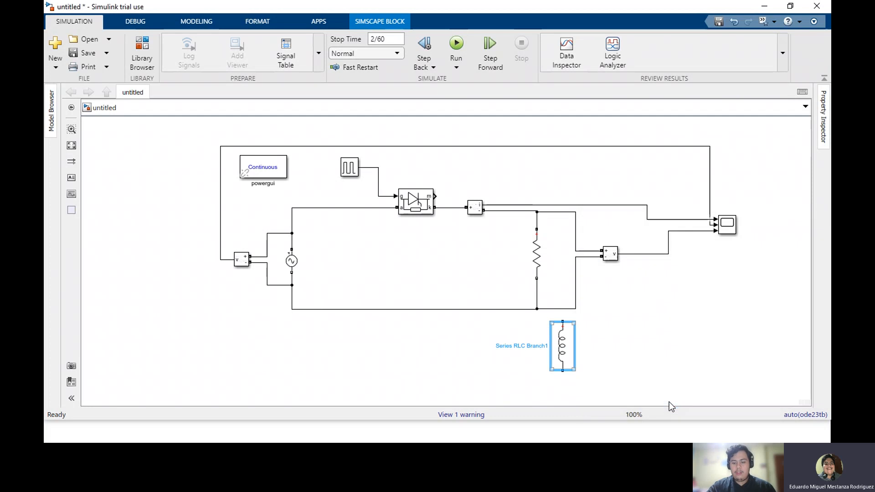
double_click(561, 361)
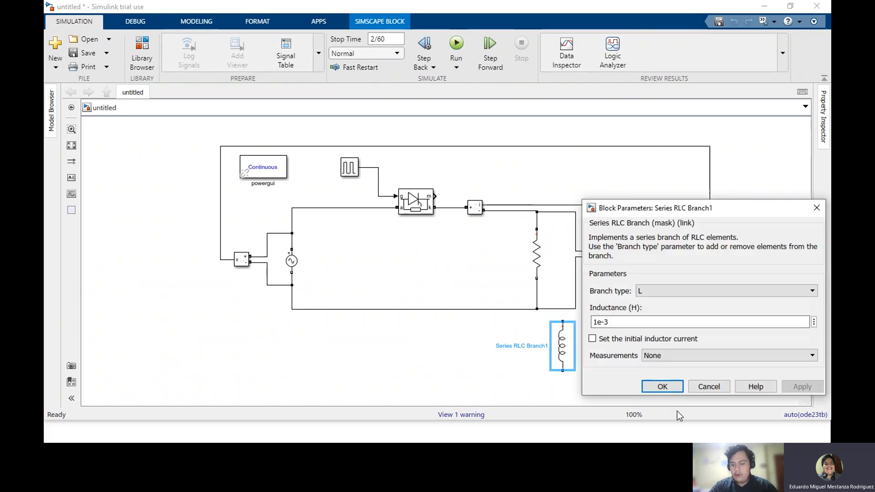
click(662, 386)
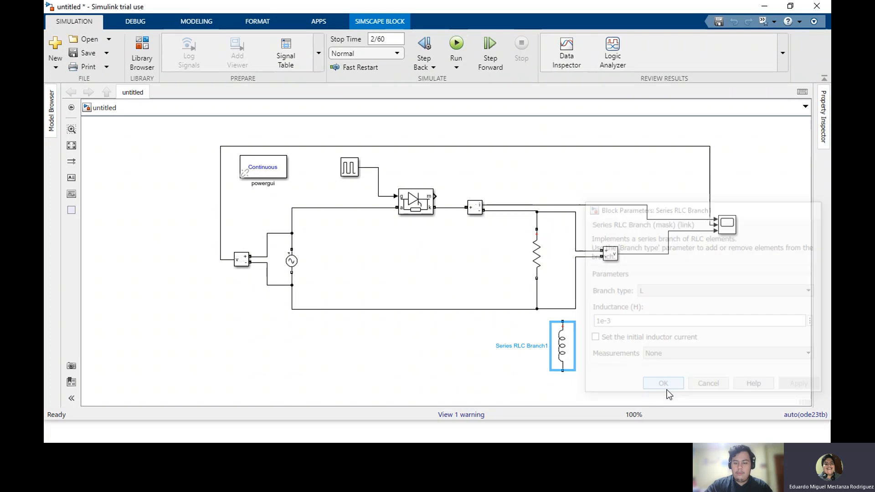
Delete the return wires below the load resistor and connect the inductor in series directly beneath it.
click(517, 309)
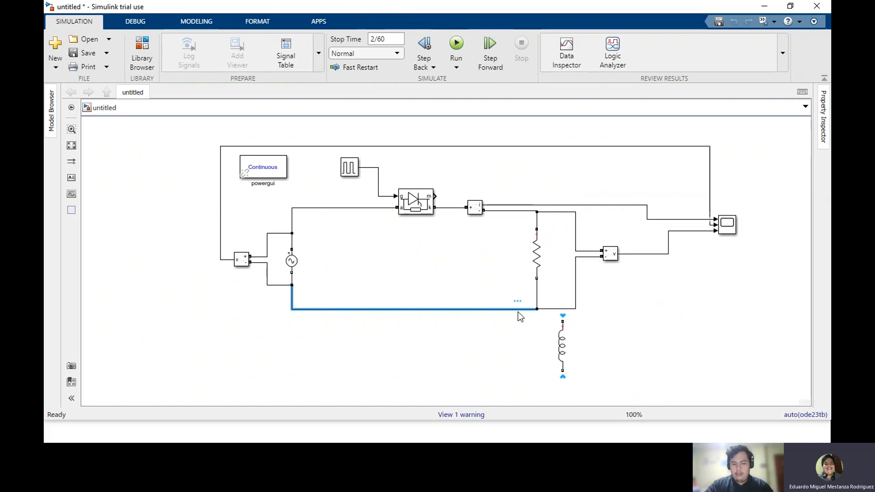
key(Delete)
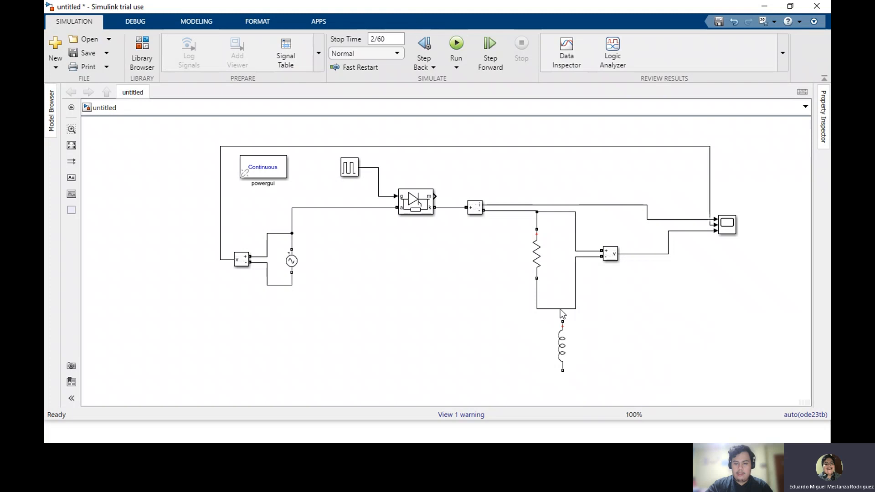
click(559, 309)
key(Delete)
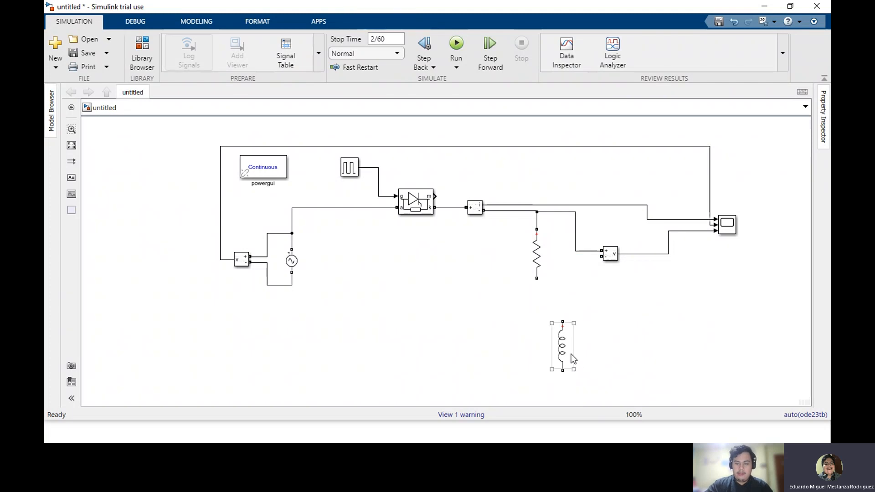
drag(565, 349, 539, 321)
drag(534, 287, 539, 291)
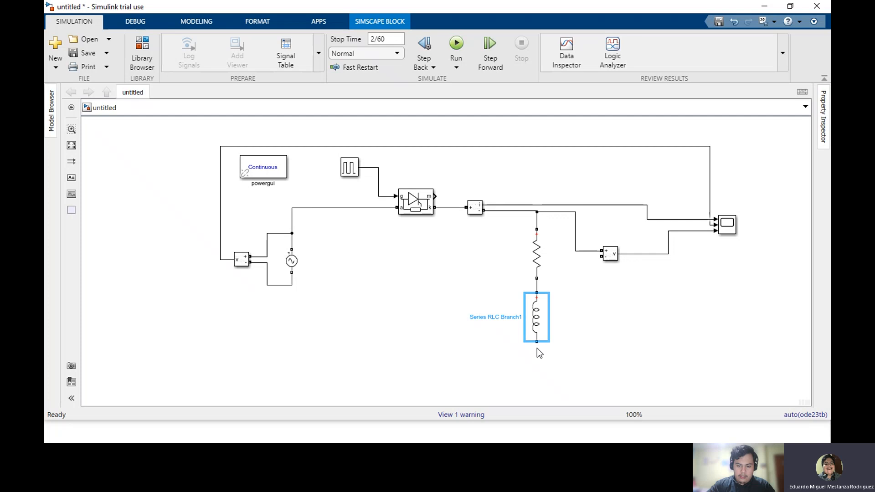
Wire the inductor's lower end to the source's return node along a straight lower line, and connect the load voltage measurement's negative terminal to it.
drag(536, 345, 292, 285)
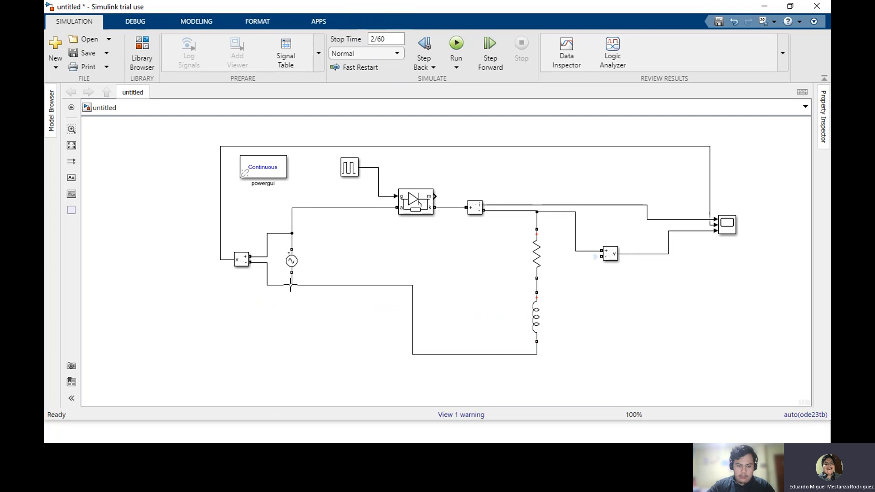
click(346, 285)
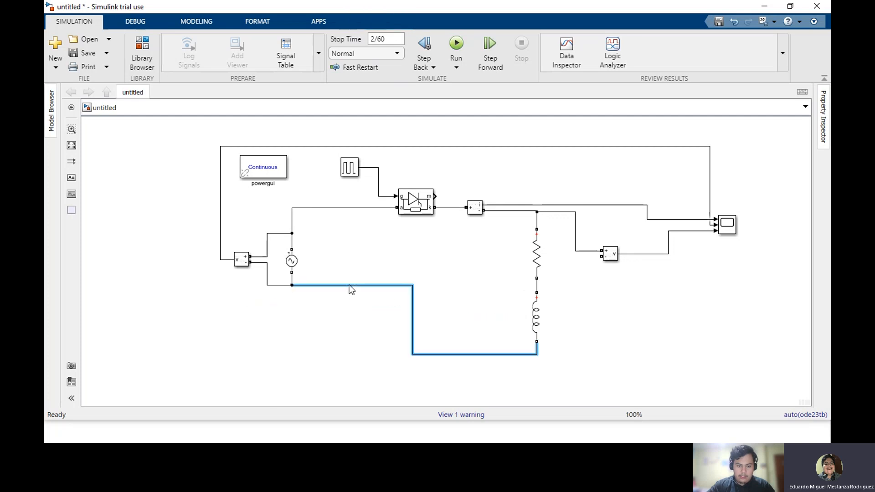
drag(349, 285, 352, 353)
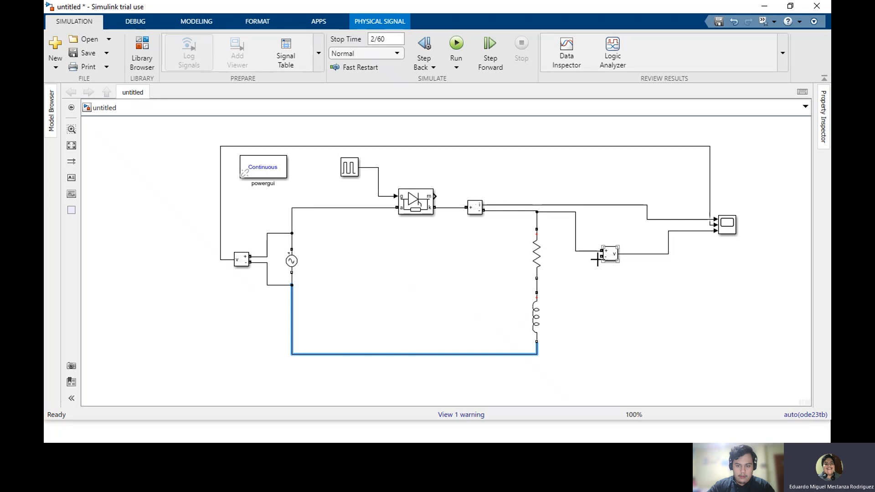
mouse_move(600, 257)
mouse_down()
mouse_move(573, 347)
mouse_move(536, 355)
mouse_up()
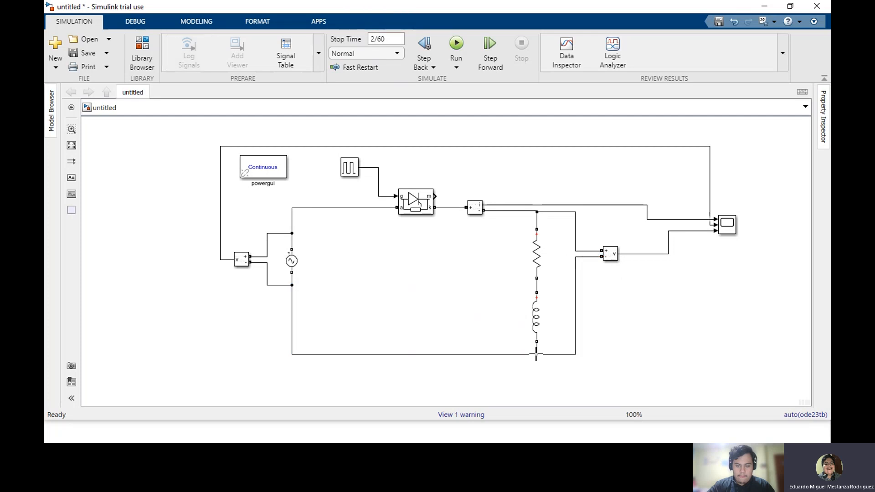
Run the model and enable the inductor's initial current setting with a value of 0 A.
click(461, 41)
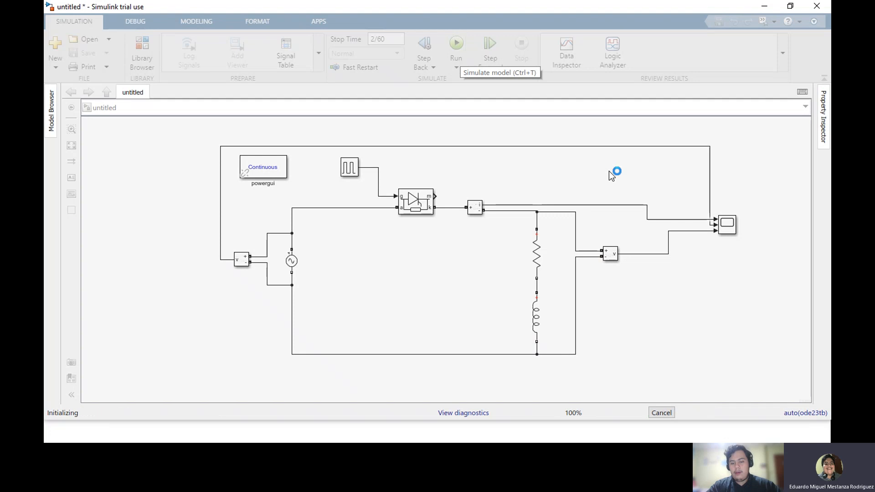
click(526, 323)
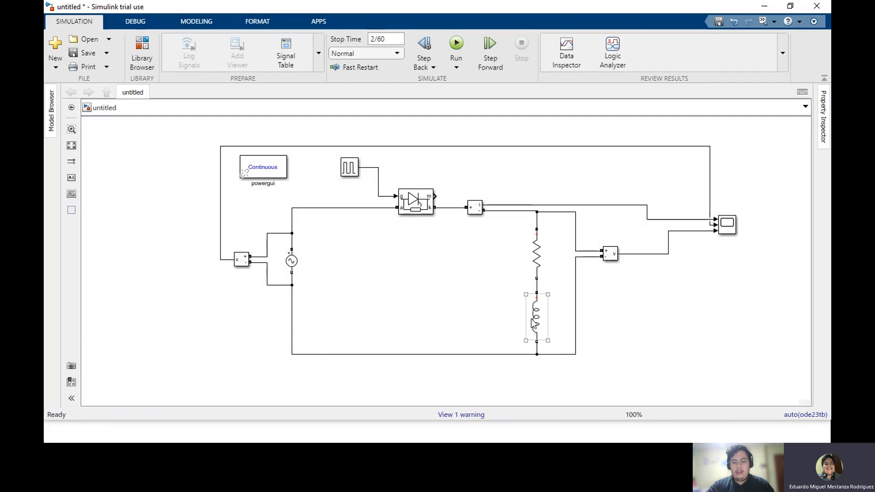
double_click(533, 321)
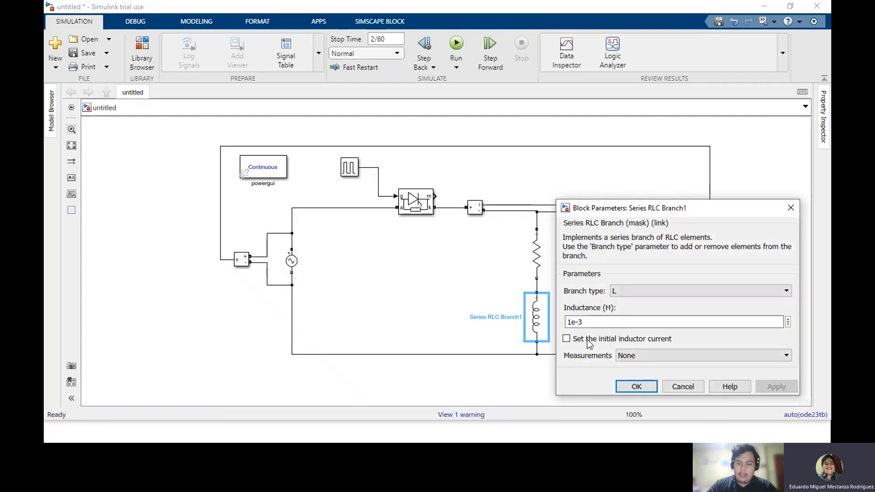
click(588, 339)
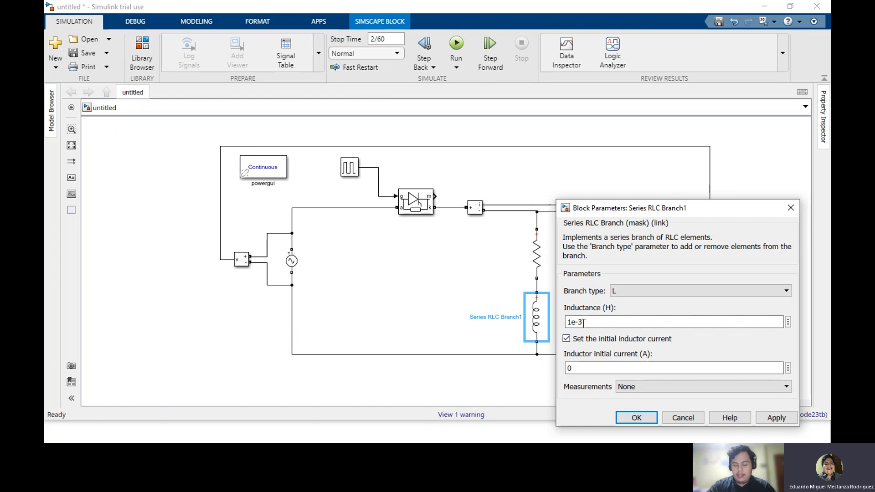
click(587, 368)
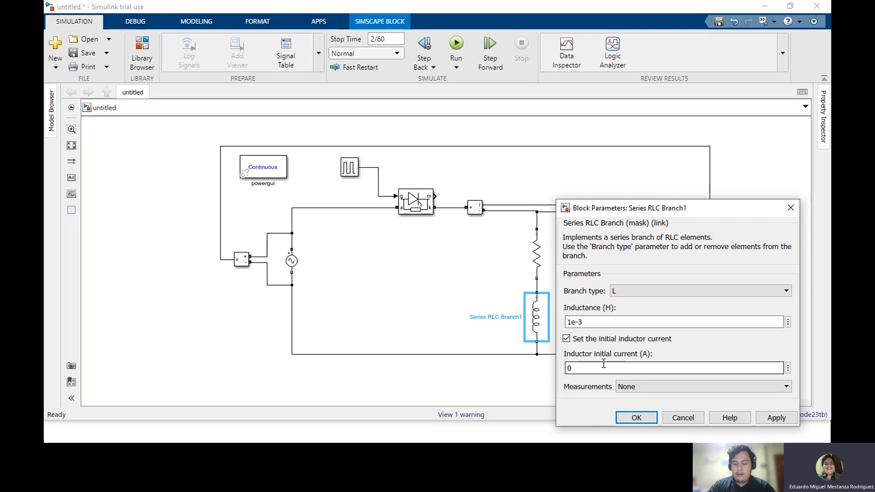
click(636, 417)
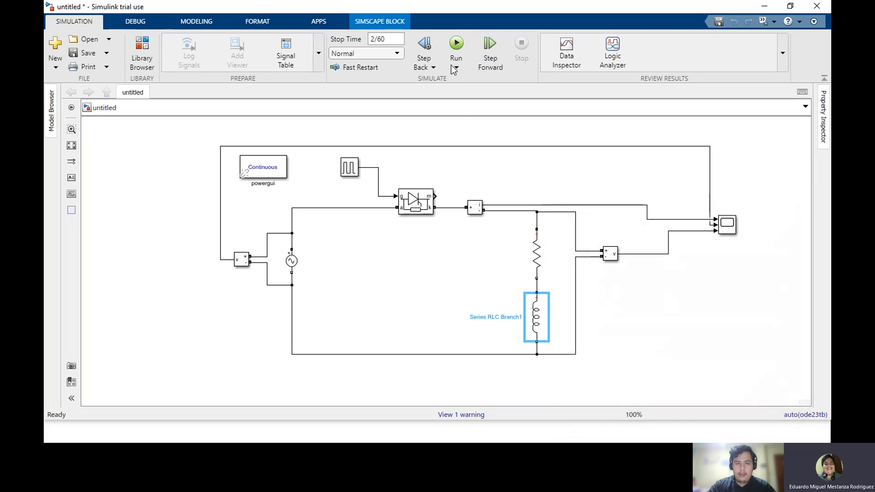
Run the simulation, open the Scope and turn on its cursor measurements.
click(456, 44)
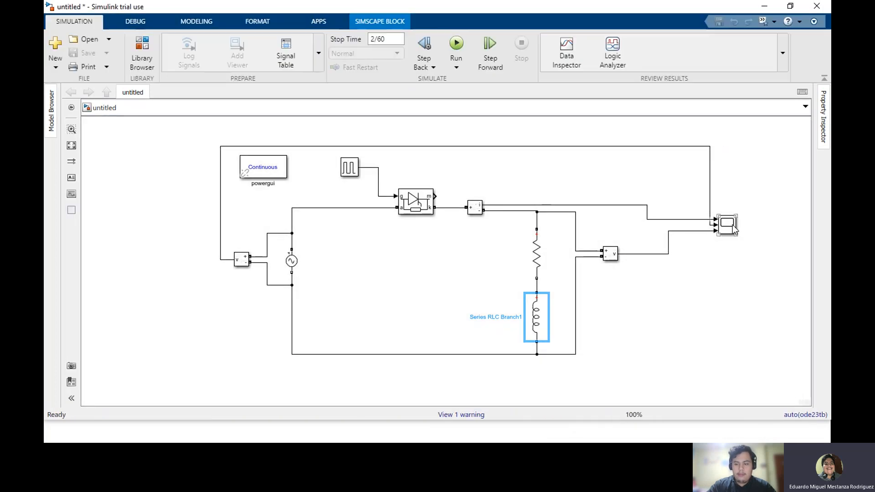
double_click(729, 225)
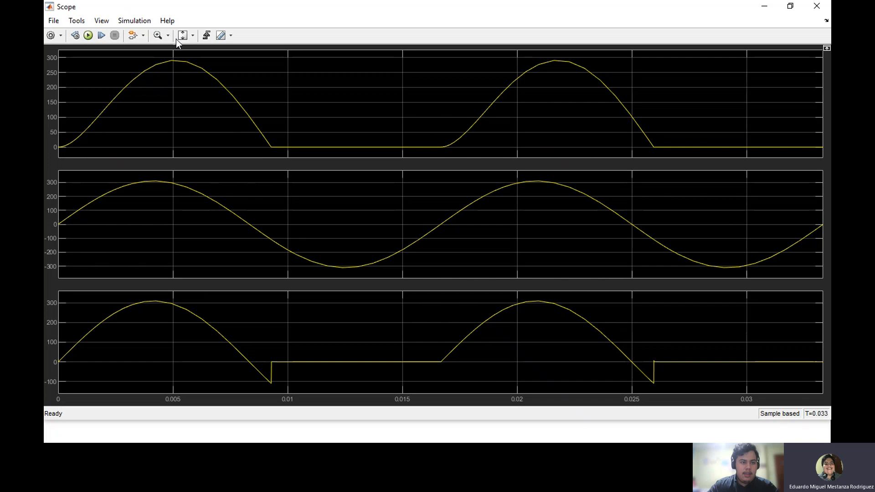
click(230, 37)
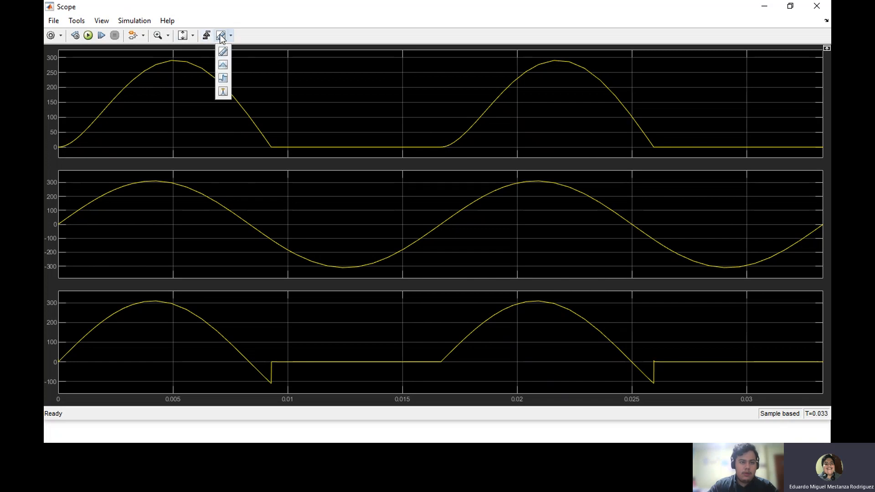
click(220, 36)
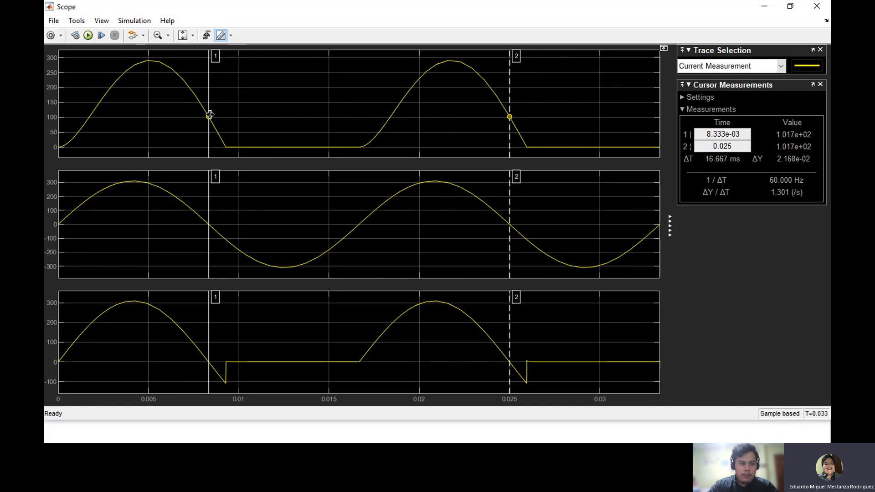
Measure with cursor 1 where the current reaches zero and where the source voltage crosses zero, and close the Scope.
drag(210, 115, 227, 145)
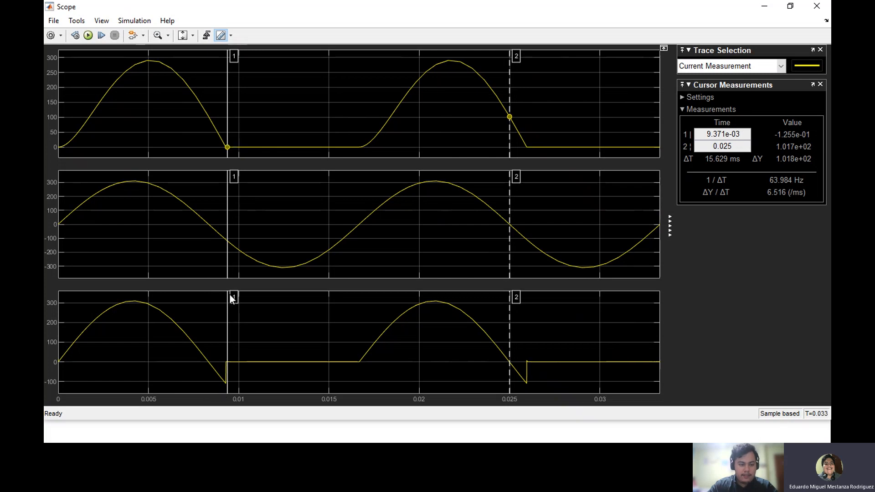
drag(231, 296, 209, 306)
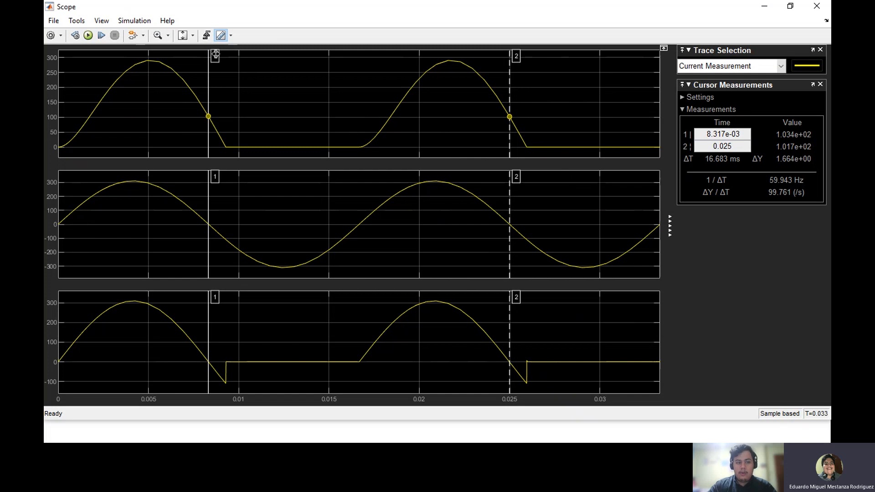
mouse_move(215, 54)
mouse_down()
mouse_move(228, 51)
mouse_move(209, 47)
mouse_move(217, 52)
mouse_move(209, 66)
mouse_up()
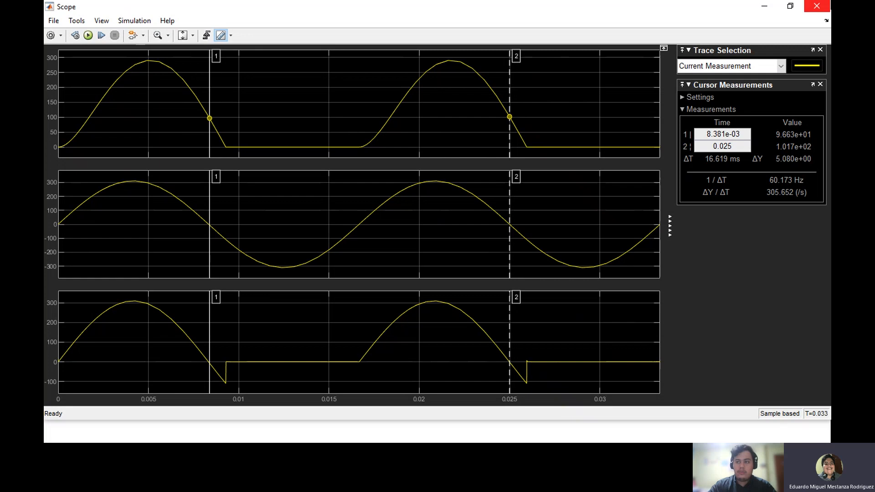
click(816, 6)
click(430, 275)
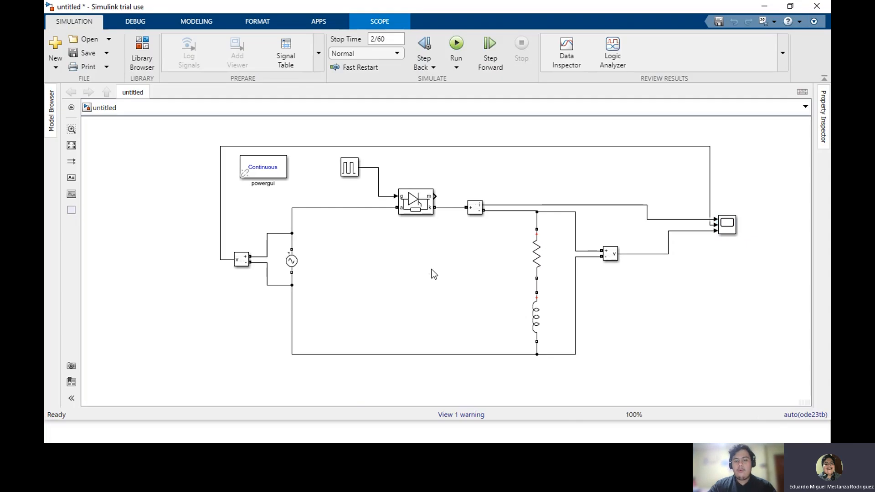
Add a Diode block from Specialized Power Systems/Power Electronics and place it to the left of the RL load.
double_click(471, 179)
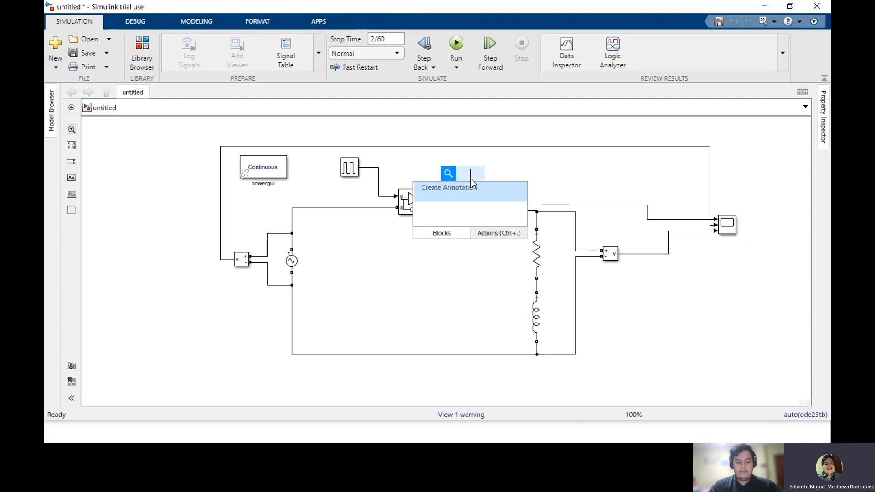
text(di)
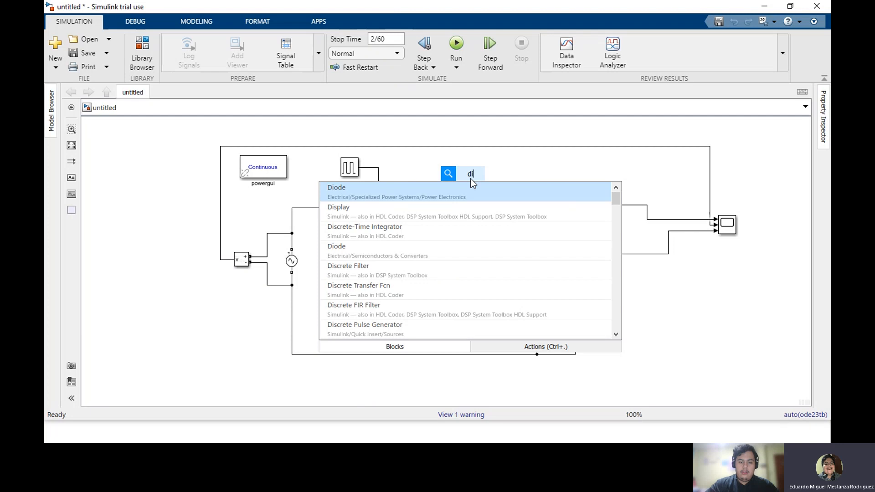
click(480, 192)
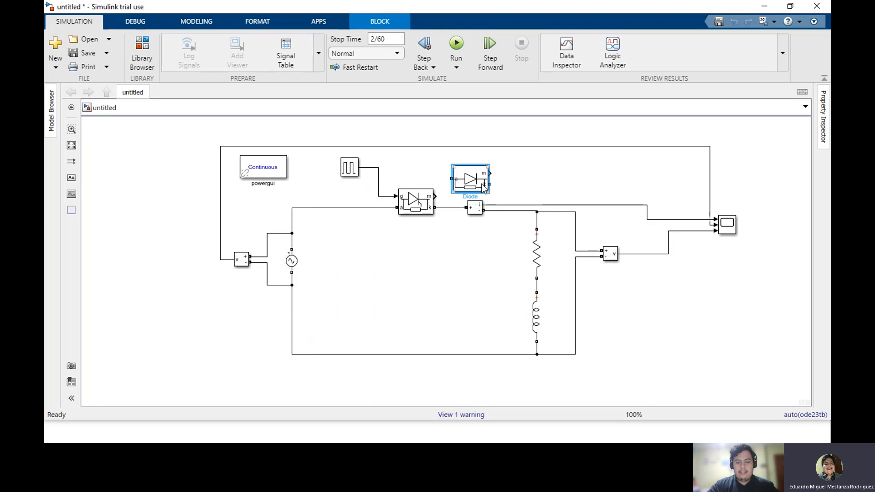
drag(474, 186, 490, 294)
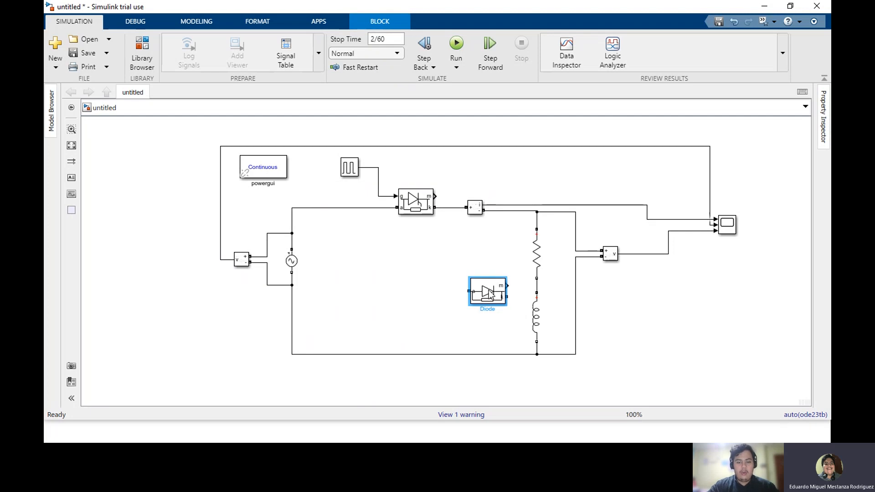
right_click(487, 294)
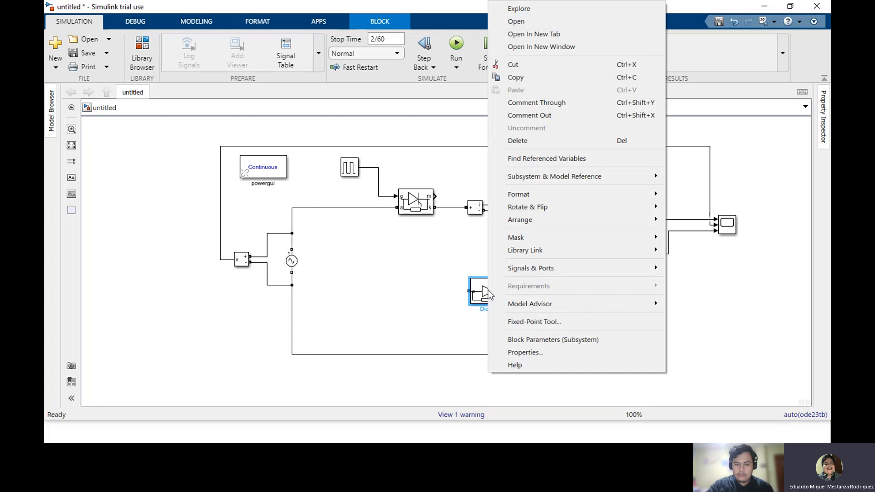
key(Escape)
right_click(487, 294)
key(Escape)
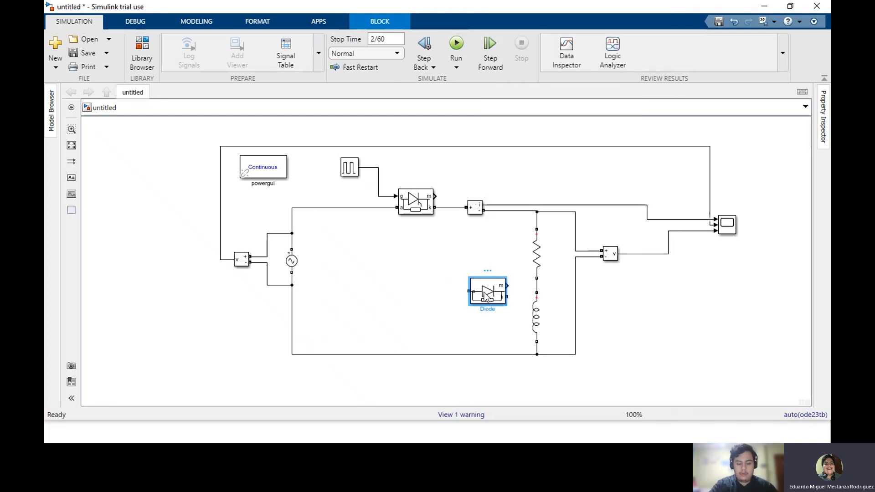
Rotate the diode to point upward and wire it in parallel with the RL load, between the upper and lower lines.
key(ctrl+r)
key(ctrl+r)
key(ctrl+r)
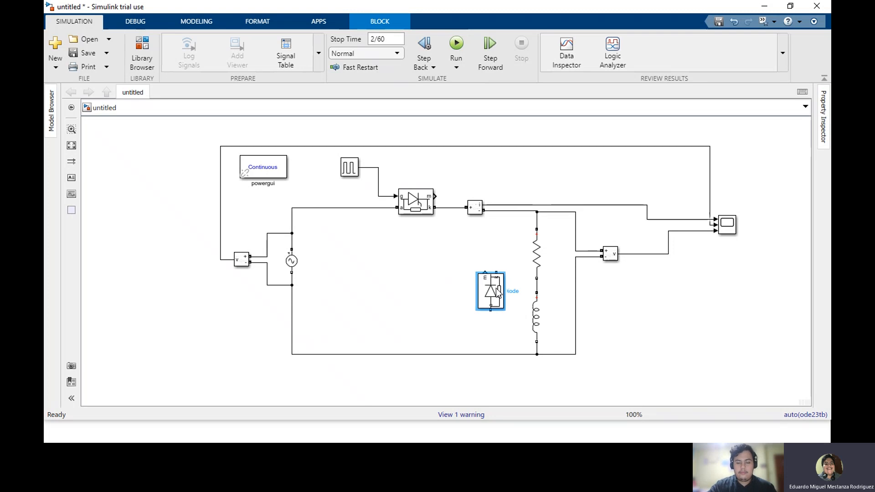
drag(496, 289, 504, 291)
drag(502, 273, 502, 211)
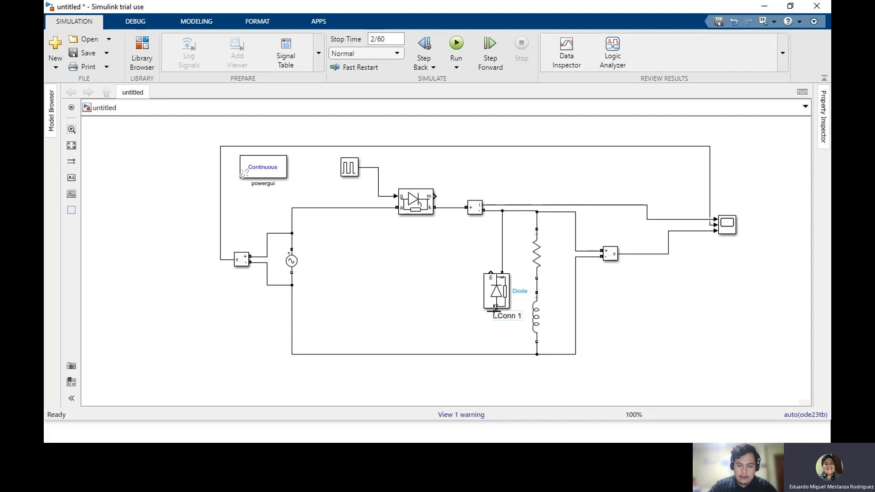
drag(494, 311, 496, 355)
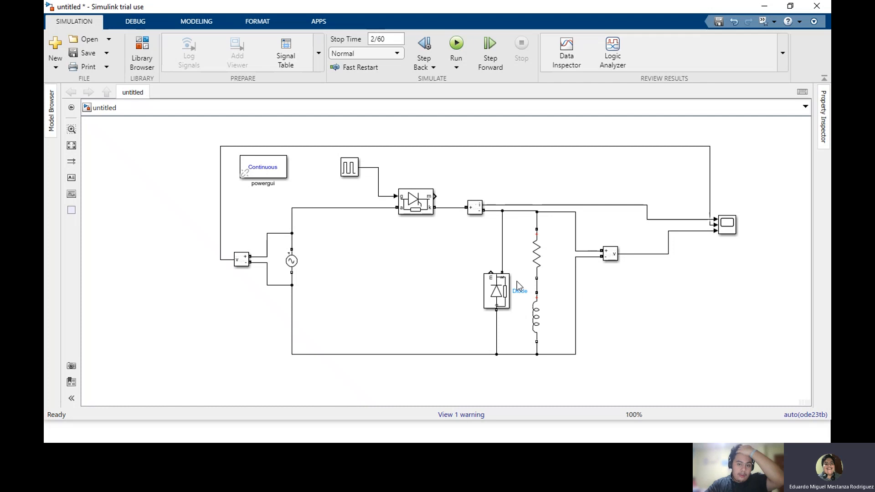
Place a copy of the Current Measurement block beside the wire above the diode and rotate it so its positive terminal faces down.
click(475, 208)
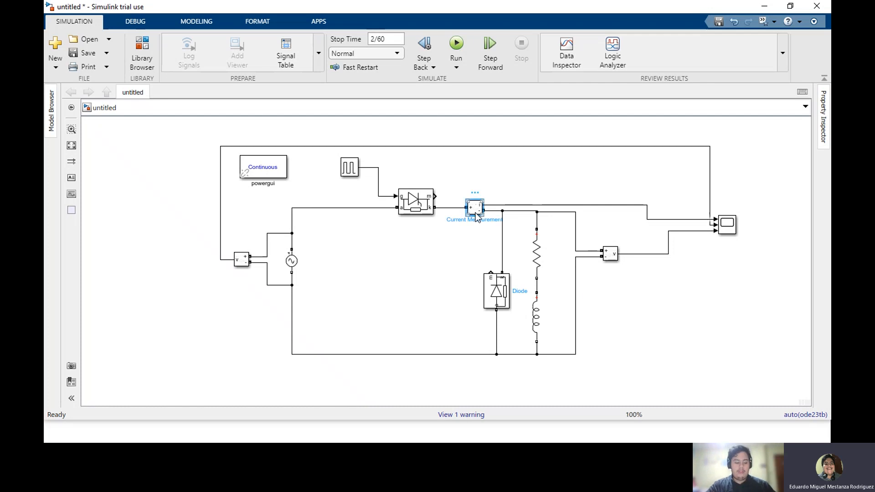
drag(475, 209, 475, 246)
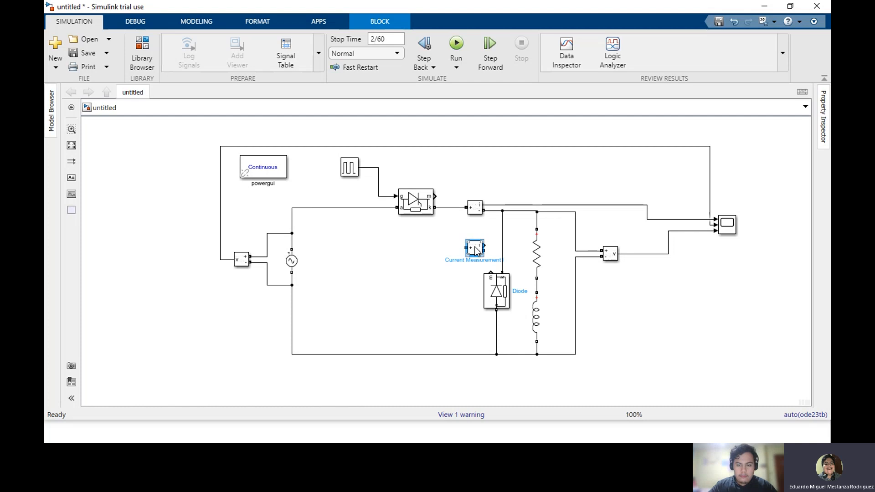
key(ctrl+r)
key(ctrl+r)
key(ctrl+r)
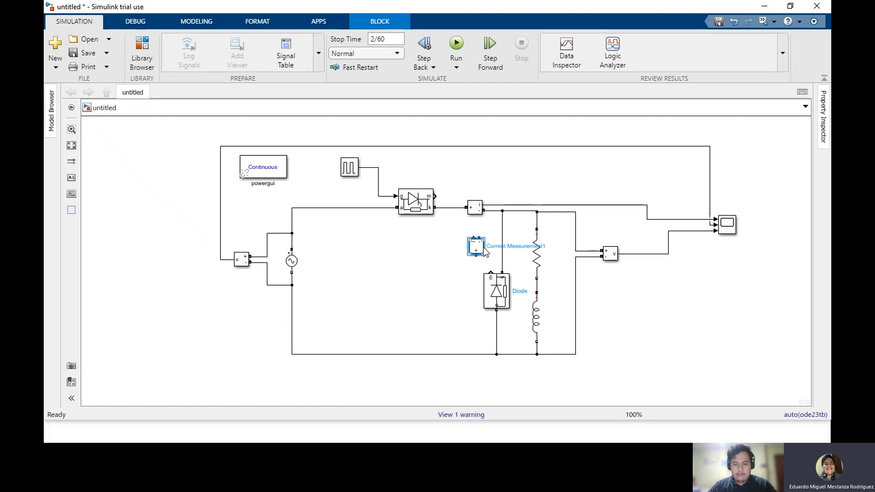
Insert the rotated Current Measurement block into the wire above the diode, in series between the diode and the upper line.
click(502, 244)
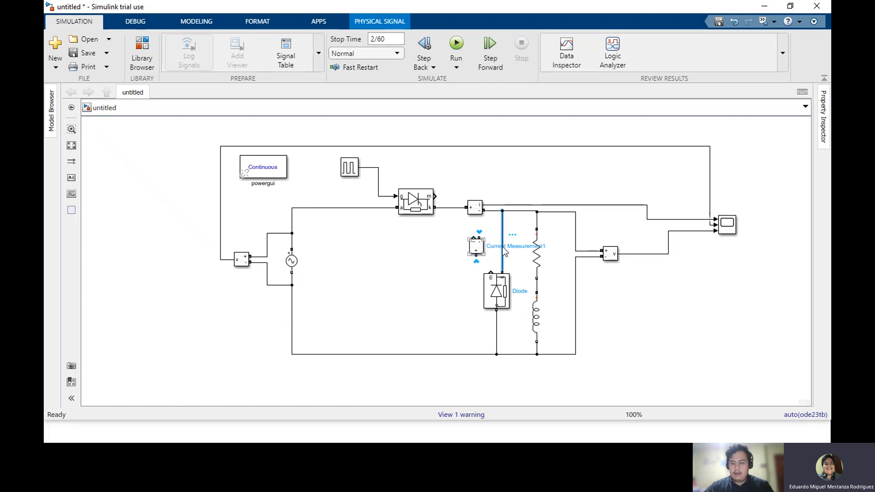
mouse_move(474, 248)
mouse_down()
mouse_move(500, 253)
mouse_move(506, 210)
mouse_up()
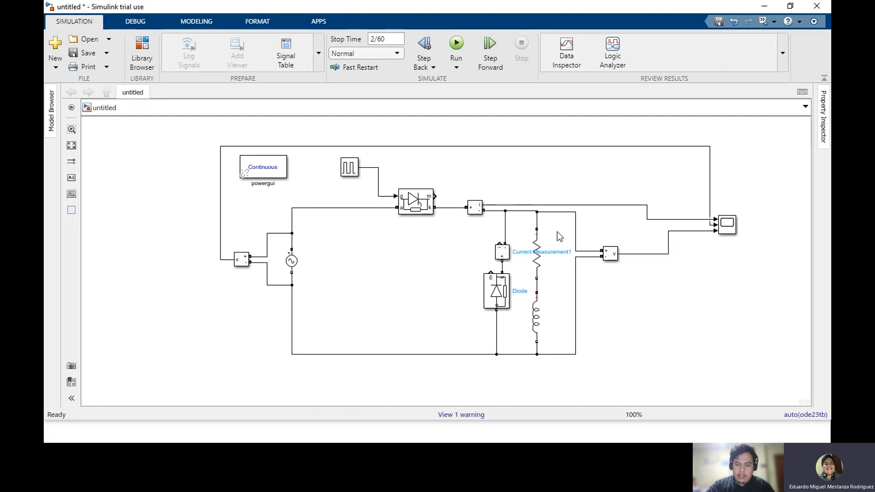
Set the Scope to 4 input ports with a layout of four stacked displays, and return to the model.
double_click(728, 224)
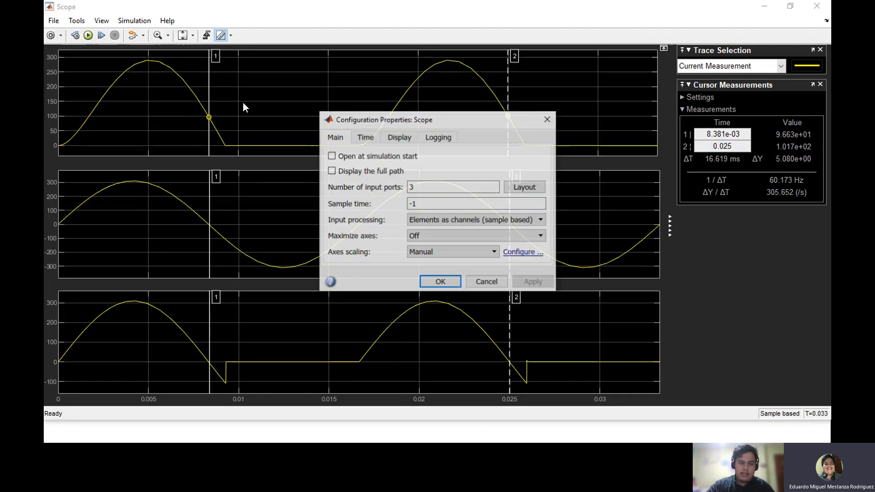
click(268, 125)
double_click(479, 188)
text(4)
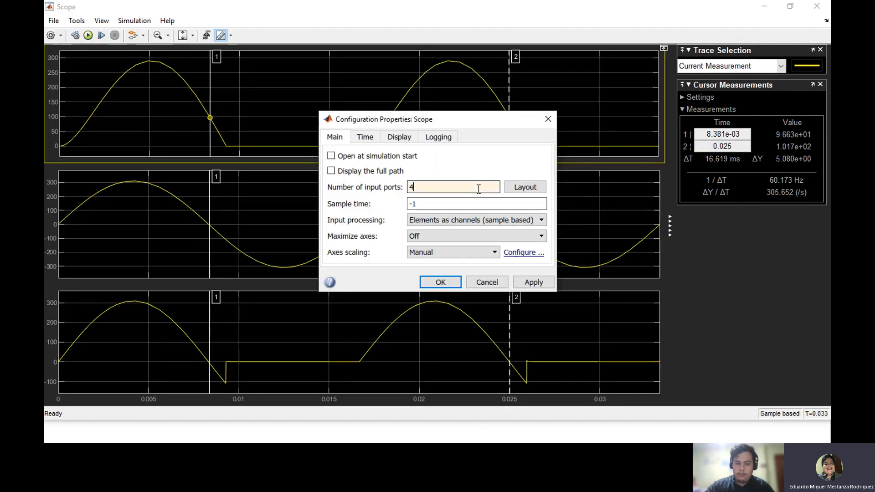
click(533, 187)
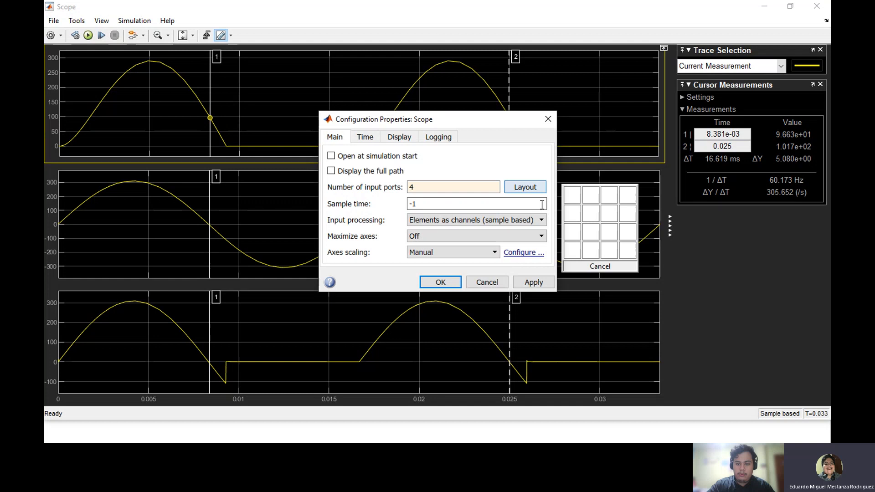
click(578, 252)
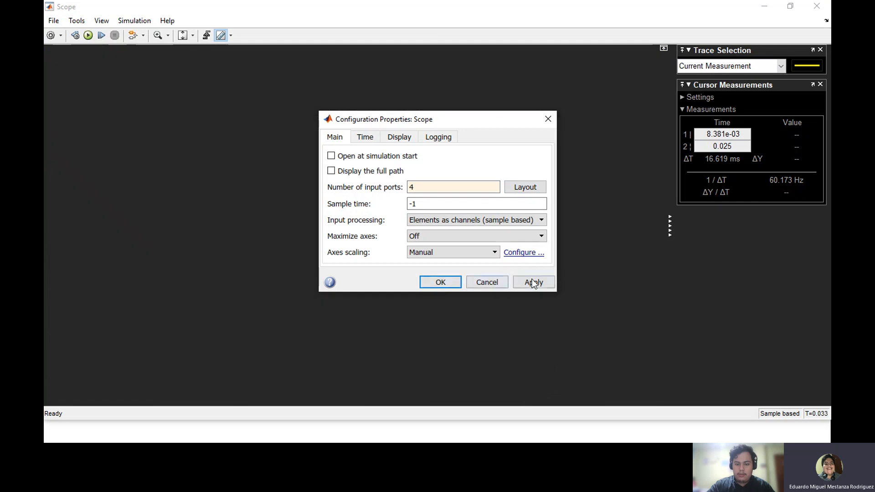
click(532, 282)
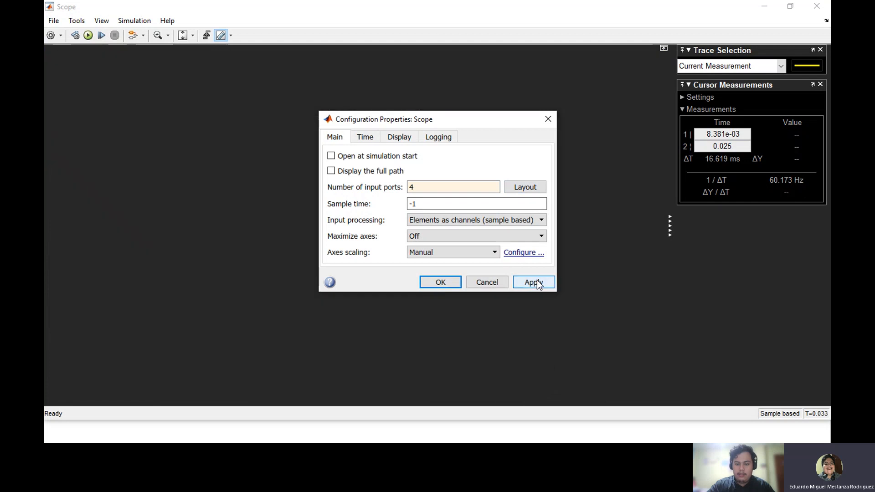
click(543, 283)
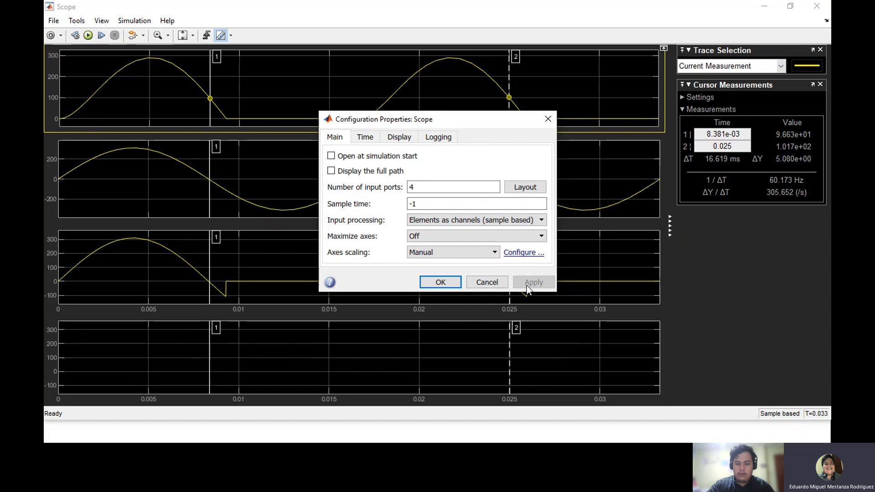
click(548, 118)
click(763, 5)
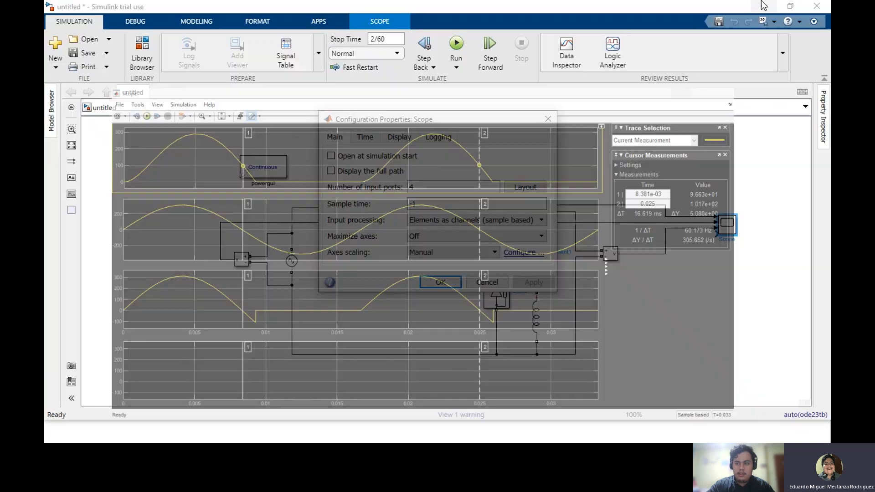
click(554, 112)
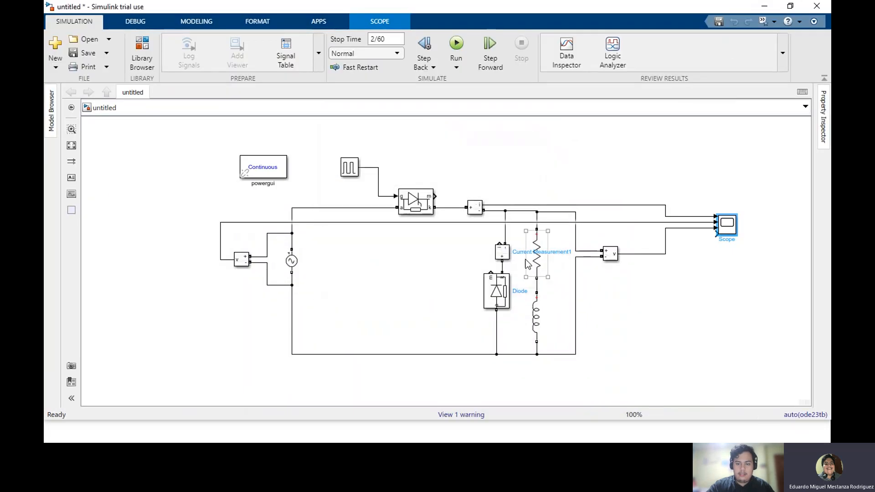
Connect the signal output of the diode's Current Measurement to the Scope's fourth input, routing the line below the circuit.
drag(499, 245, 715, 233)
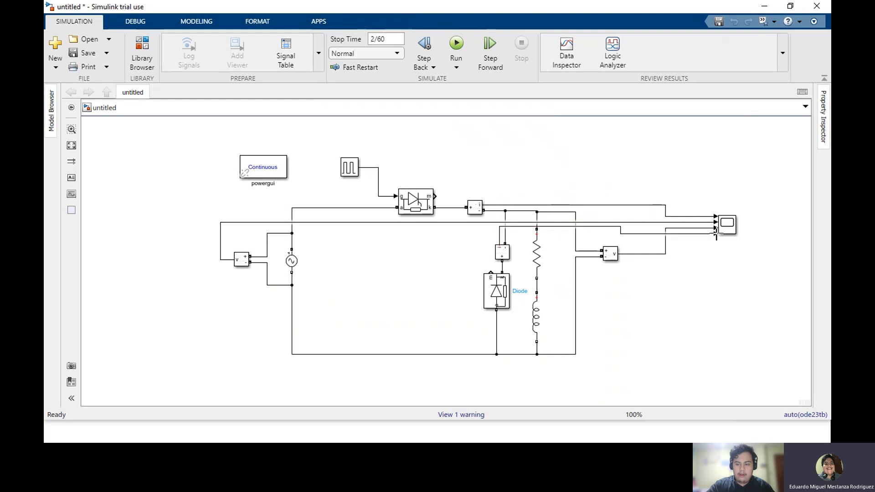
drag(609, 227, 625, 370)
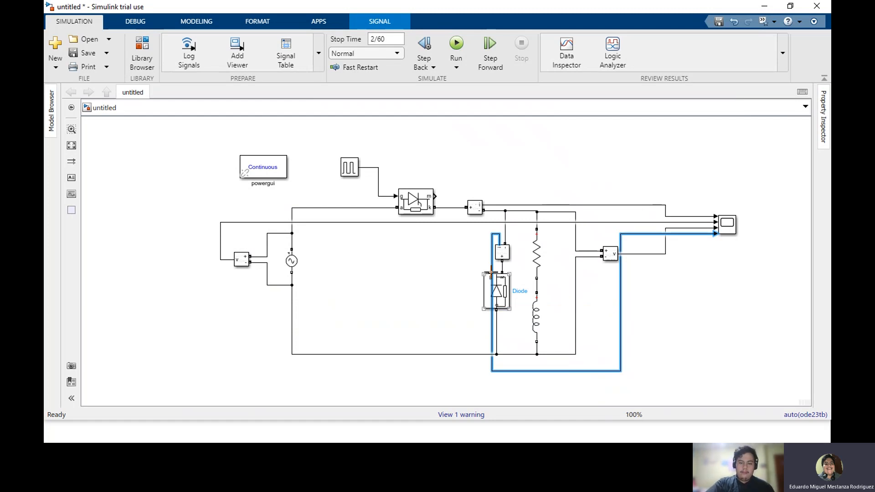
mouse_move(490, 270)
mouse_down()
mouse_move(474, 269)
mouse_move(482, 257)
mouse_up()
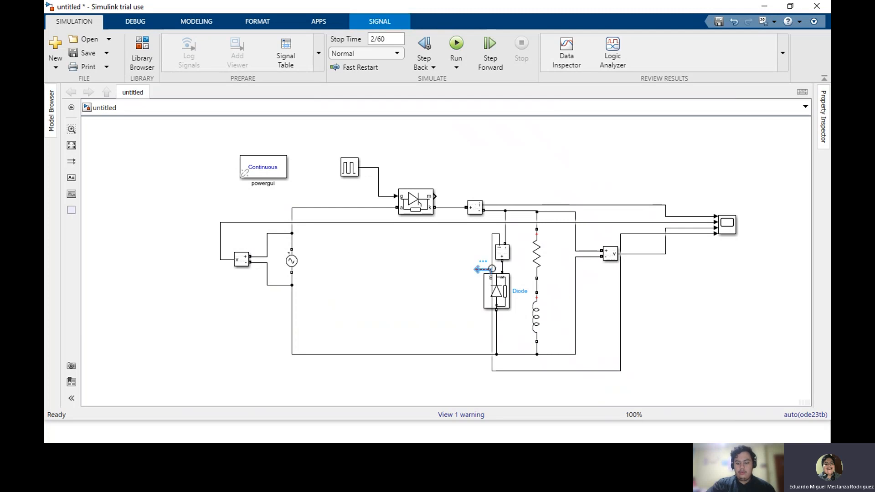
click(492, 273)
click(455, 182)
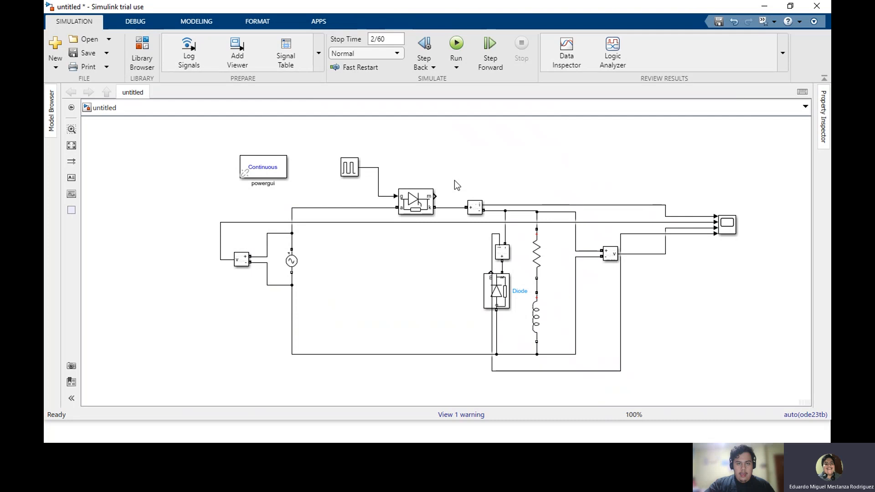
Run the simulation and open the Scope.
click(457, 43)
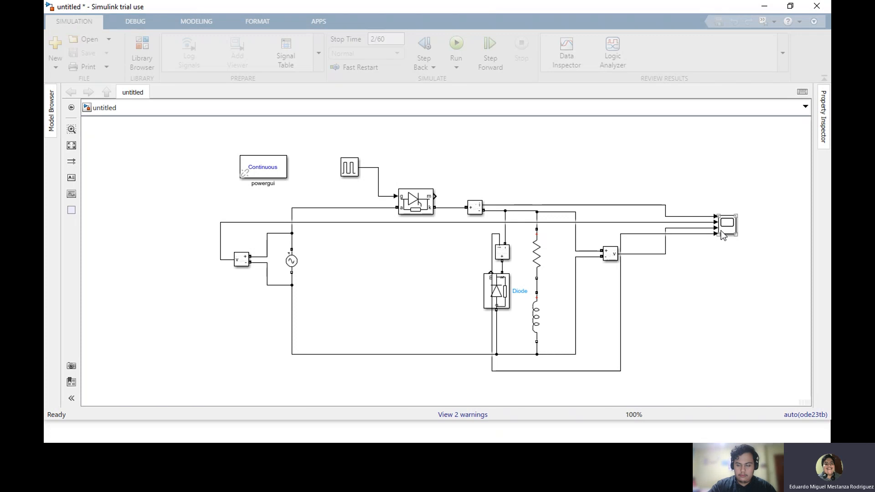
double_click(727, 223)
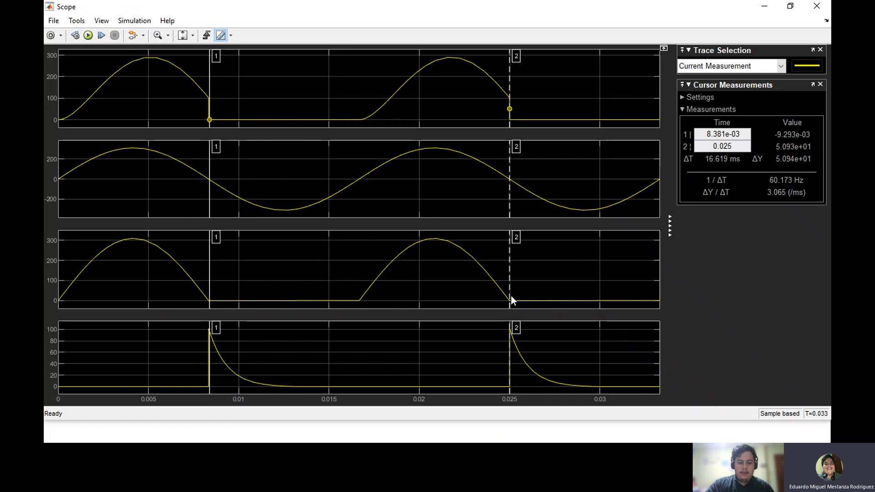
Copy the maximum Y-limit of Scope display 3 and set it as display 4's maximum, 348.84472.
right_click(314, 260)
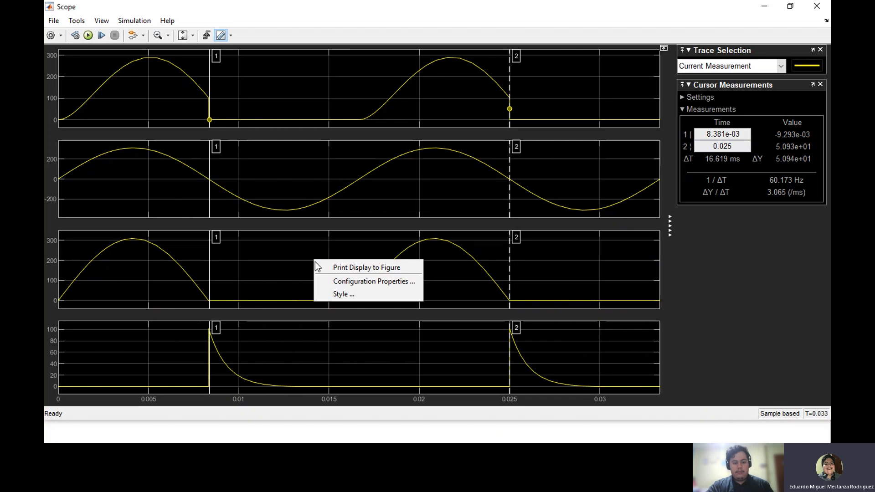
click(340, 282)
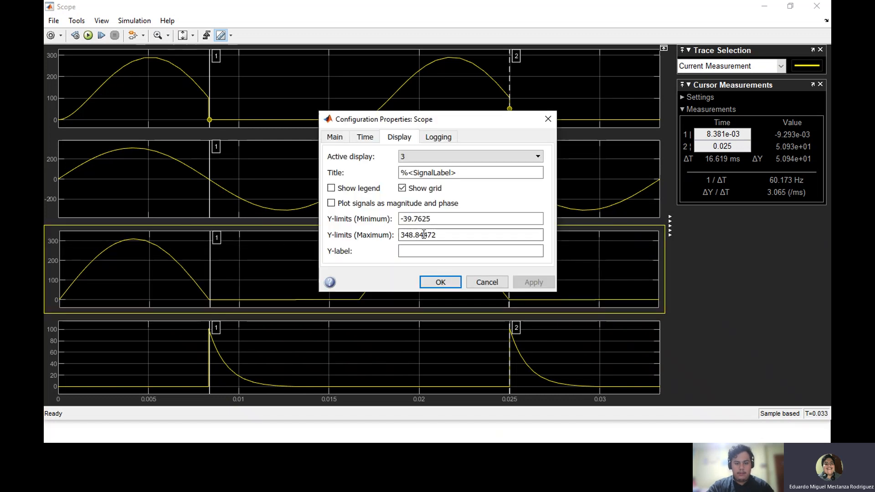
double_click(444, 238)
key(ctrl+c)
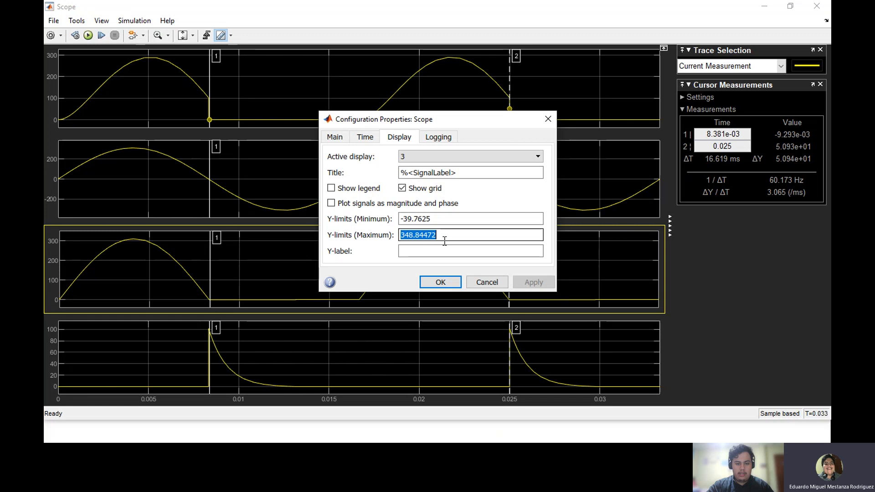
click(446, 284)
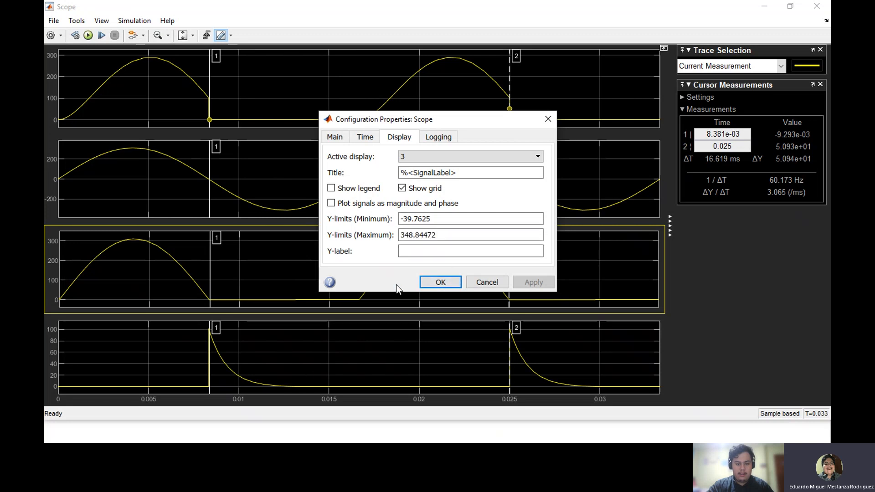
click(439, 282)
right_click(350, 367)
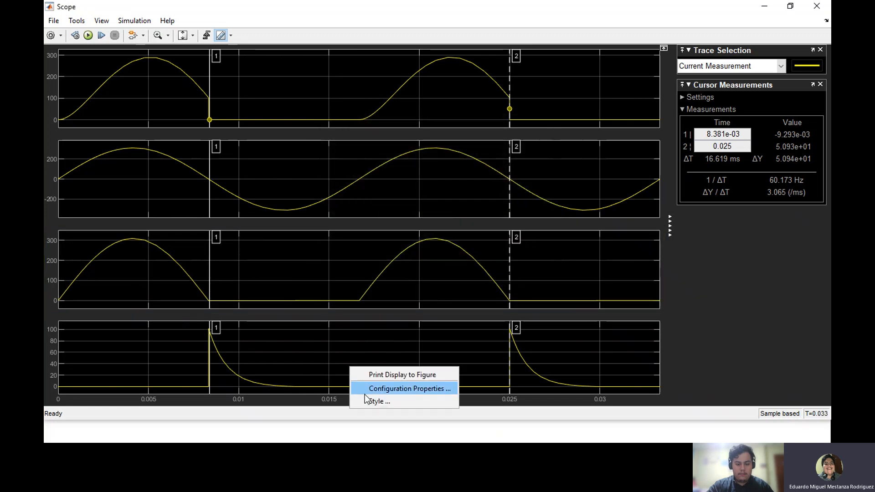
click(382, 388)
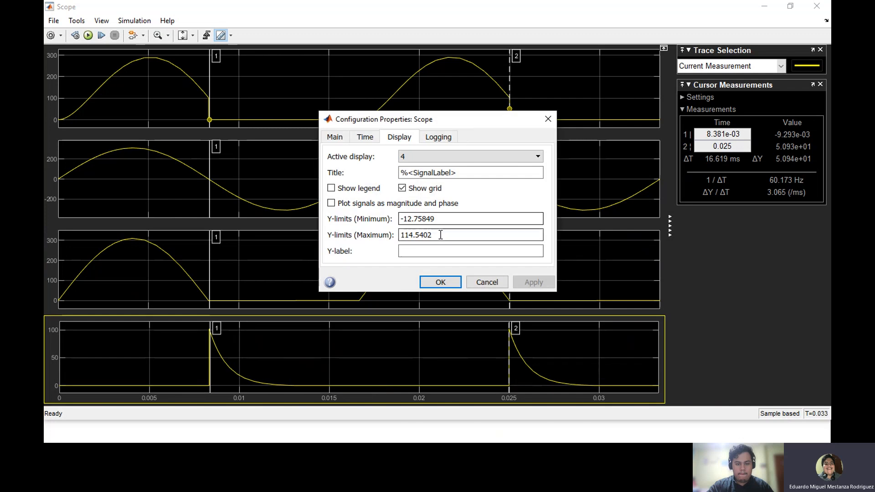
double_click(441, 235)
key(ctrl+v)
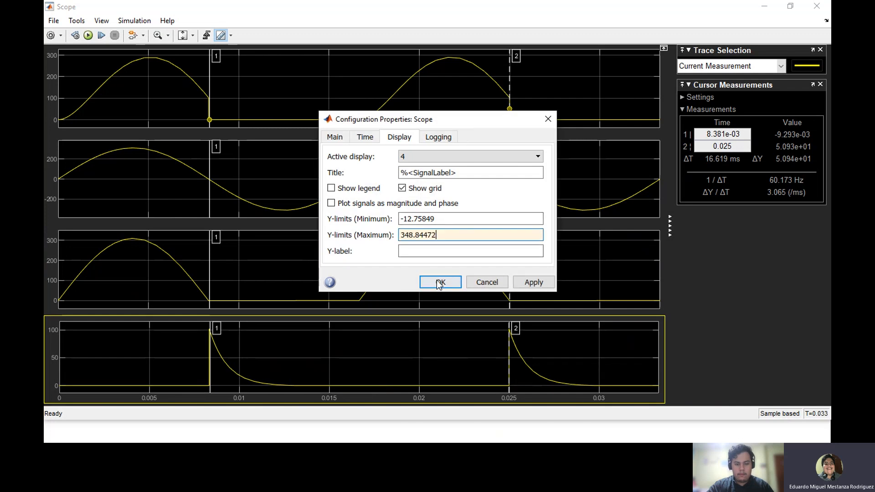
click(439, 282)
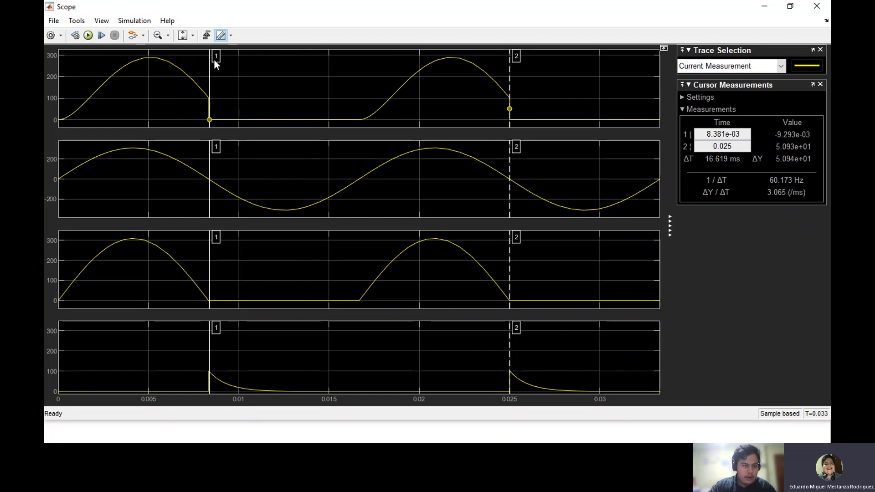
Measure with cursor 1 where the thyristor current drops to zero and the diode starts conducting, and return to the model.
mouse_move(210, 157)
mouse_down()
mouse_move(215, 150)
mouse_move(203, 148)
mouse_move(220, 154)
mouse_up()
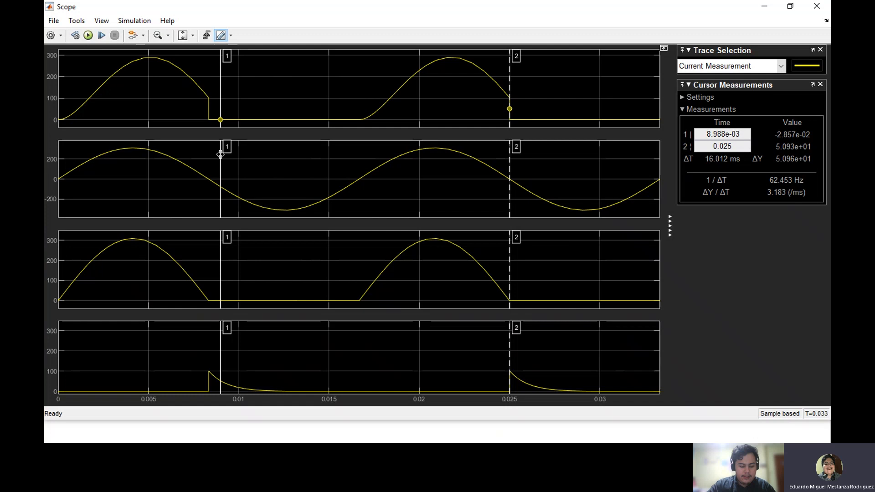
drag(220, 155, 208, 160)
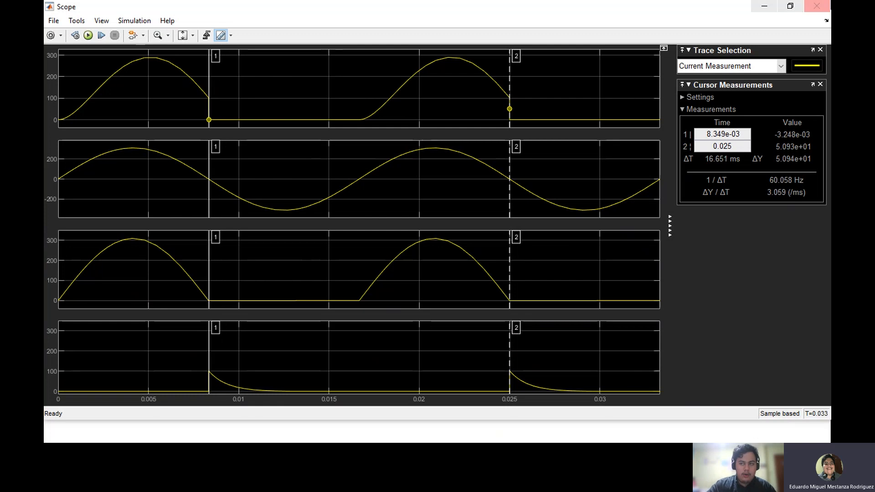
click(762, 6)
Compare the four Scope waveforms with the measurement blocks and signal lines in the circuit.
click(576, 205)
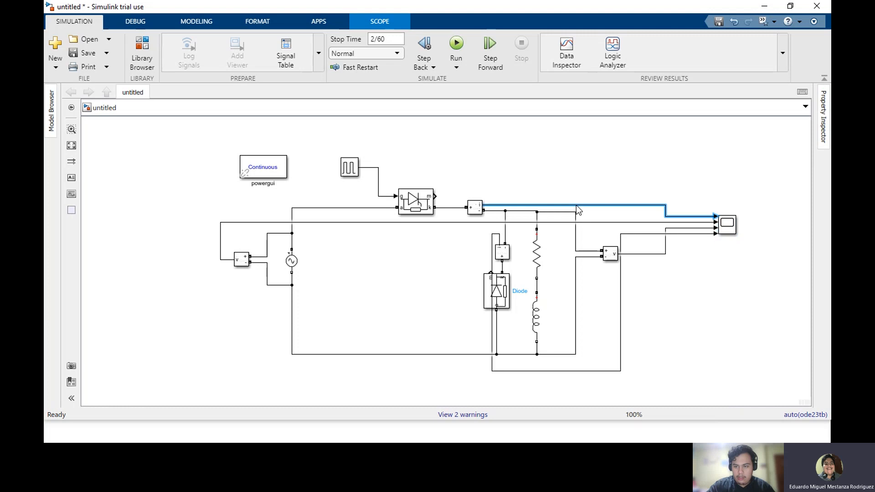
click(729, 228)
double_click(729, 229)
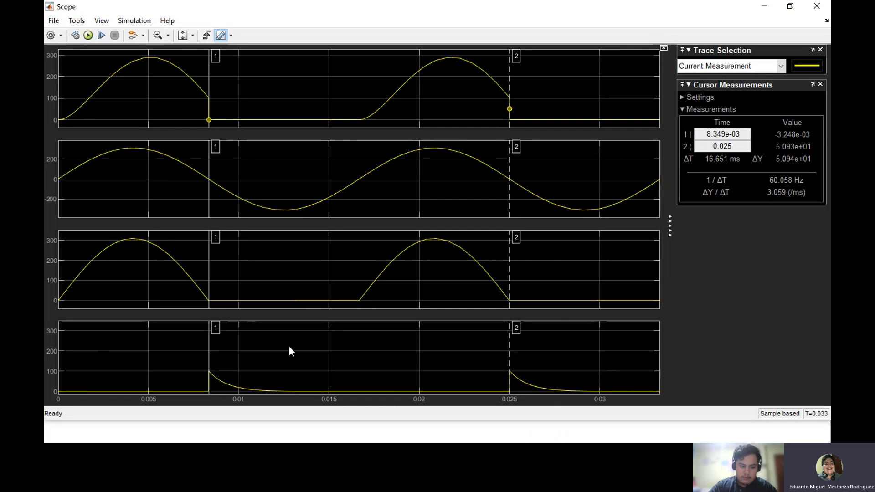
click(762, 5)
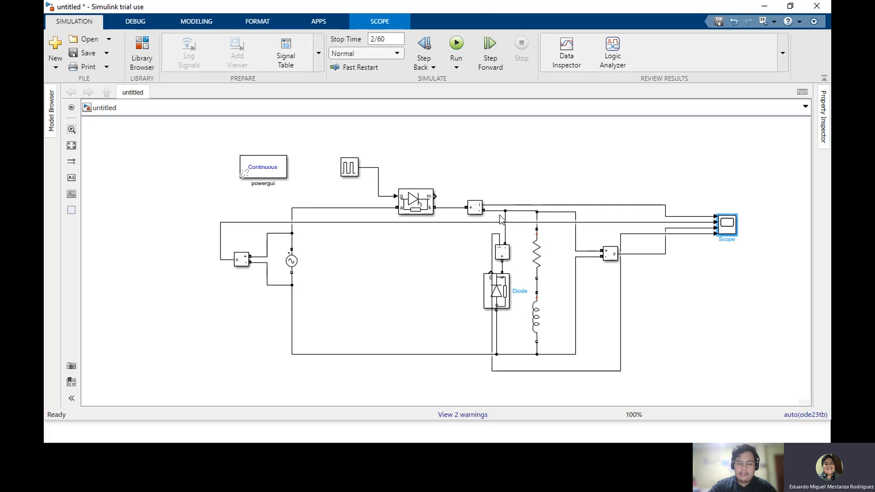
click(512, 242)
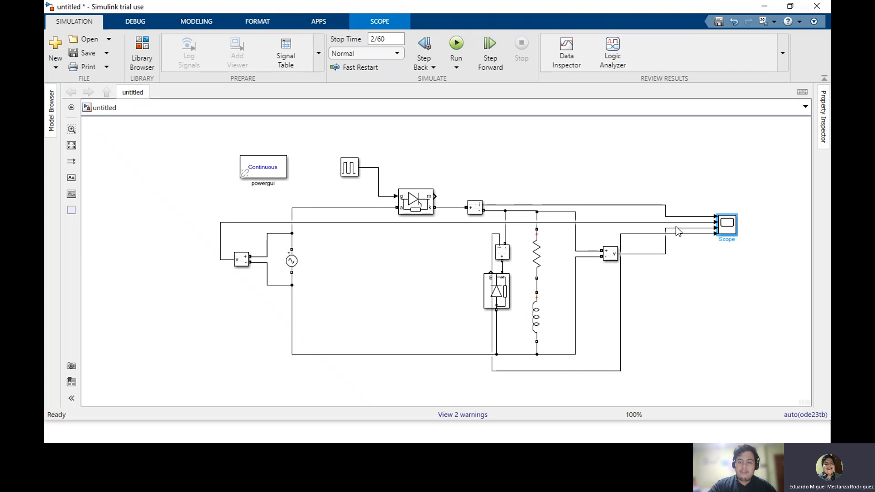
double_click(727, 230)
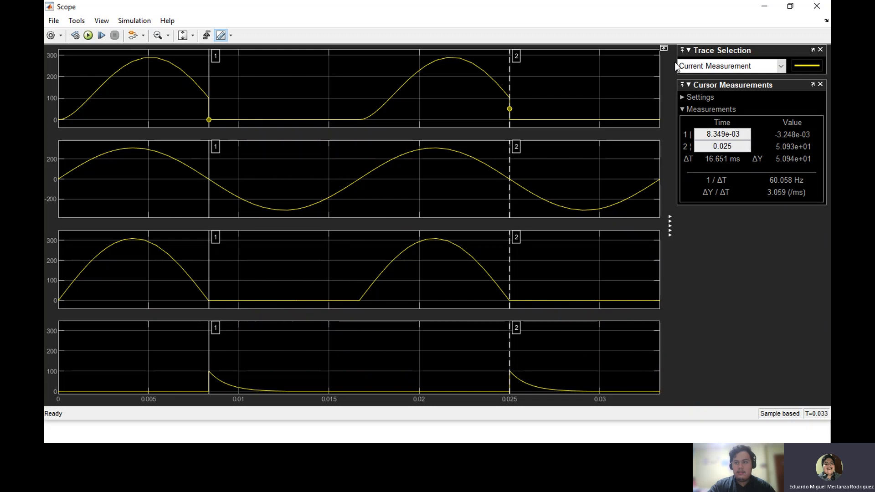
click(765, 6)
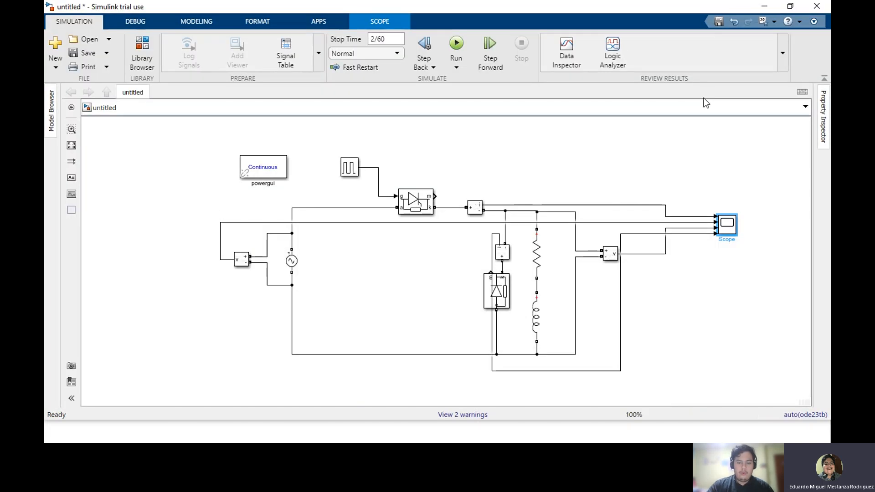
Delete the signal lines running to the Scope from the diode's Current Measurement and from the source's Voltage Measurement.
click(562, 370)
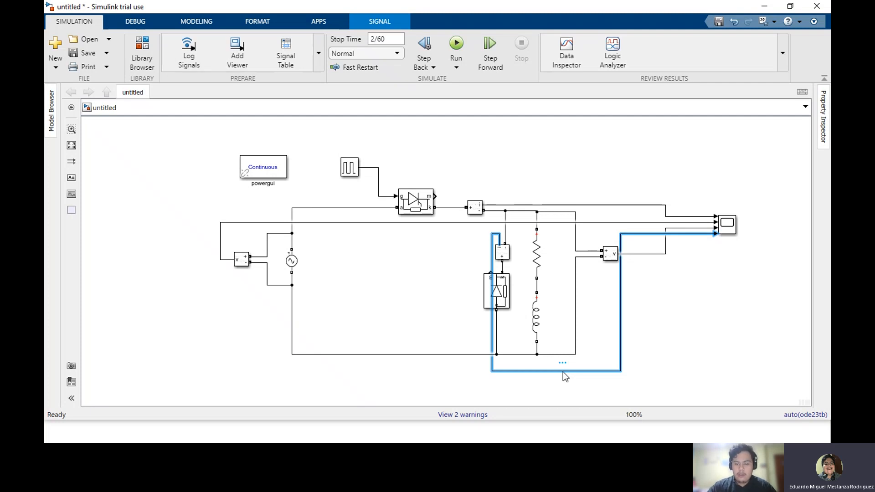
key(Delete)
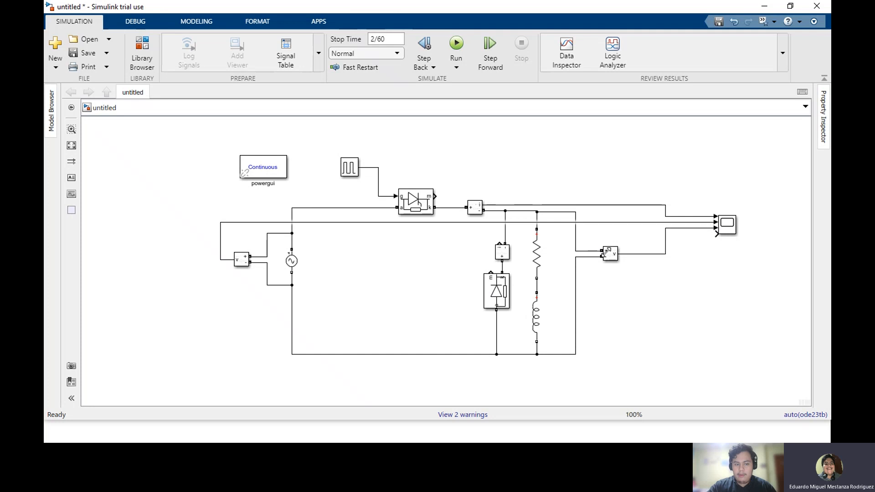
click(621, 223)
key(Delete)
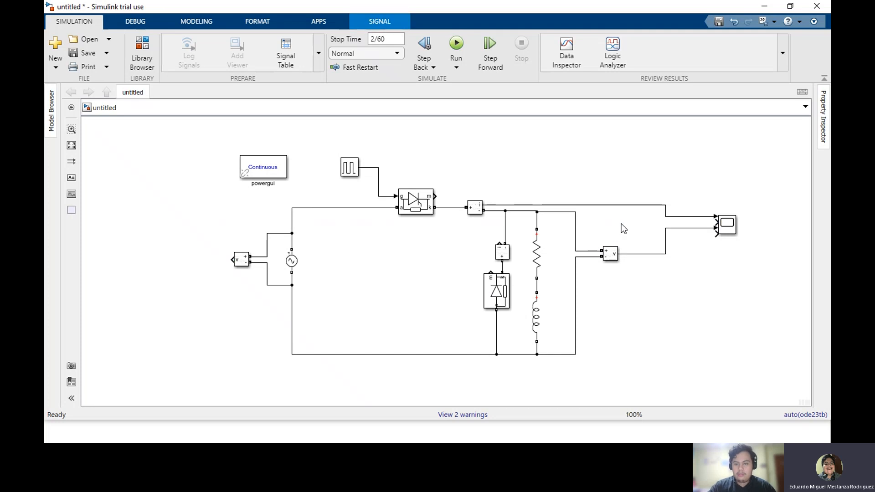
Delete the Scope signal lines from the thyristor's Current Measurement and from the load's Voltage Measurement.
click(622, 206)
key(Delete)
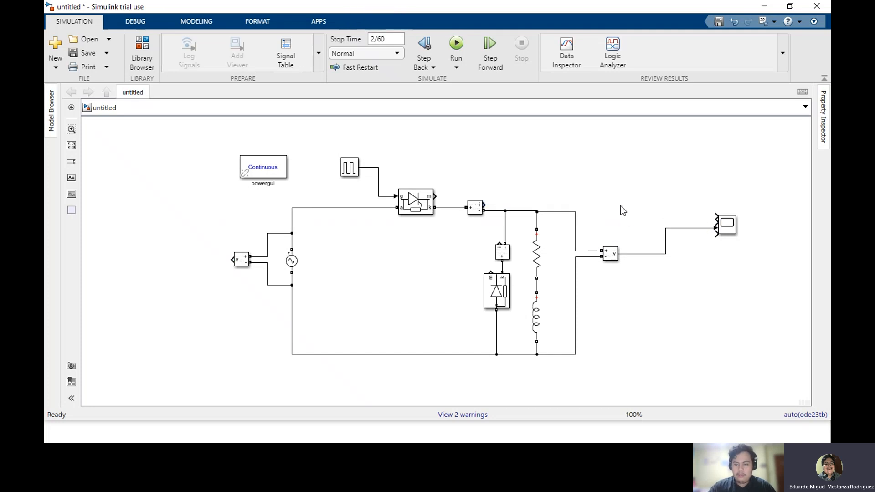
click(640, 254)
click(643, 254)
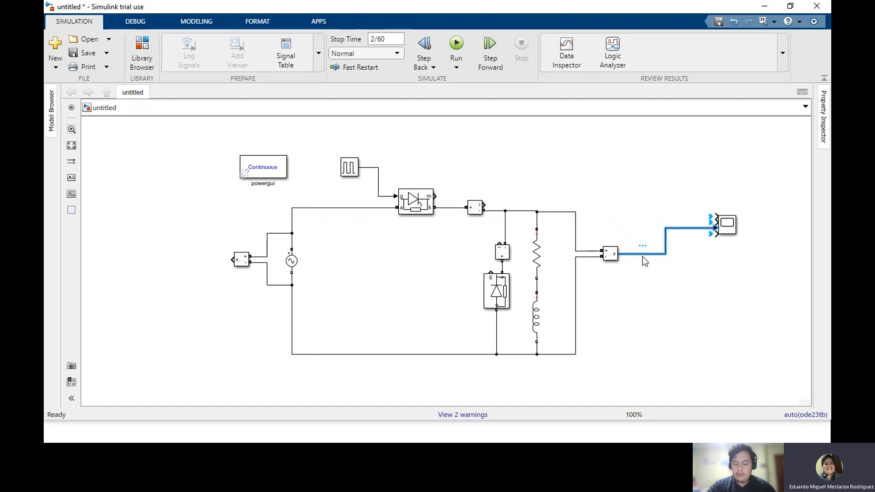
key(Delete)
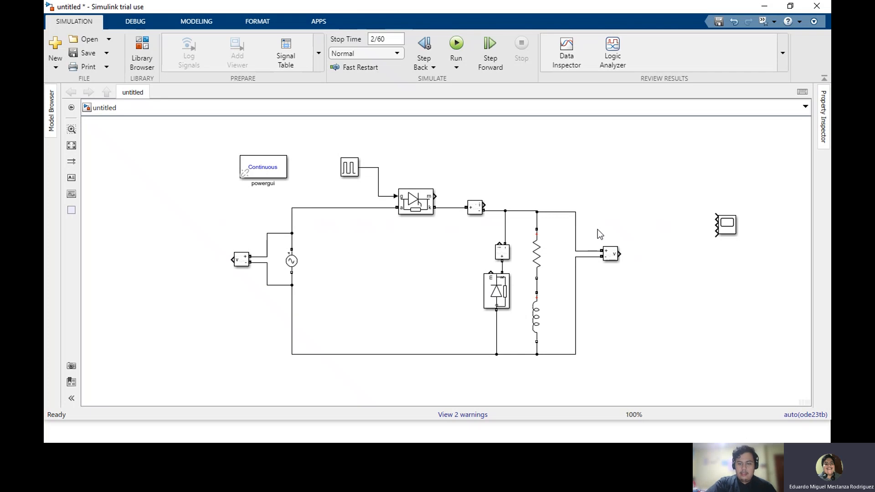
click(554, 212)
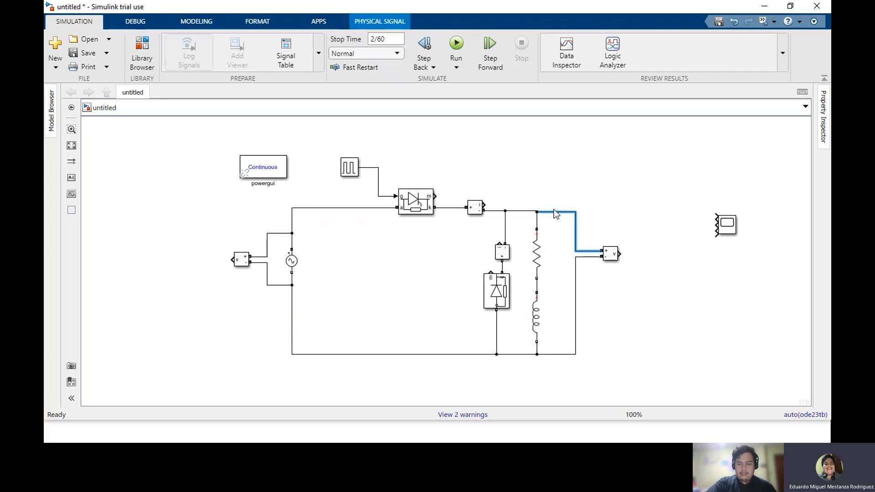
click(570, 169)
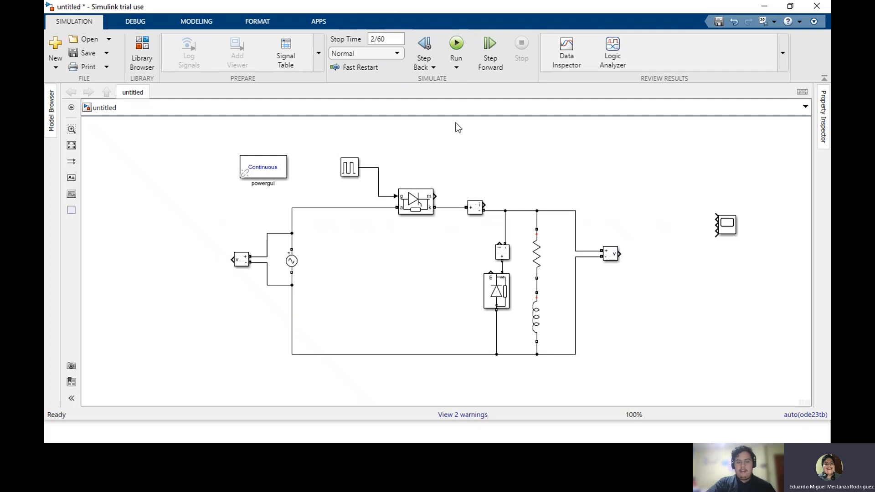
Add a DC Voltage Source block and place it beside the RL load, below the load's Voltage Measurement.
double_click(494, 137)
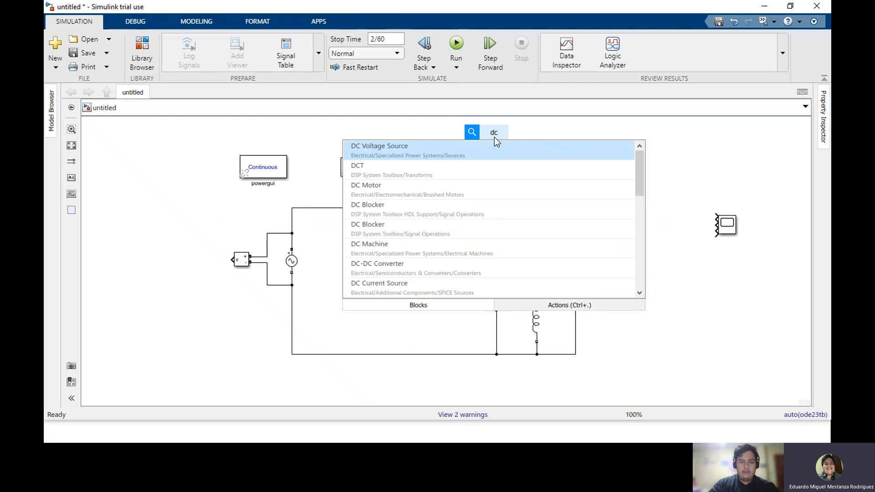
key(Return)
drag(496, 145, 626, 332)
Lower the circuit's bottom return wire to one straight level, leaving space beneath the inductor.
click(529, 355)
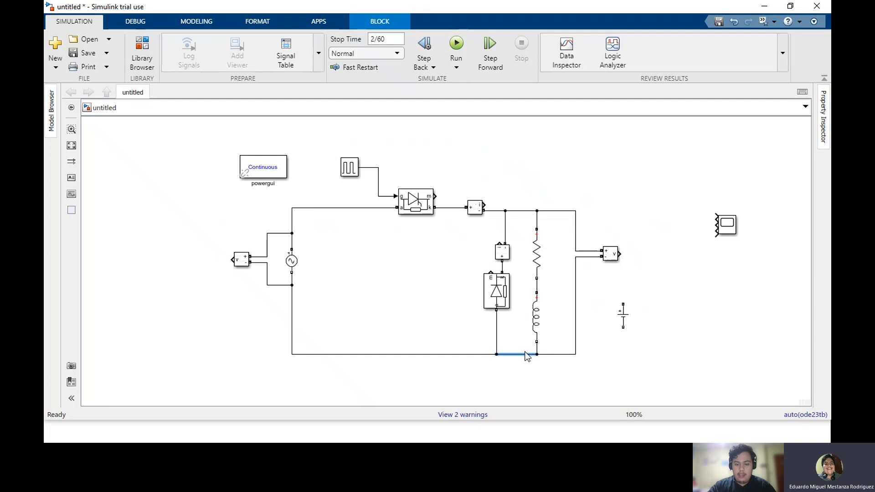
click(486, 355)
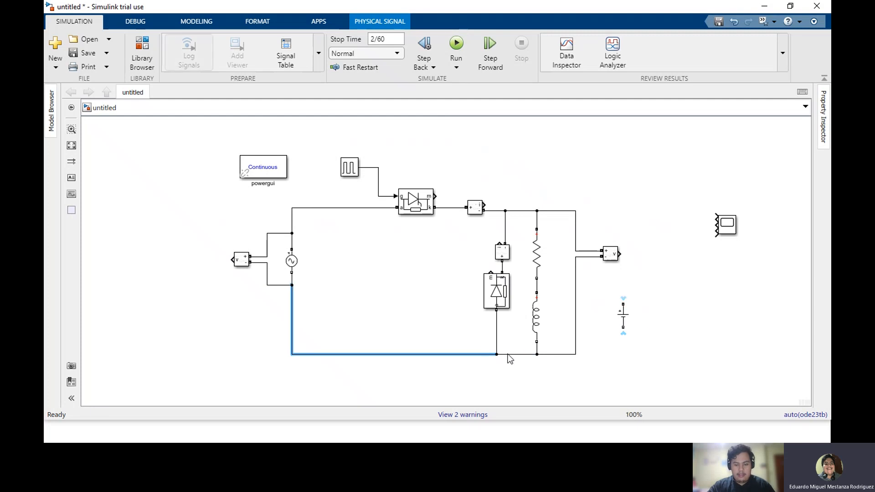
shift+click(540, 355)
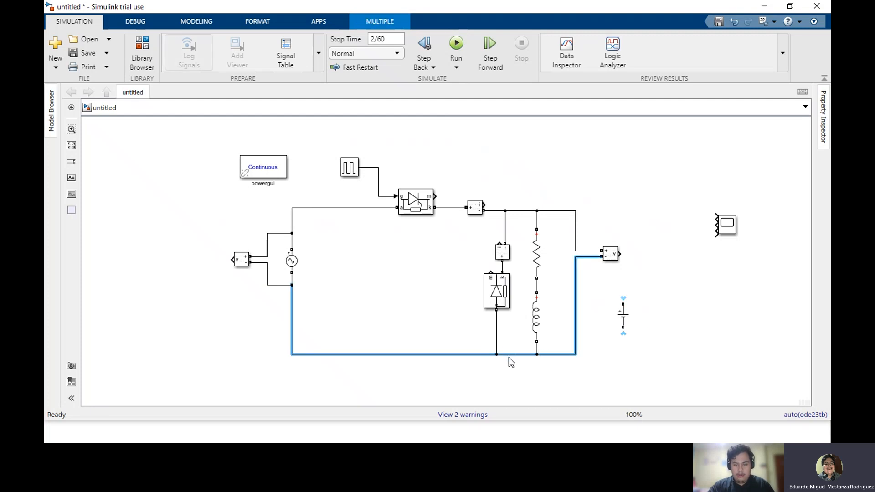
drag(509, 354, 510, 386)
drag(488, 355, 491, 391)
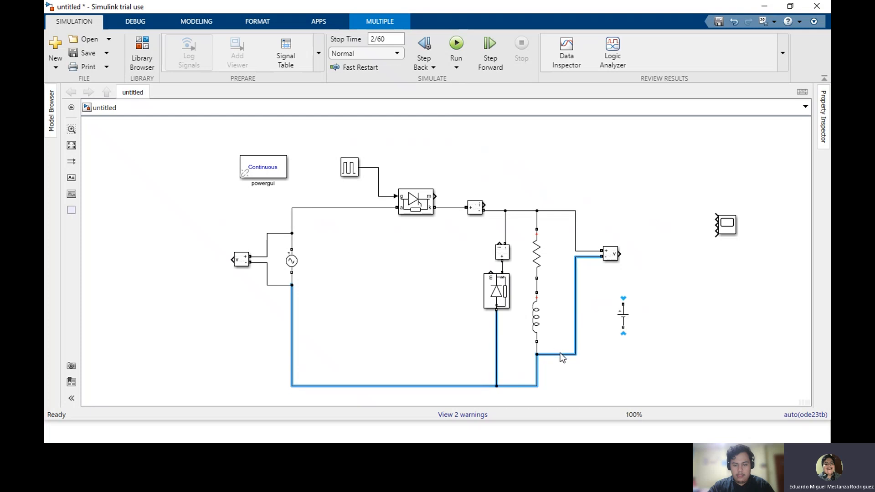
drag(563, 378, 529, 398)
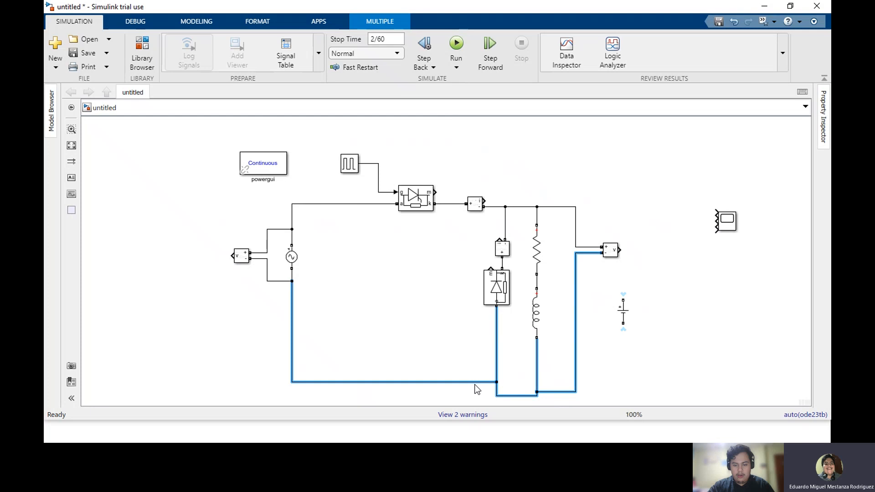
drag(477, 389, 483, 398)
scroll(482, 398, down, 2)
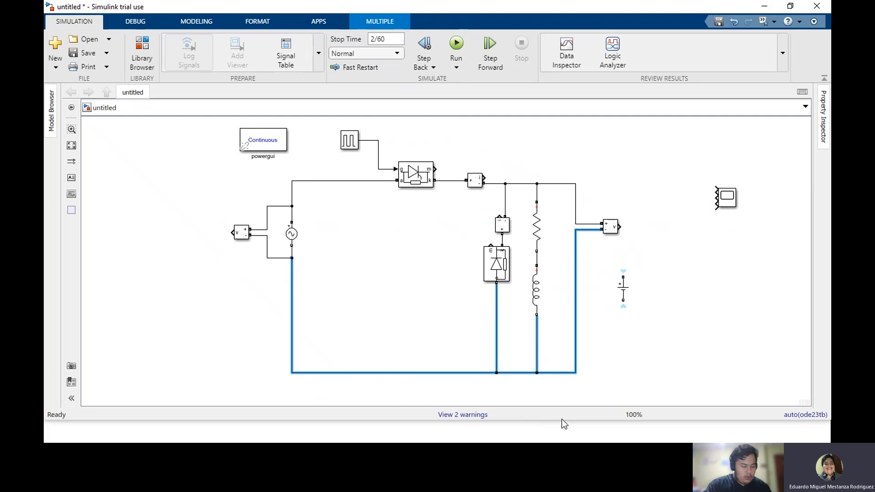
click(603, 354)
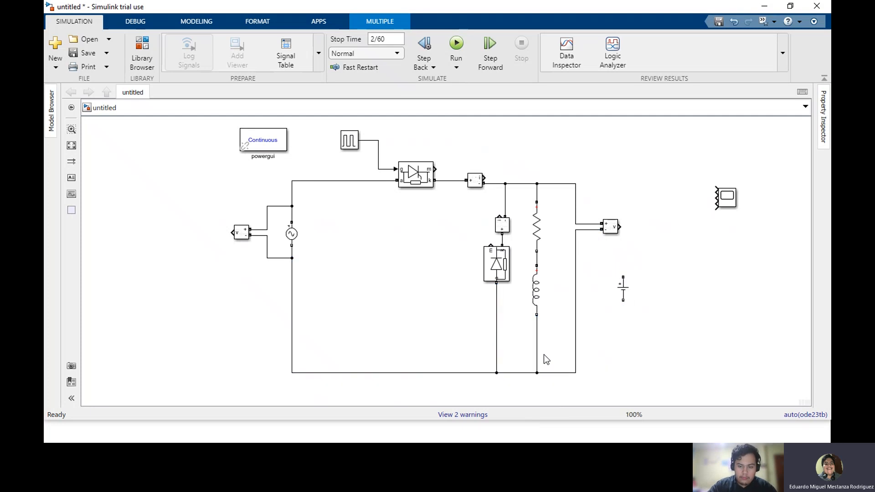
Replace the wire below the inductor with the DC Voltage Source, connected in series between the inductor and the return wire.
click(536, 354)
key(Delete)
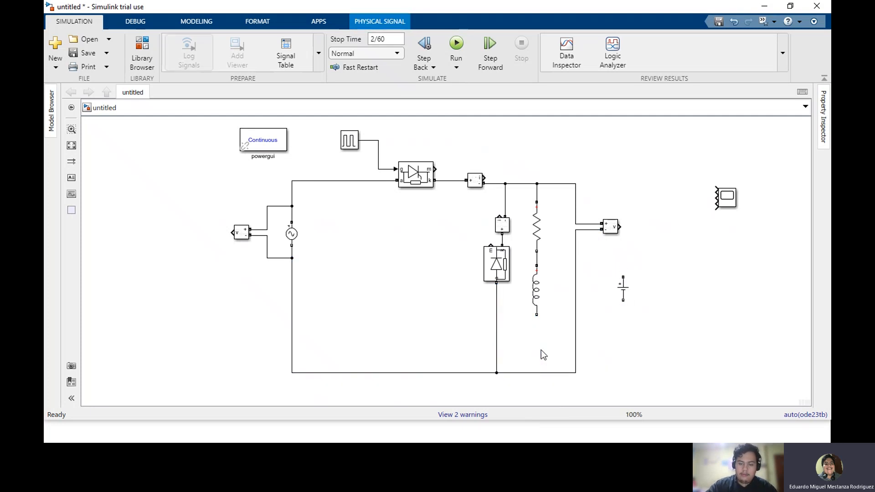
click(622, 287)
drag(603, 312, 538, 322)
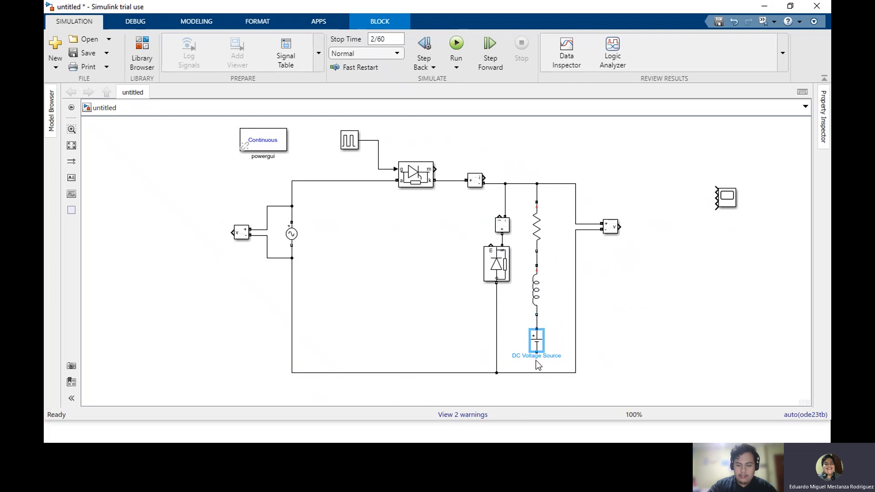
drag(537, 367, 538, 372)
click(469, 182)
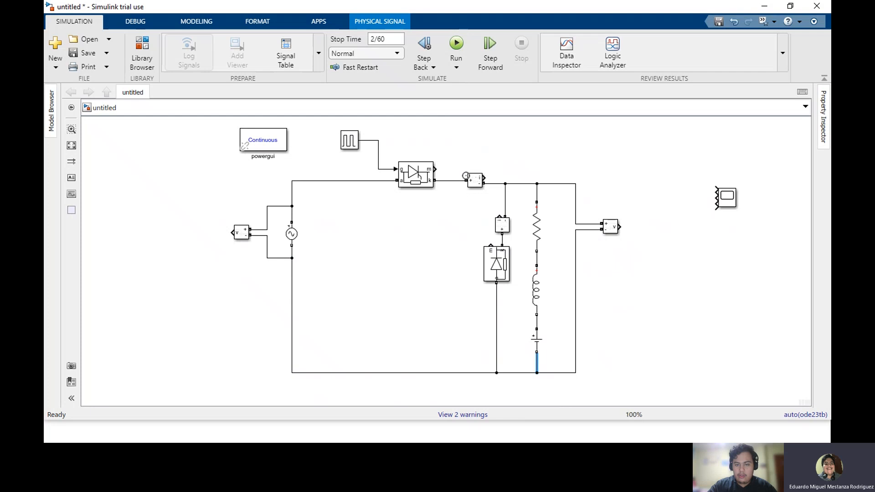
click(479, 213)
Delete the DC Voltage Source from the load branch, leaving the inductor wired to the return line.
click(537, 340)
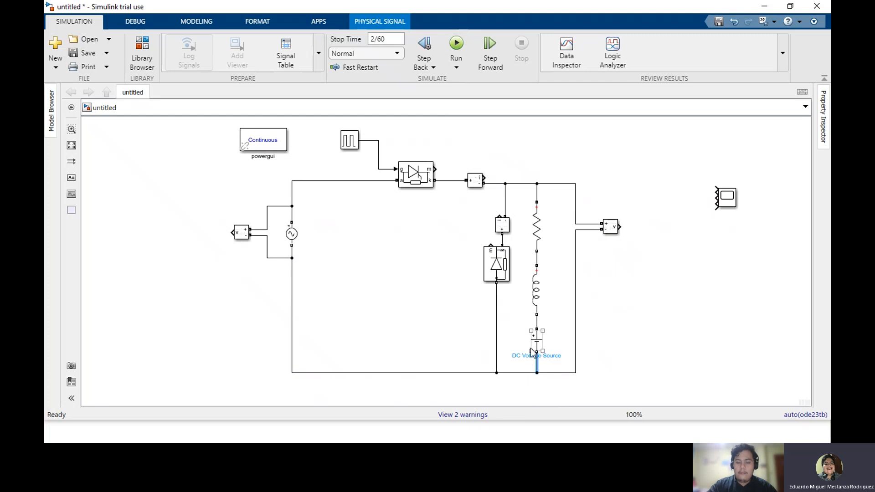
click(540, 339)
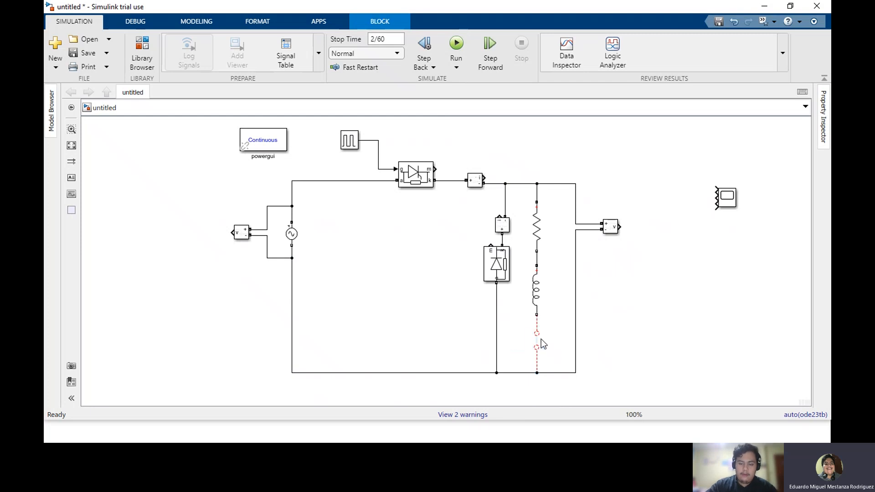
key(Delete)
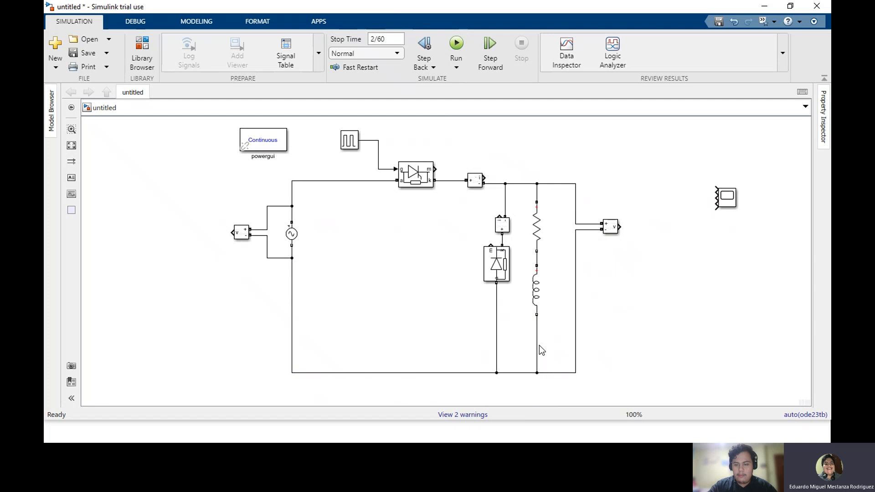
Move the load's inductor and resistor down to free space at the head of the branch.
click(537, 230)
drag(536, 289, 536, 324)
drag(541, 219, 538, 268)
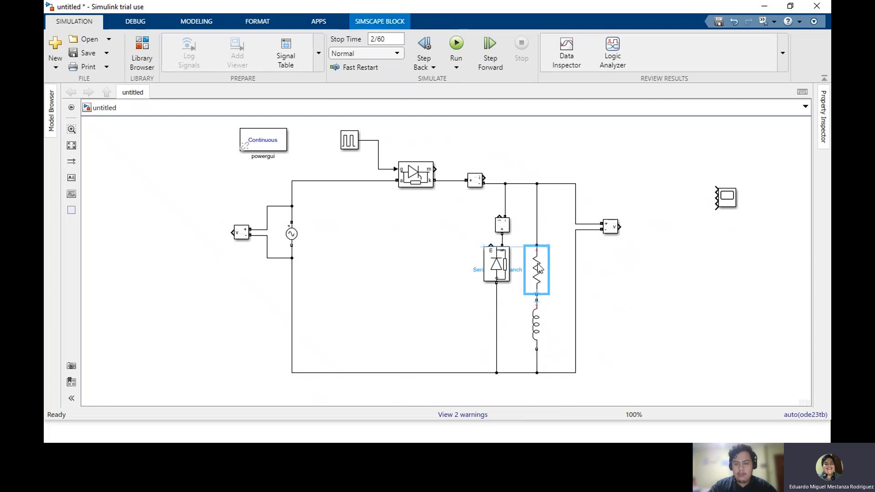
Copy the diode's Current Measurement block, rotate the copy 180°, and place it beside the RL branch.
click(504, 223)
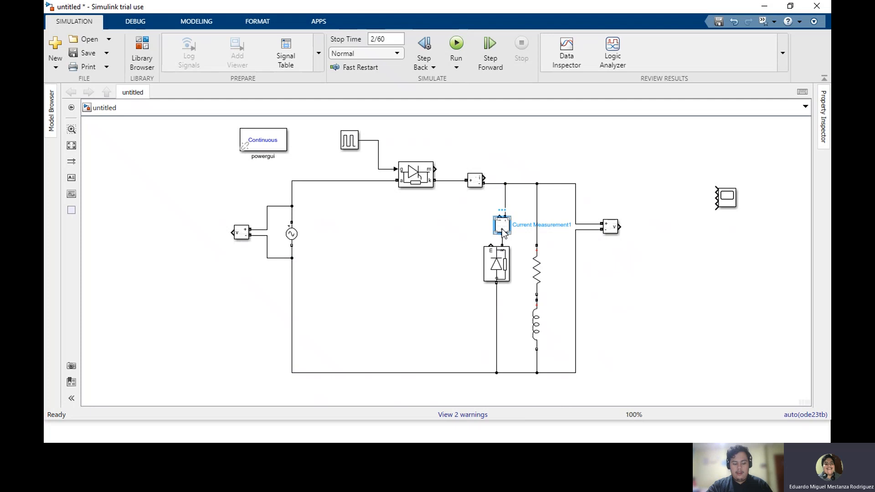
drag(505, 234, 567, 244)
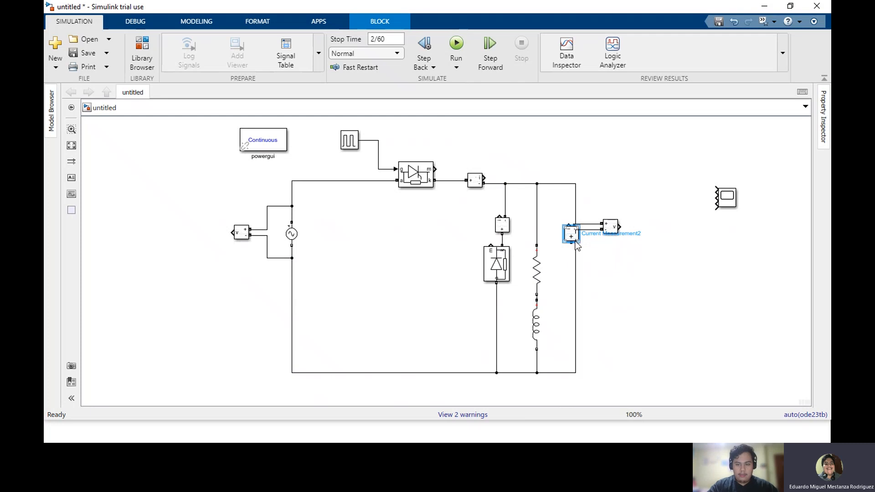
click(579, 252)
click(572, 234)
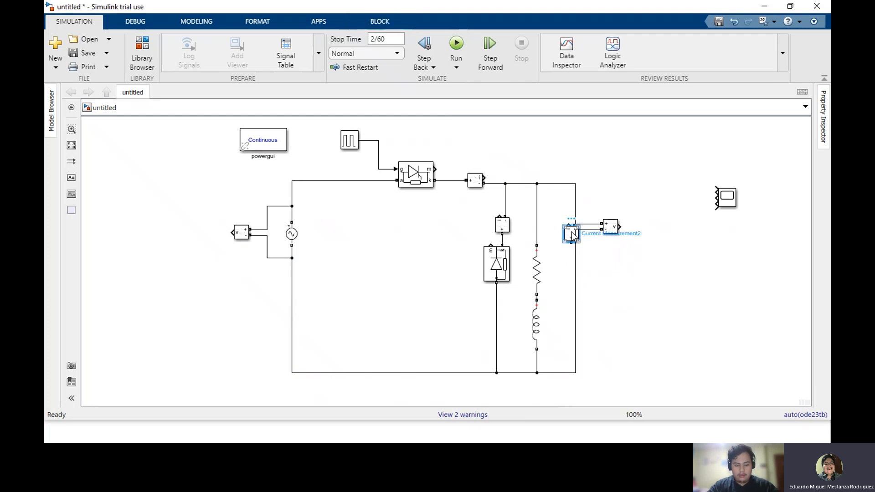
key(ctrl+r)
key(ctrl+r)
drag(572, 234, 559, 224)
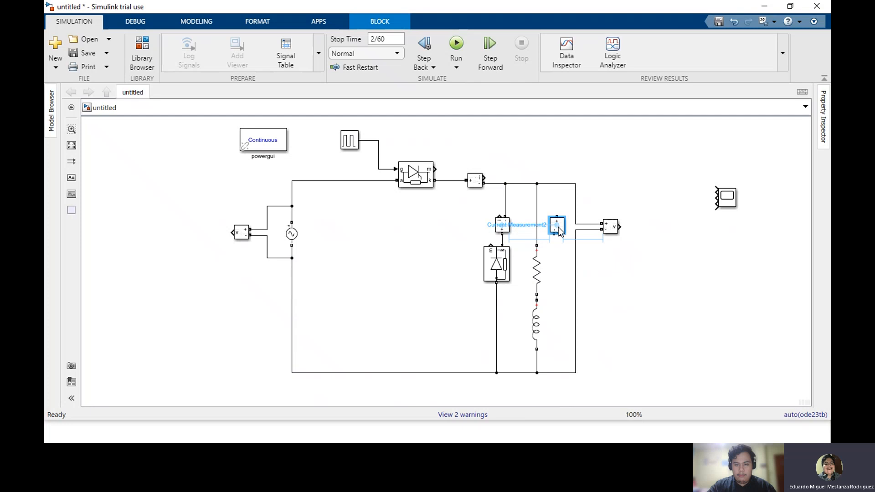
Replace the wire above the resistor with the copied Current Measurement in series, and pull out its output signal line.
click(537, 212)
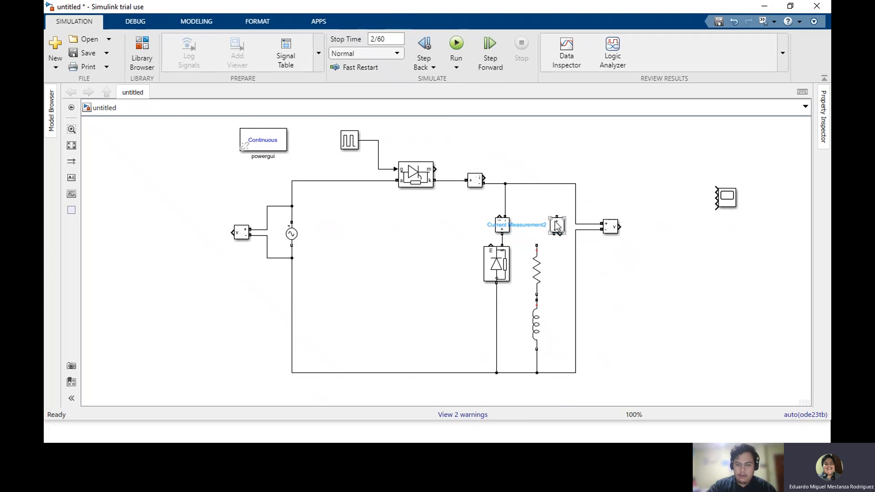
drag(558, 228, 541, 206)
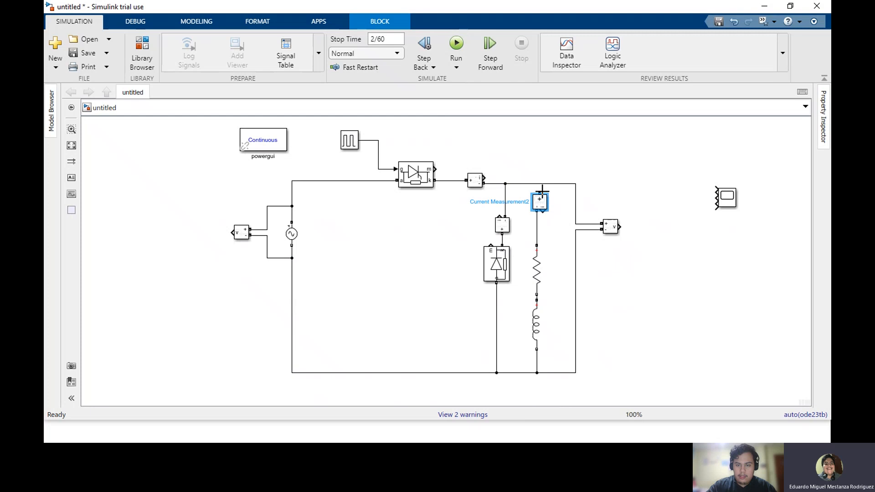
drag(539, 194, 540, 184)
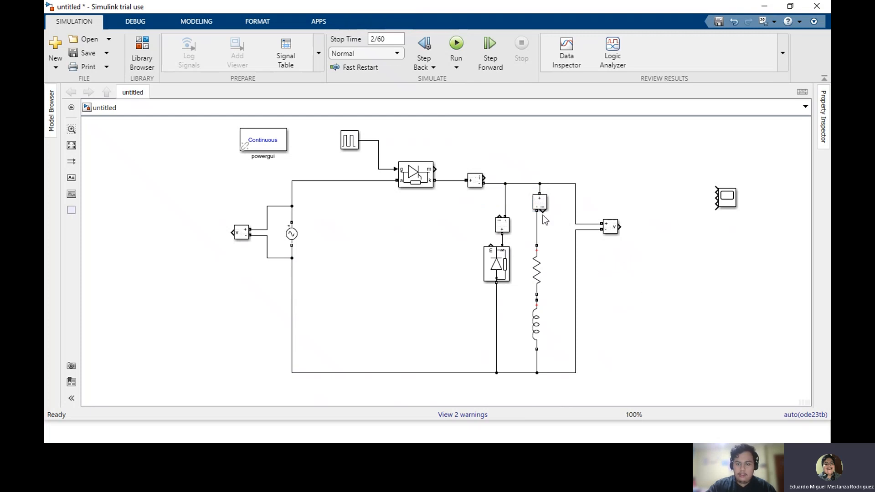
drag(542, 209, 554, 248)
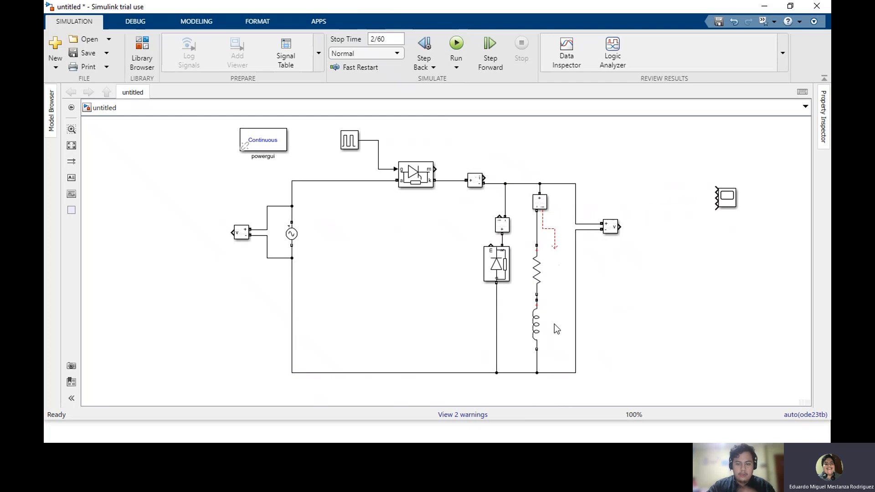
Add a Mux block in the free area below the Scope.
double_click(666, 319)
text(mu)
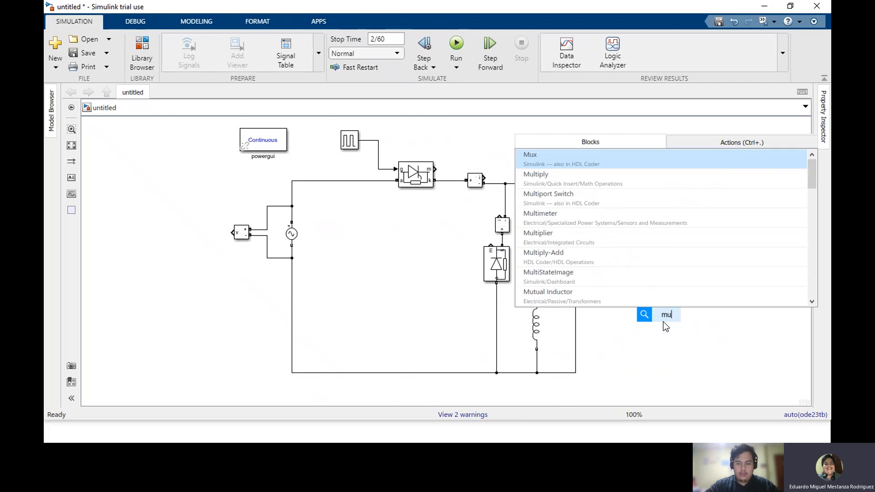
click(633, 161)
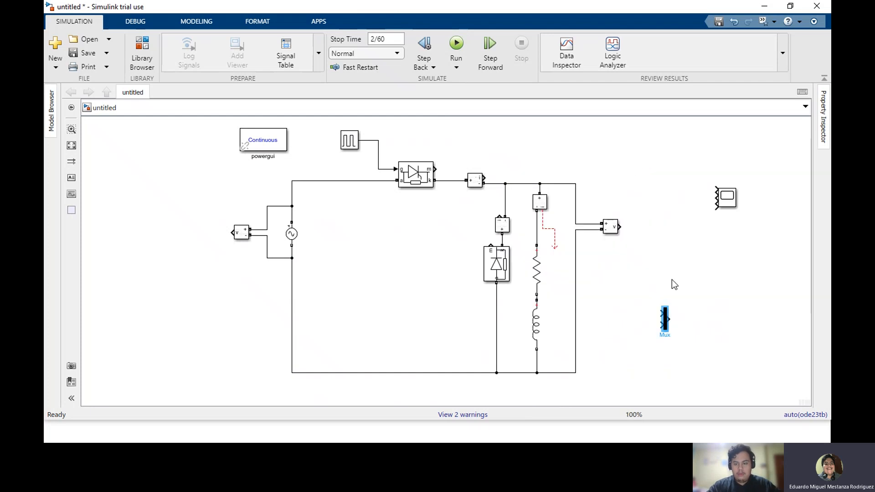
click(665, 326)
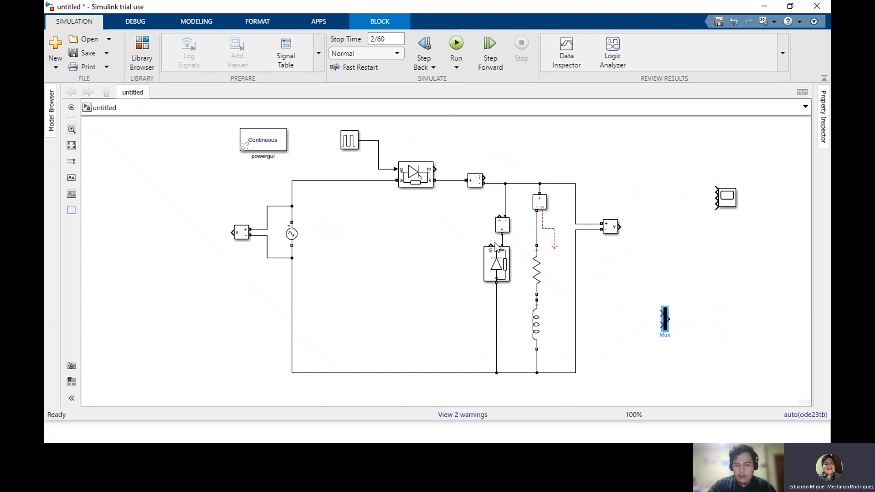
Connect the diode's Current Measurement output to the Mux's upper input, routing the line around the diode and below the circuit.
drag(492, 211, 657, 296)
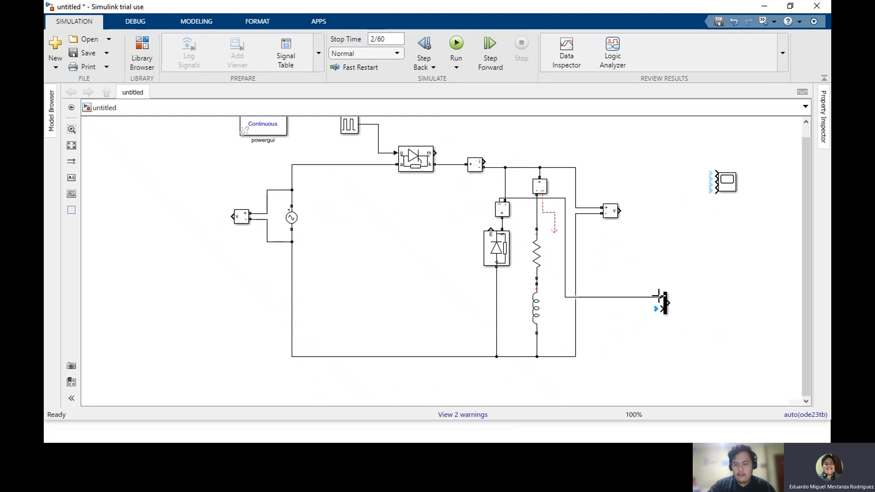
click(564, 204)
drag(564, 204, 441, 401)
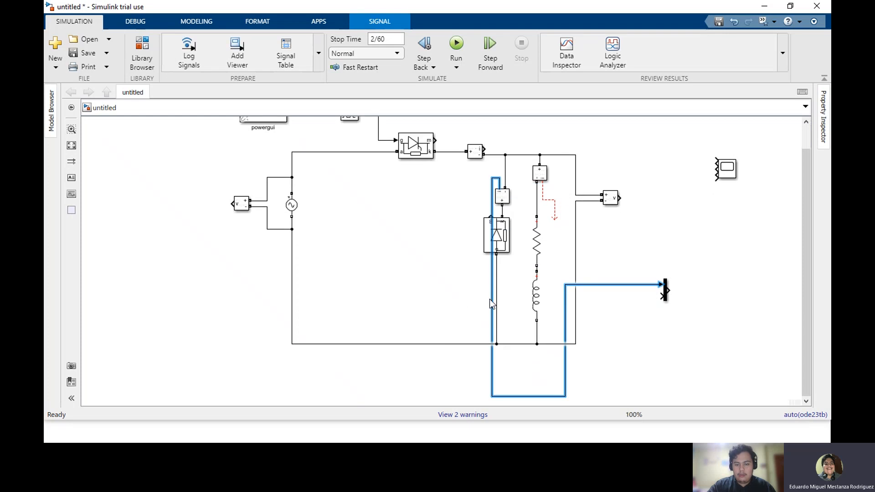
click(489, 299)
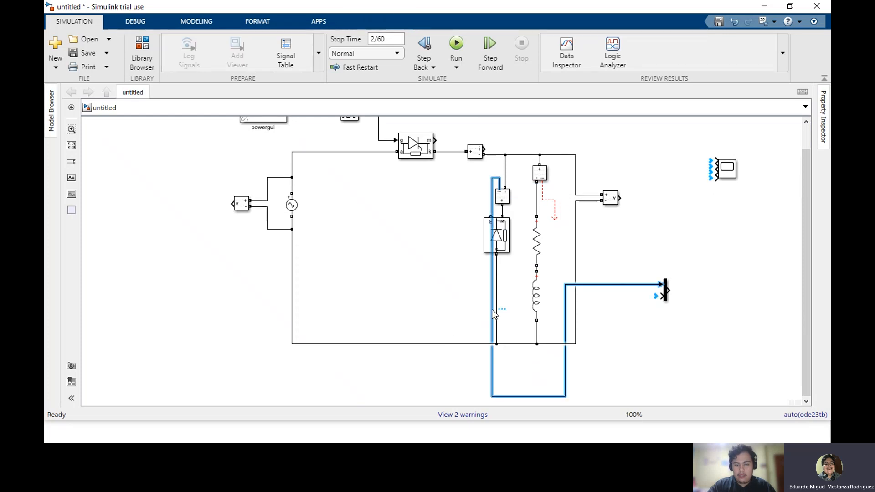
click(491, 318)
drag(491, 318, 461, 314)
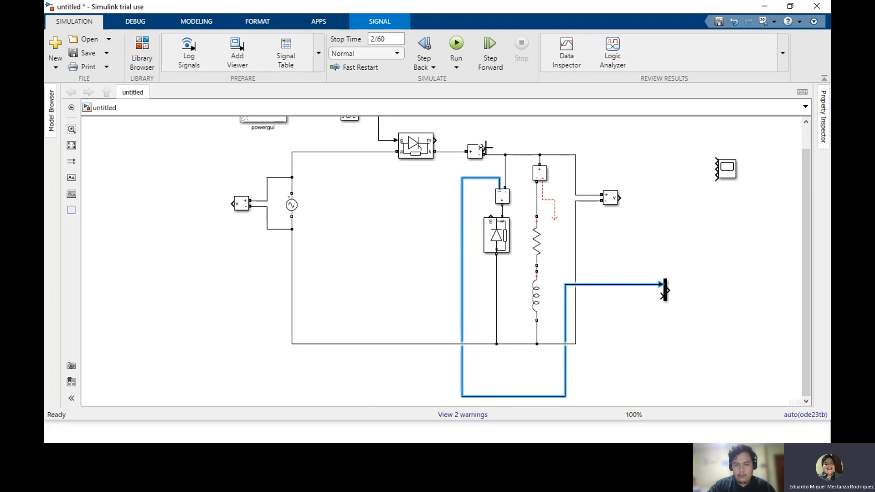
Connect the thyristor's Current Measurement to the Mux's lower input and the source's Voltage Measurement to the Scope's first input, routed above the circuit.
mouse_move(485, 151)
mouse_down()
mouse_move(564, 143)
mouse_move(659, 230)
mouse_move(659, 297)
mouse_up()
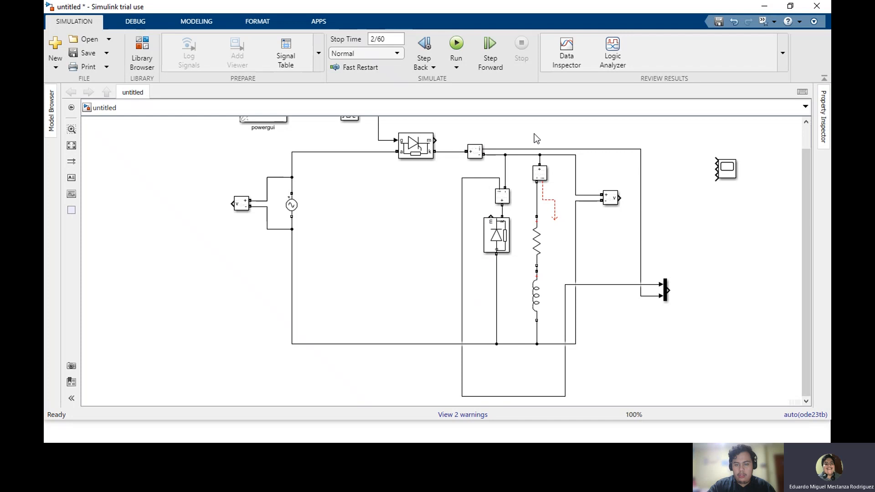
drag(551, 205, 554, 218)
mouse_move(232, 203)
mouse_down()
mouse_move(218, 105)
mouse_move(660, 178)
mouse_move(709, 248)
mouse_move(715, 240)
mouse_up()
drag(452, 248, 450, 163)
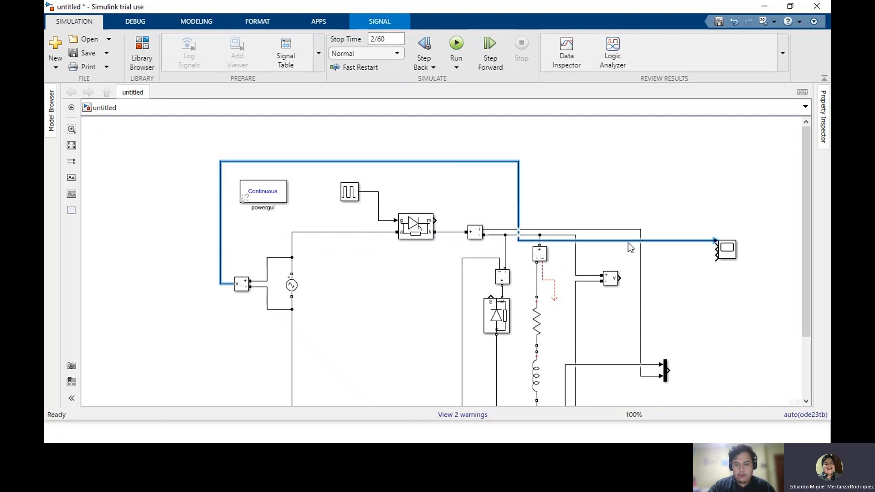
drag(627, 241, 629, 162)
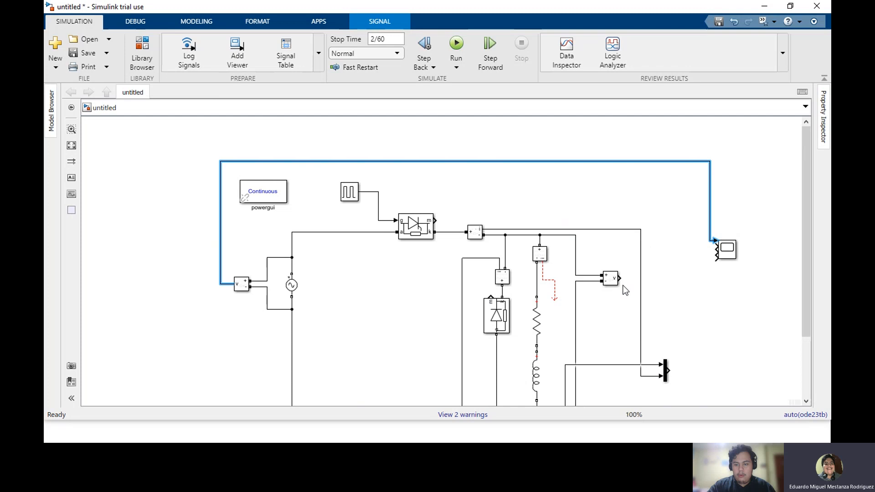
Wire the load Voltage Measurement, load Current Measurement and Mux output to the Scope's second, third and fourth inputs, and enlarge the Scope block.
drag(622, 280, 714, 246)
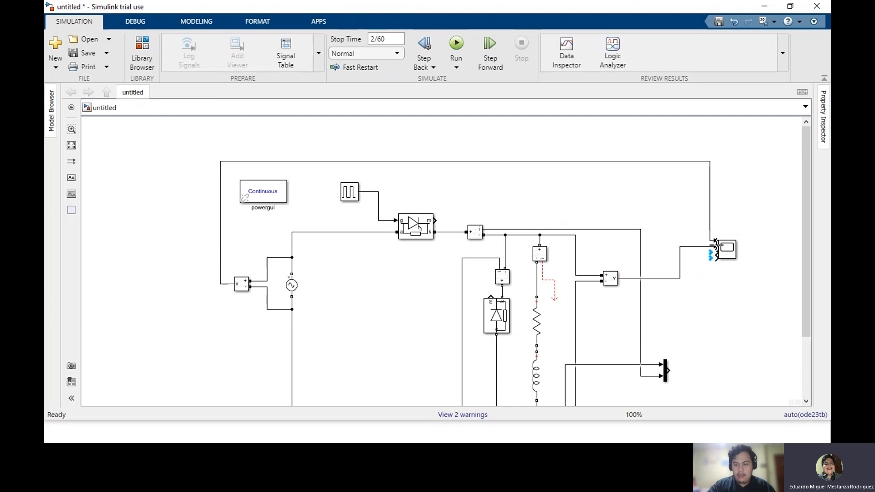
drag(546, 279, 716, 250)
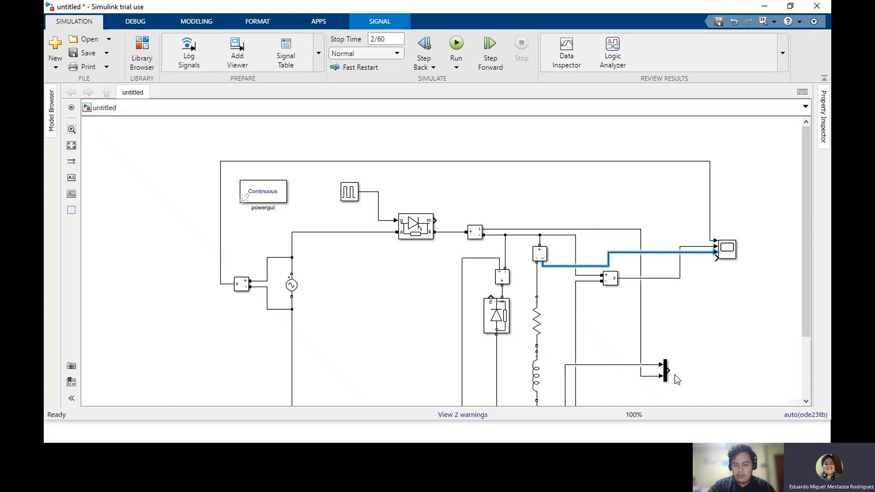
drag(668, 370, 741, 292)
click(731, 258)
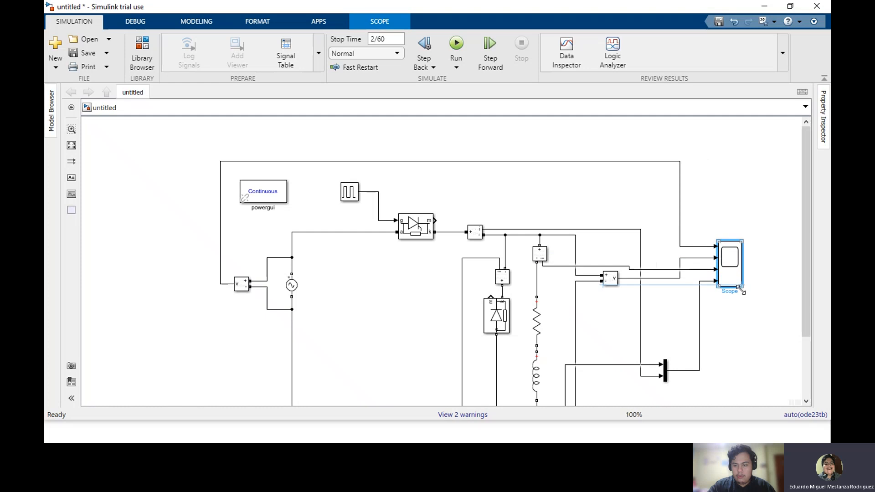
click(725, 198)
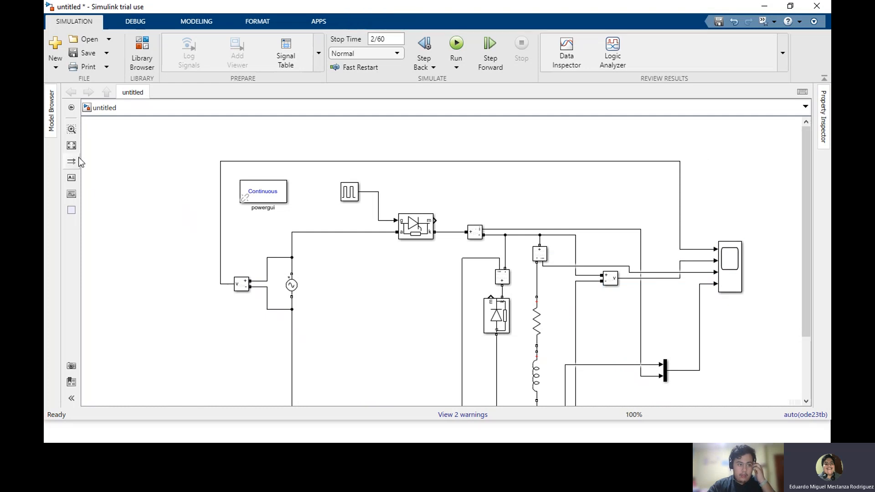
Run the simulation and open the Scope with its four plots autoscaled.
click(71, 145)
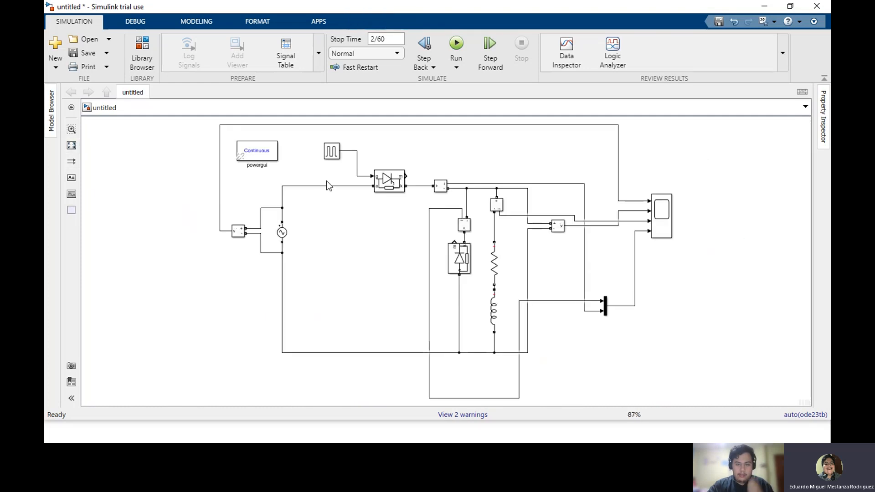
click(461, 44)
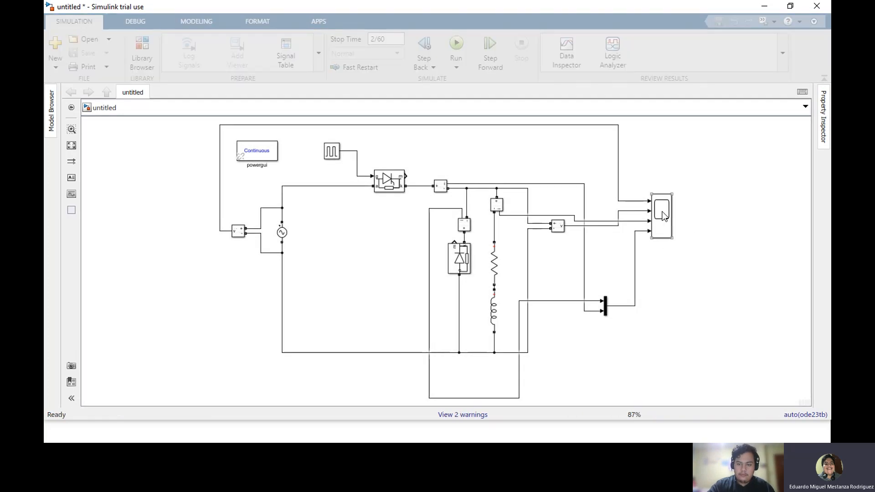
double_click(662, 215)
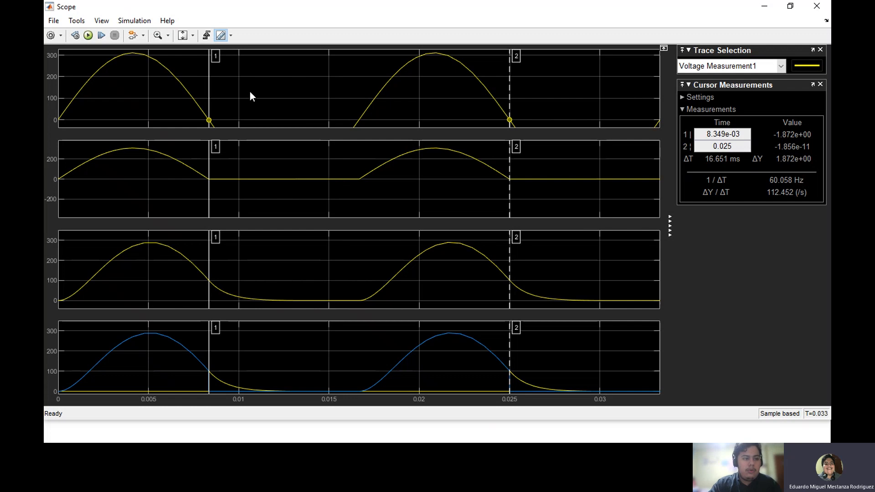
right_click(246, 67)
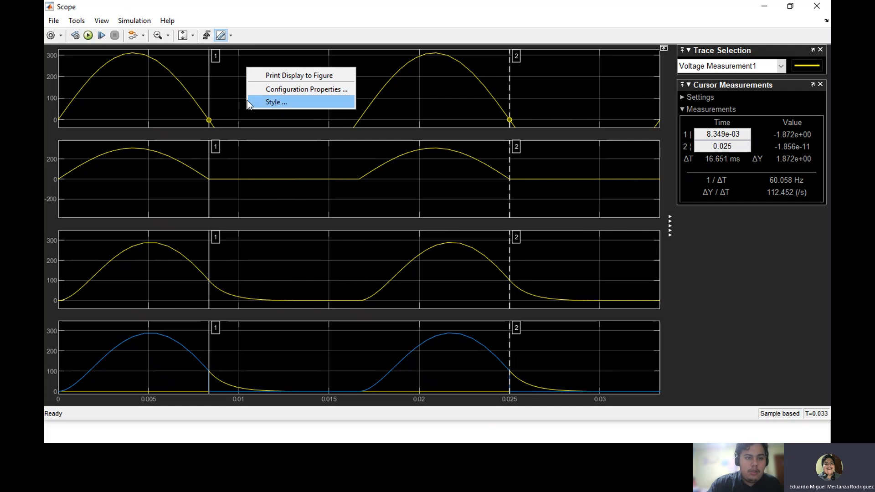
click(183, 35)
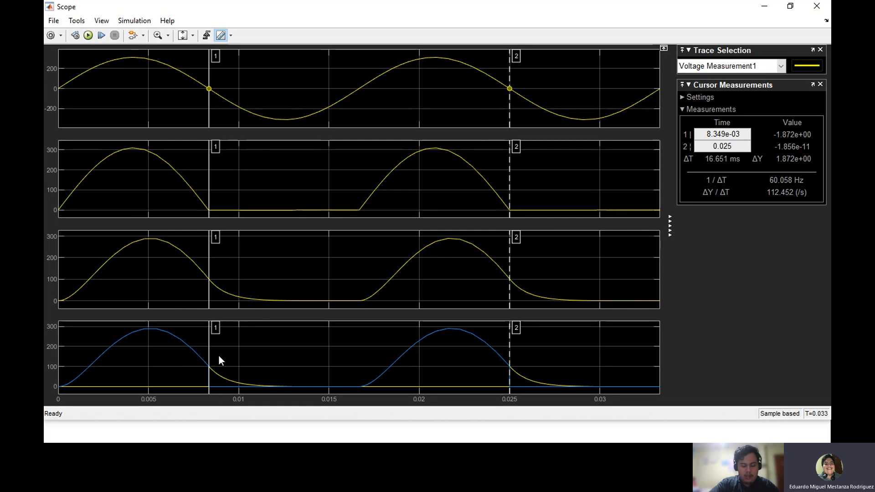
Close the Scope window and delete the signal line between the diode's Current Measurement and the Mux.
click(826, 7)
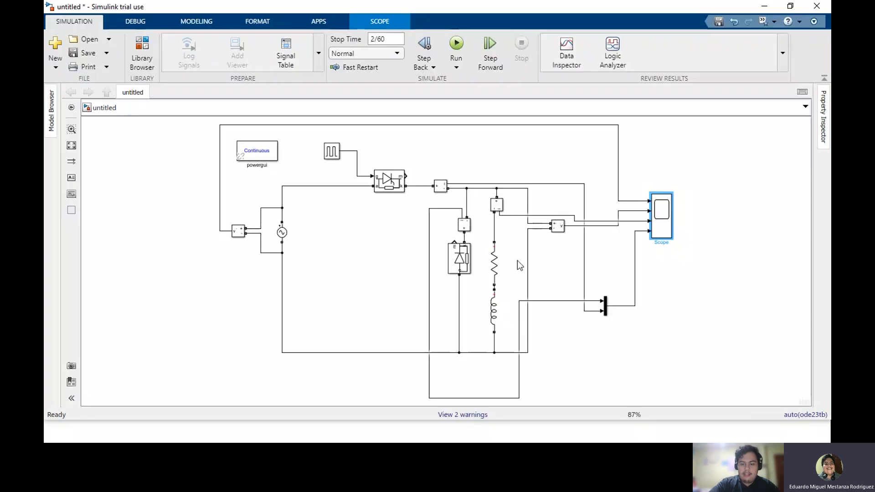
click(573, 301)
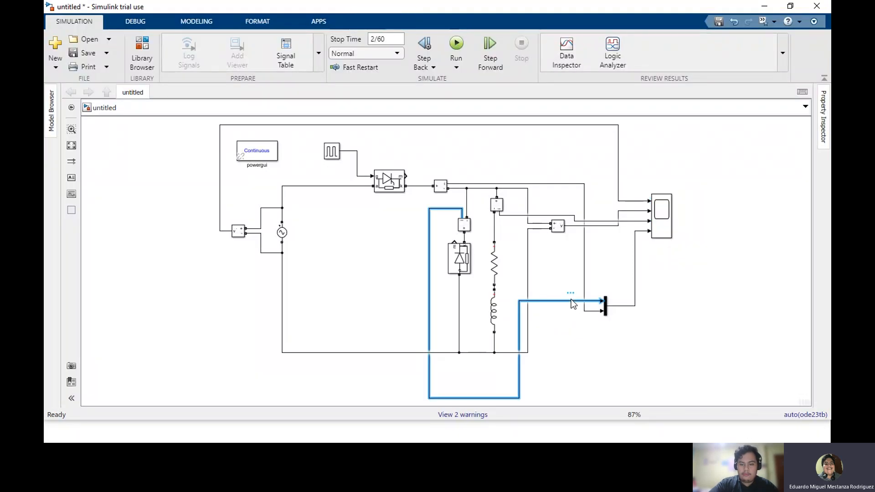
key(Delete)
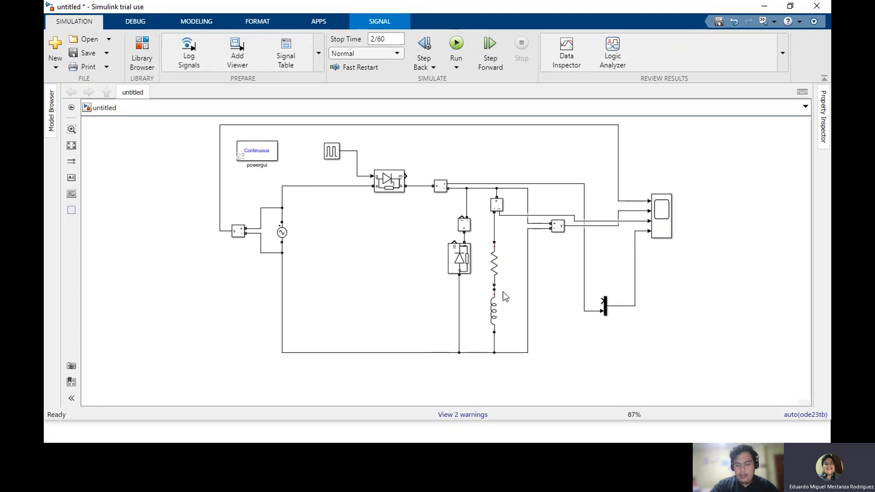
Lower the circuit's bottom return wire along its whole length to make room beneath the inductor.
click(517, 353)
drag(517, 352, 520, 374)
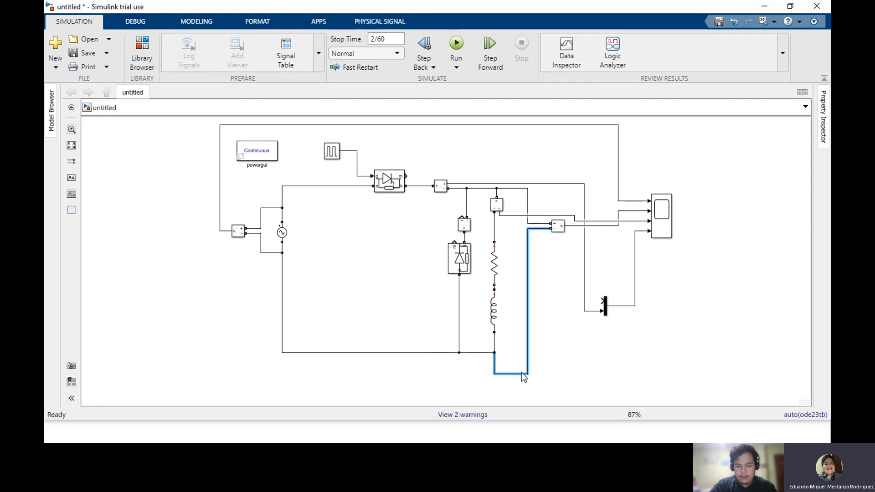
drag(477, 356, 489, 388)
click(472, 353)
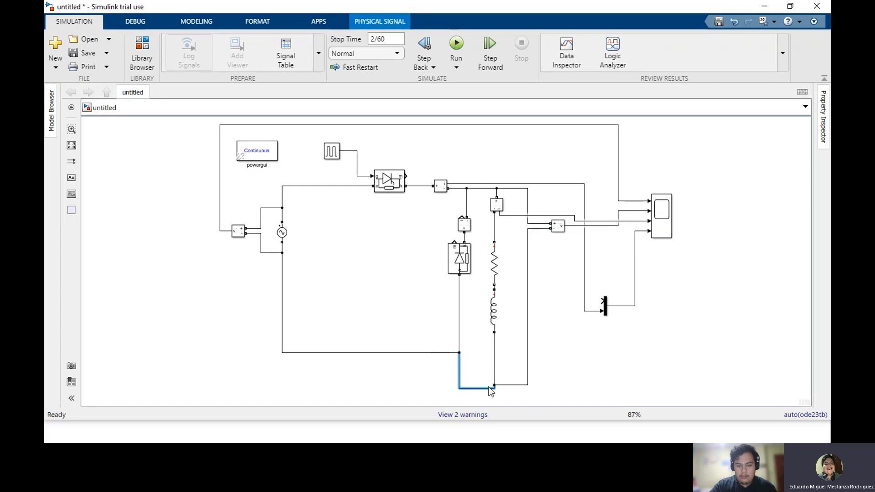
drag(432, 354, 433, 383)
Add a DC Voltage Source and insert it in series below the inductor, in place of the wire to the return line.
double_click(561, 341)
click(562, 343)
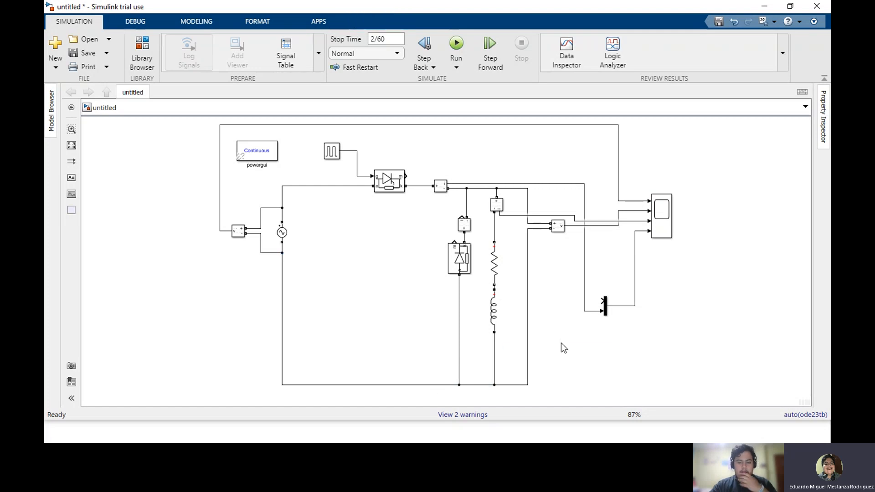
double_click(558, 335)
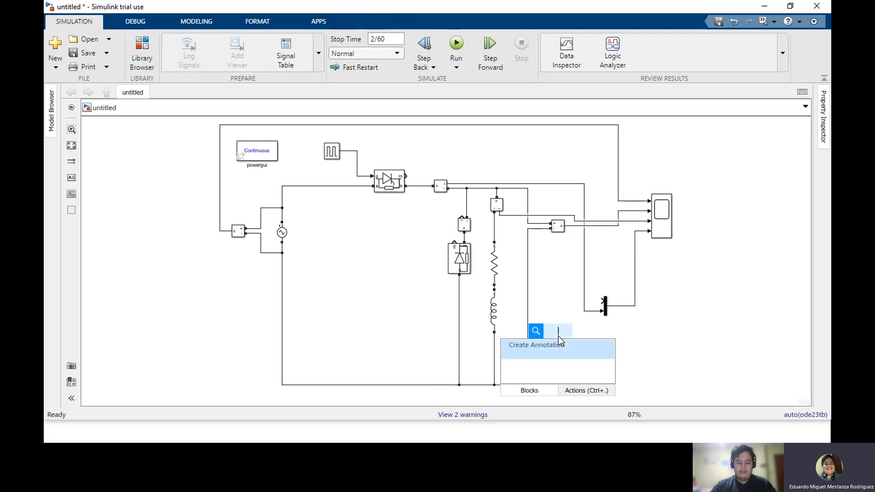
text(dc)
key(Return)
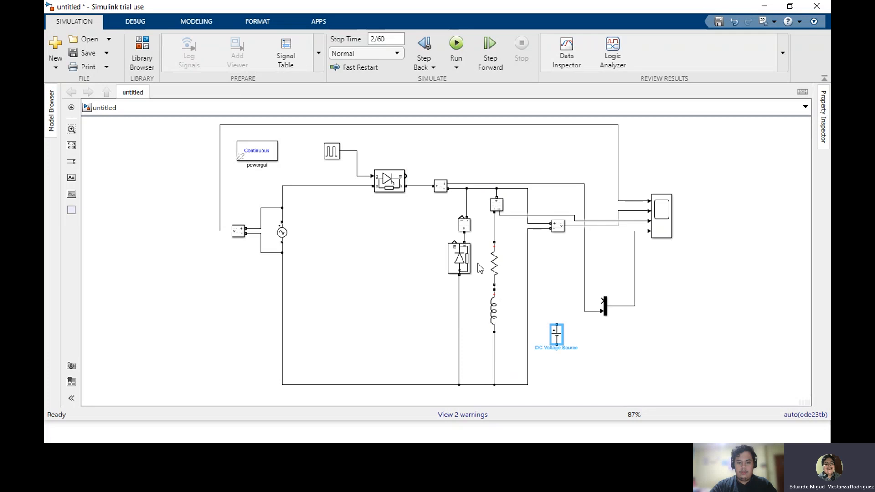
click(494, 363)
key(Delete)
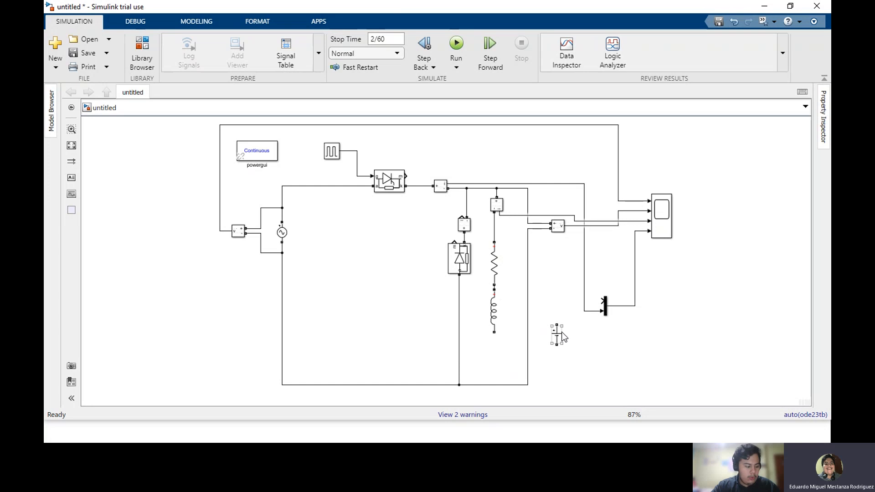
mouse_move(558, 342)
mouse_down()
mouse_move(496, 366)
mouse_move(495, 344)
mouse_move(494, 387)
mouse_up()
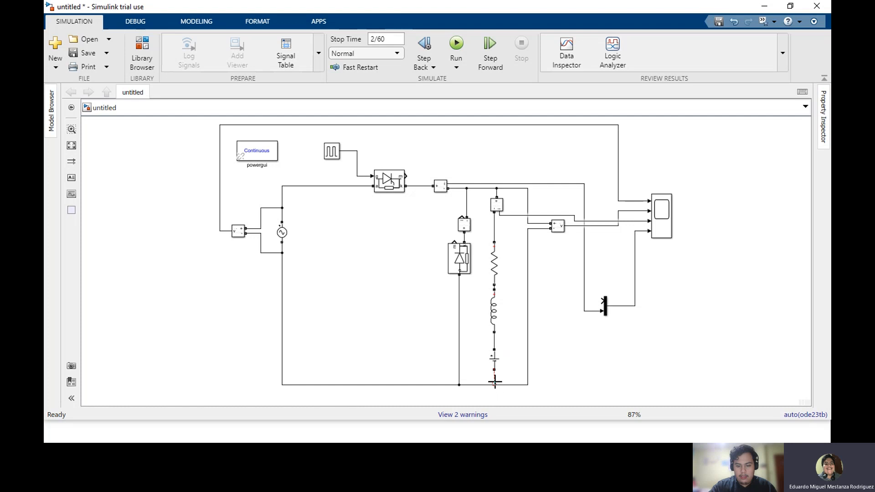
Set the amplitude of the DC Voltage Source in the RL branch and accept its block parameters.
double_click(494, 359)
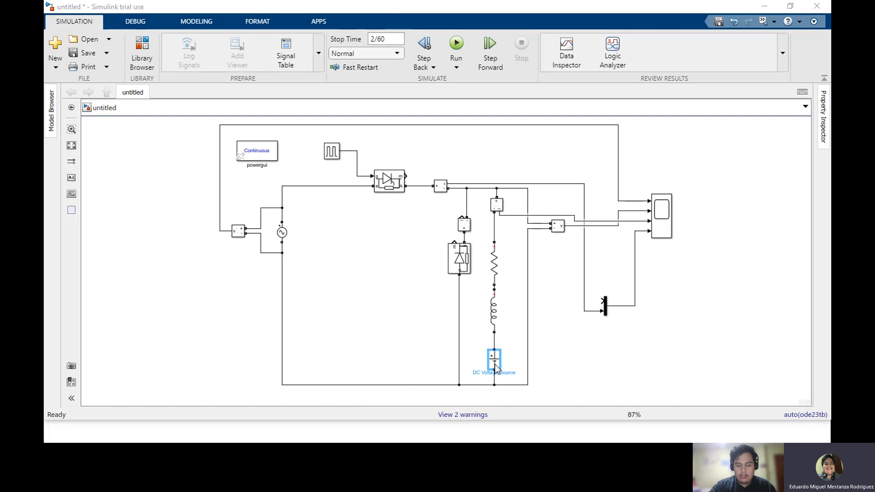
double_click(557, 337)
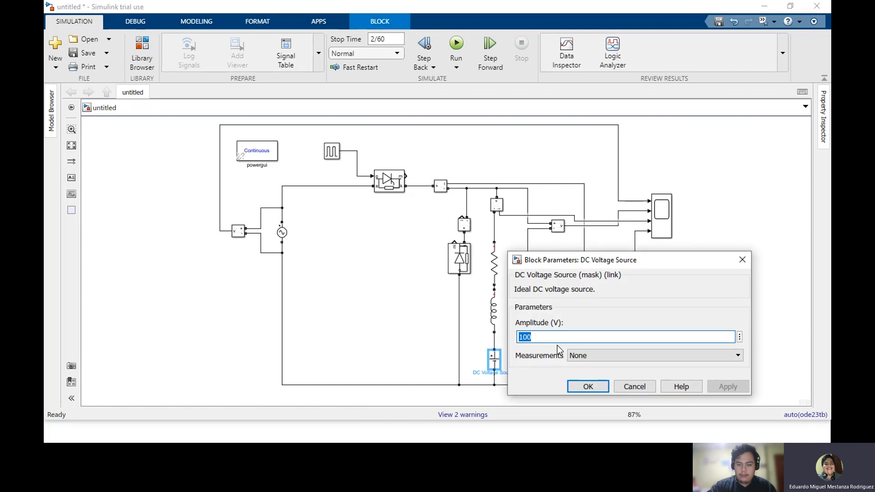
key(Return)
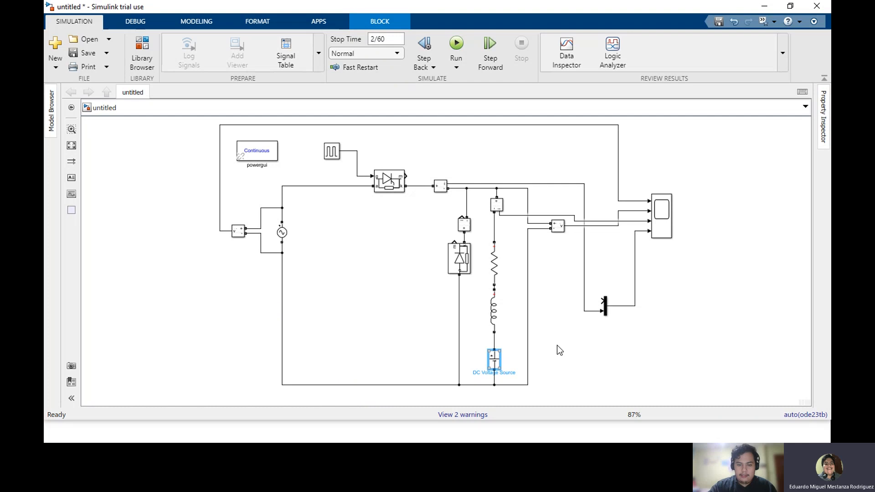
Try a simulation run with the diode's own measurement port wired to the Mux's upper input, and delete that line.
drag(455, 239, 597, 258)
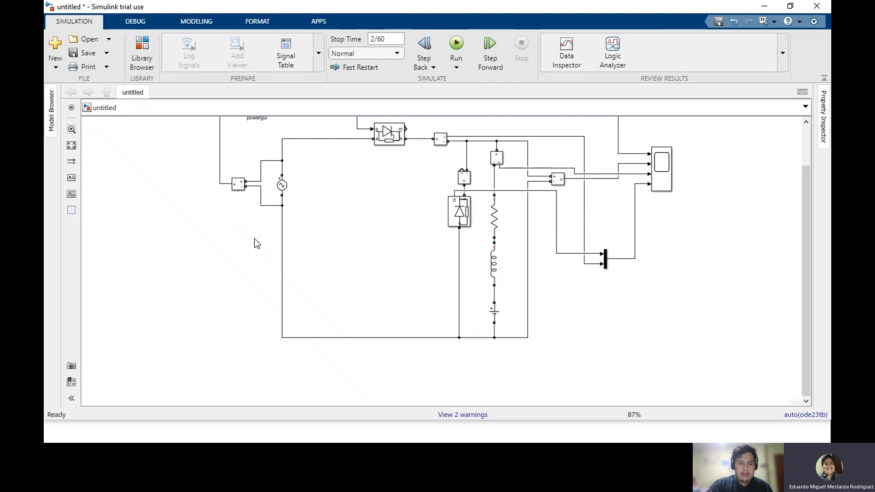
scroll(454, 222, up, 1)
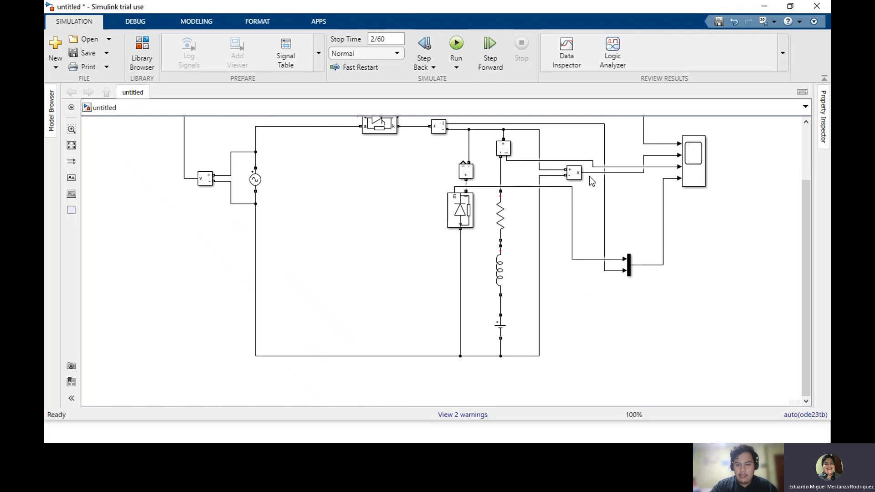
click(71, 145)
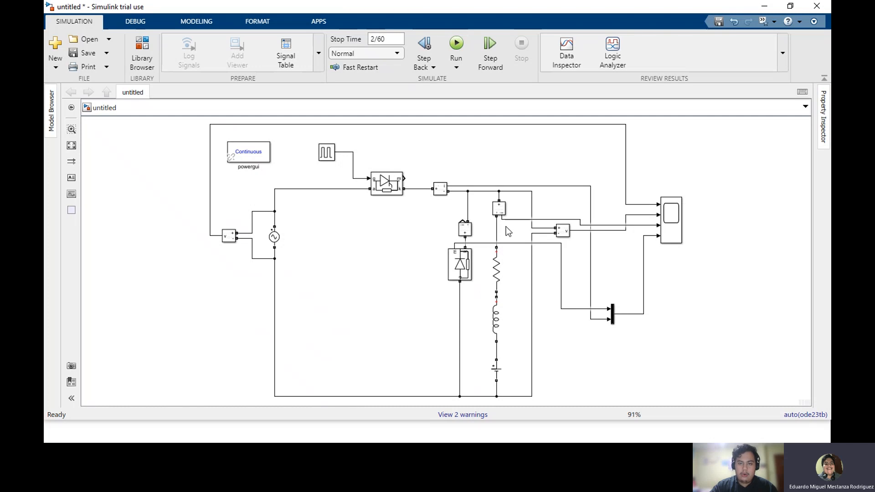
click(456, 46)
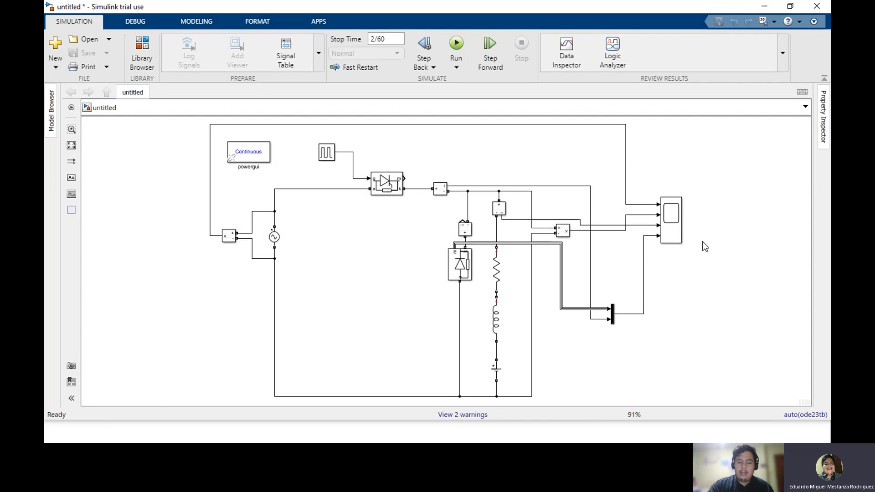
click(567, 309)
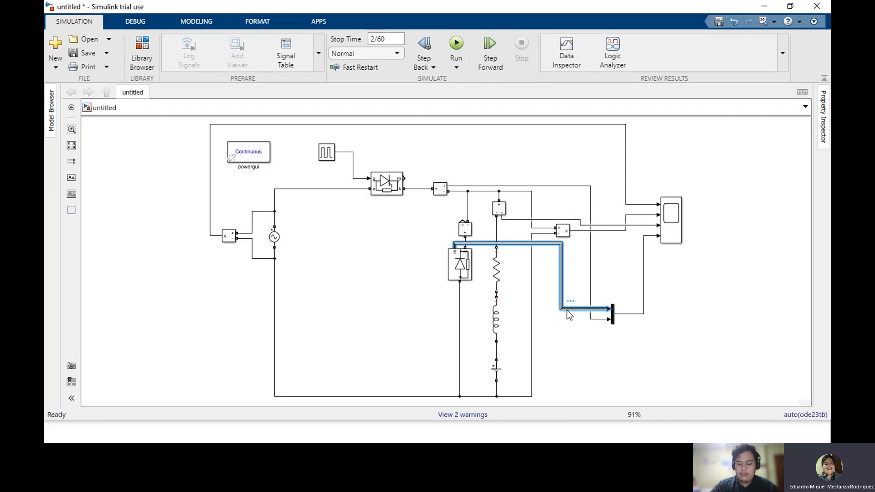
key(Delete)
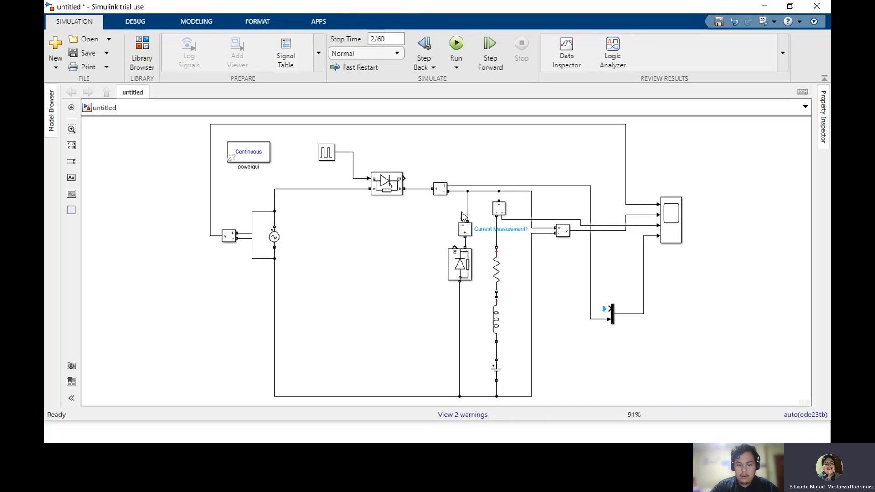
Connect the diode's Current Measurement output to the Mux's upper input, and rerun the simulation to view the waveforms in the Scope.
mouse_move(463, 222)
mouse_down()
mouse_move(546, 237)
mouse_move(602, 304)
mouse_up()
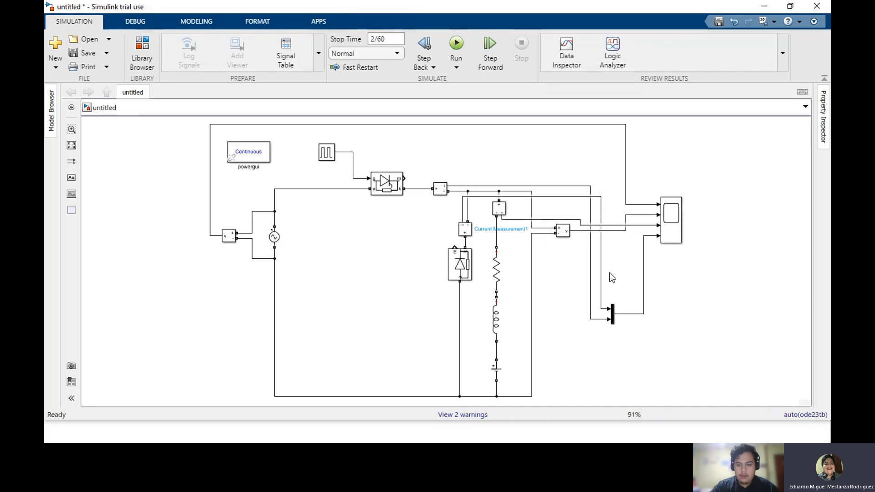
click(463, 45)
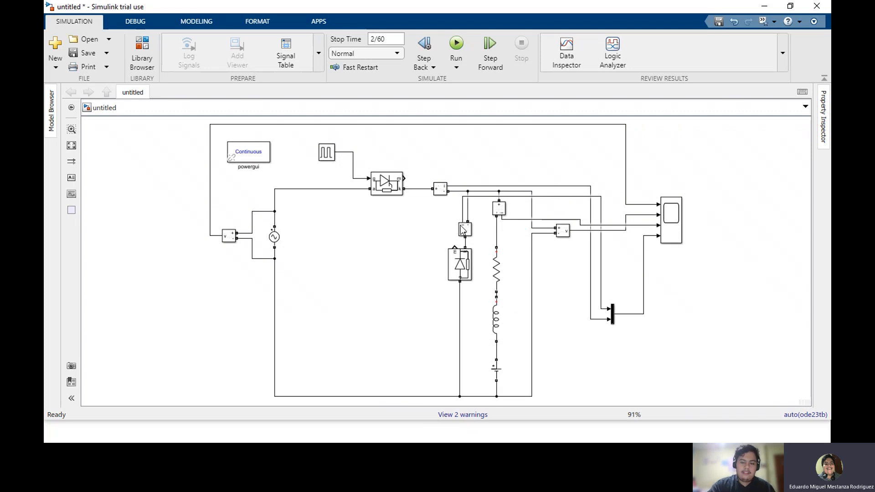
click(669, 232)
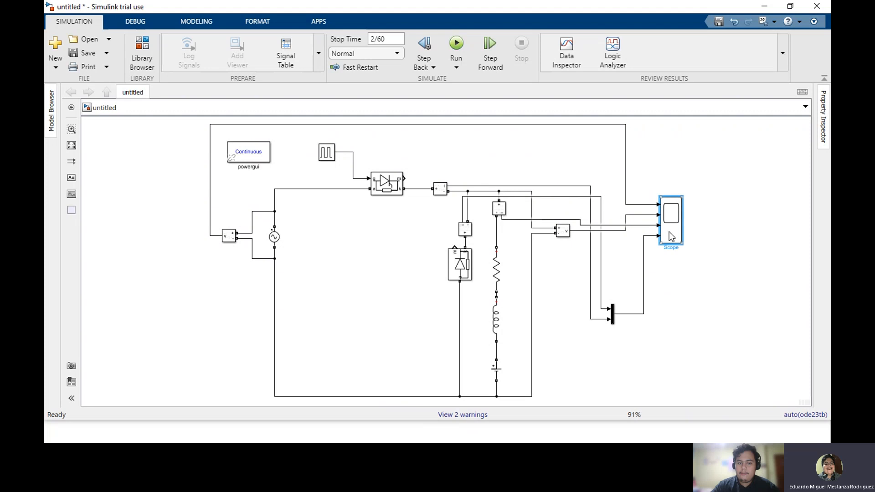
double_click(671, 235)
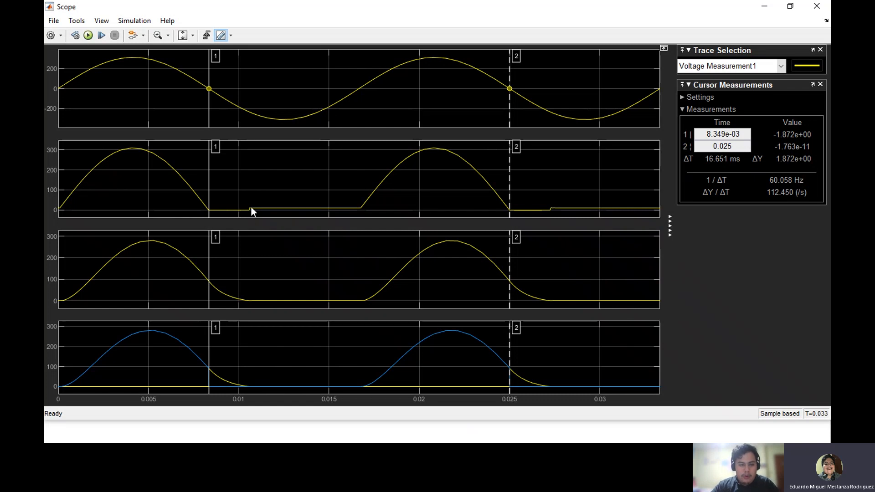
Measure the Voltage Measurement trace with cursor 1 on the flat section just after the first current pulse ends, and close the Scope.
drag(215, 58, 265, 100)
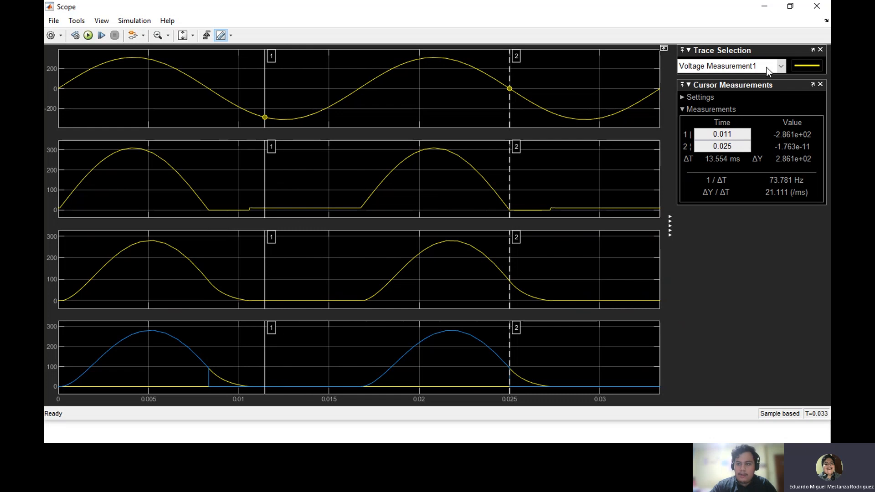
click(780, 67)
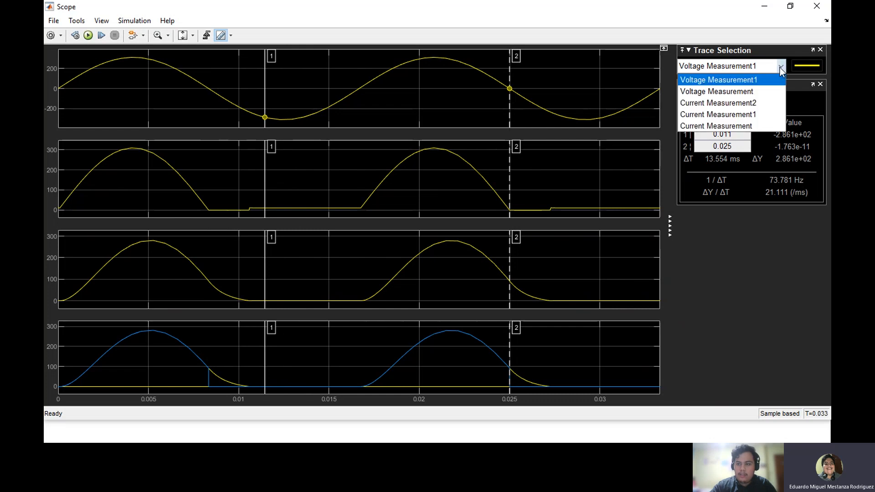
click(774, 92)
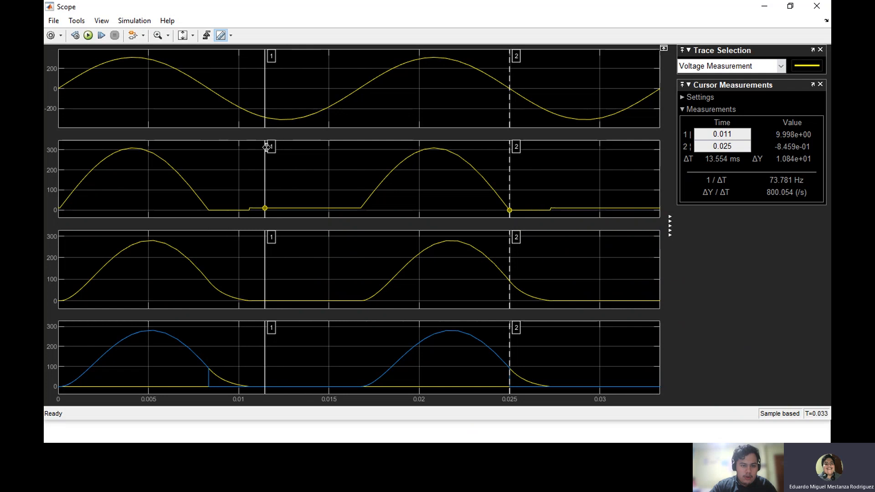
drag(266, 147, 256, 145)
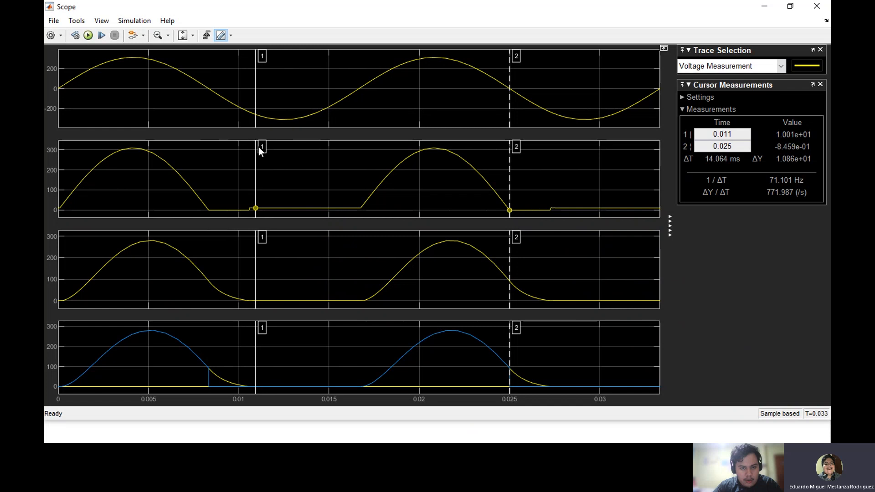
drag(258, 146, 250, 168)
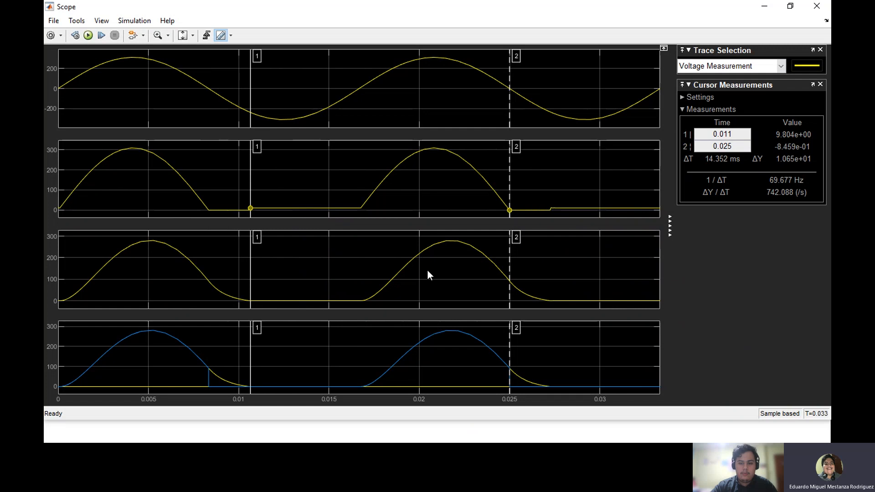
click(816, 6)
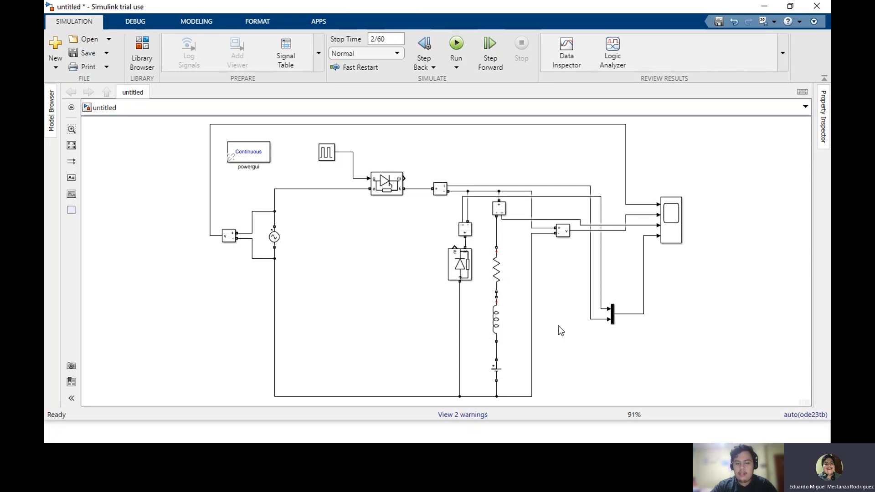
click(494, 330)
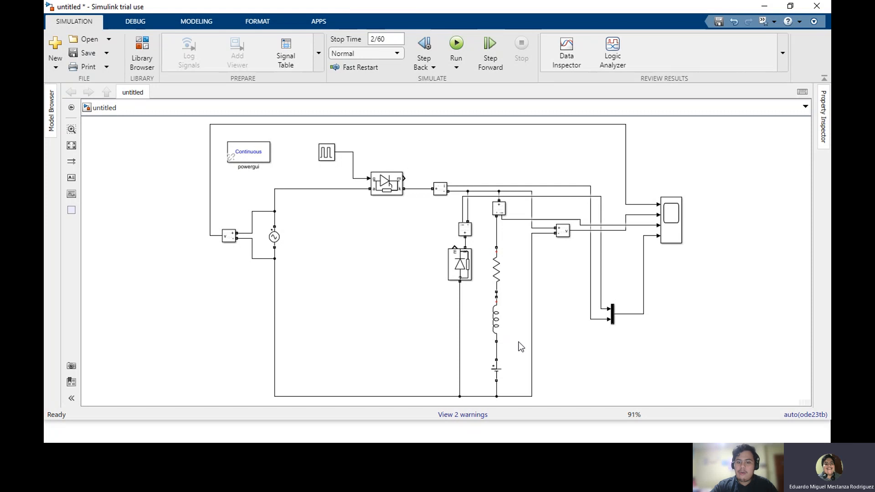
click(504, 323)
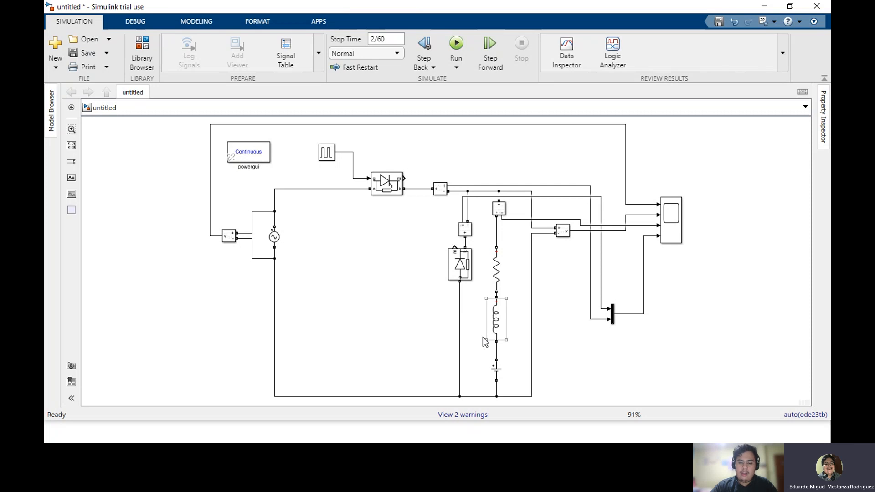
click(505, 368)
click(493, 360)
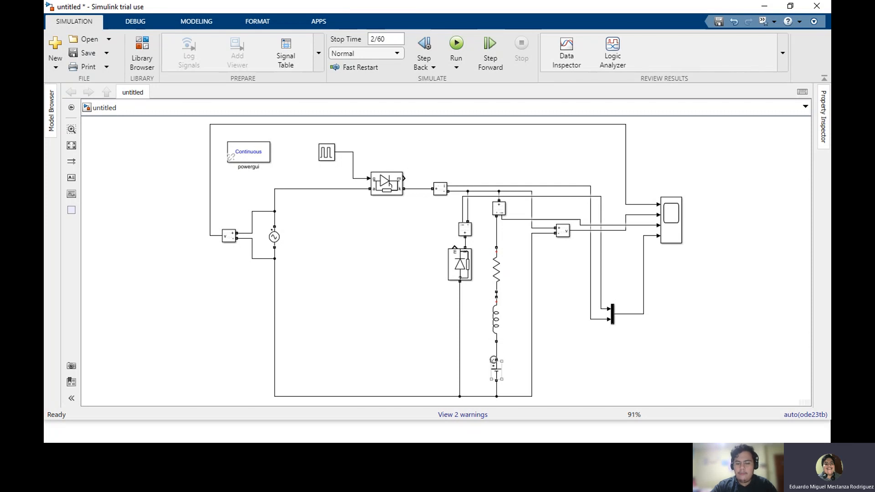